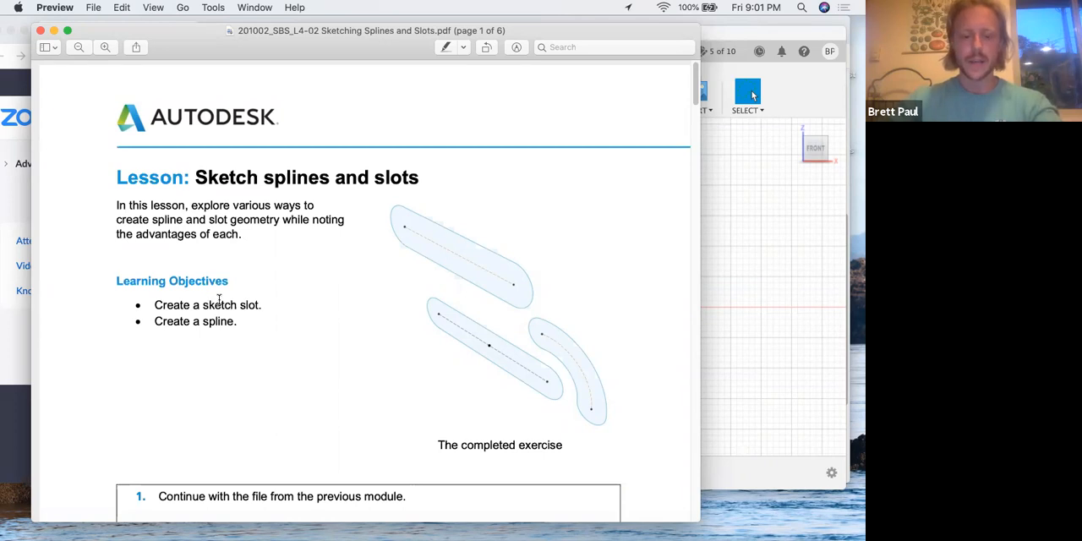
Read the lesson PDF's opening steps, switch to Fusion 360 and hide Sketch2
{"action": "scroll", "coordinate": [219, 300], "scroll_direction": "down", "scroll_amount": 5}
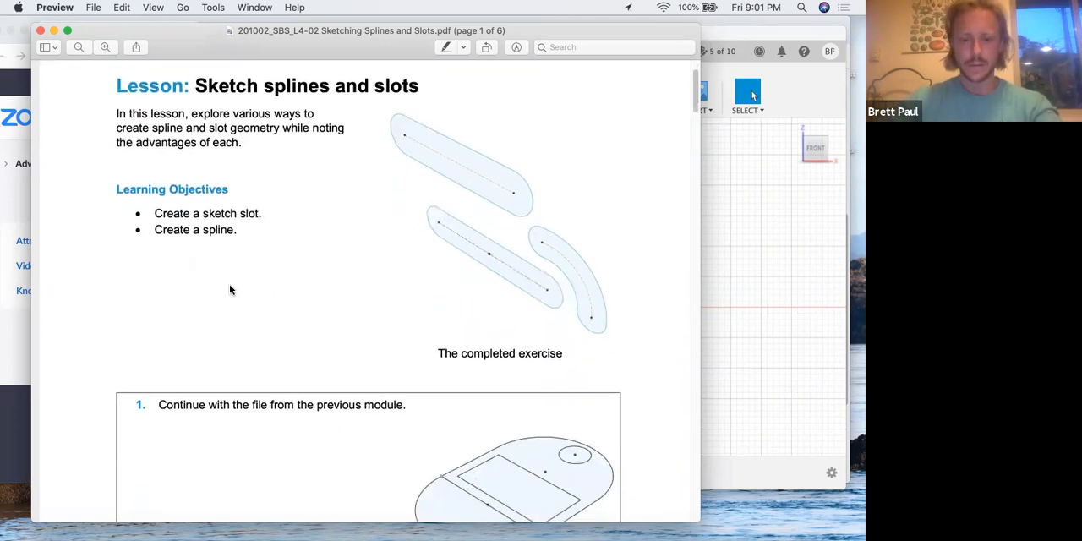
{"action": "scroll", "coordinate": [229, 290], "scroll_direction": "down", "scroll_amount": 15}
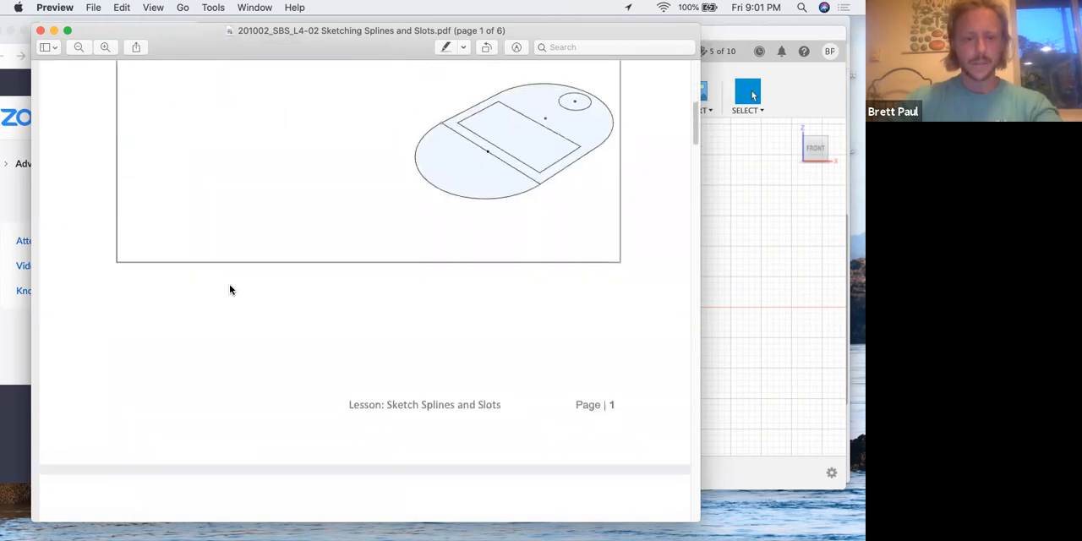
{"action": "scroll", "coordinate": [229, 290], "scroll_direction": "down", "scroll_amount": 7}
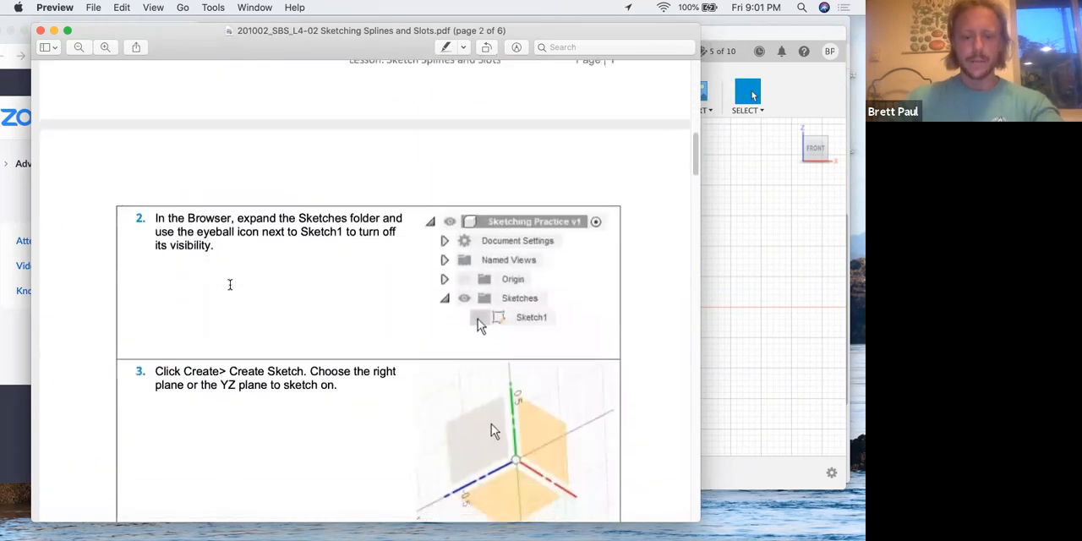
{"action": "scroll", "coordinate": [475, 174], "scroll_direction": "up", "scroll_amount": 10}
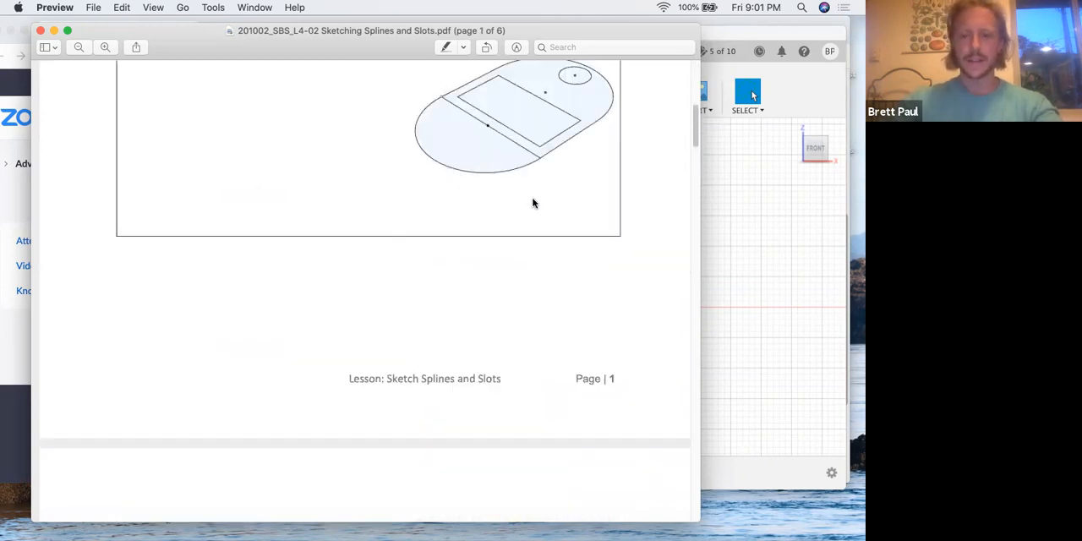
{"action": "scroll", "coordinate": [688, 220], "scroll_direction": "down", "scroll_amount": 1}
{"action": "left_click", "coordinate": [740, 221]}
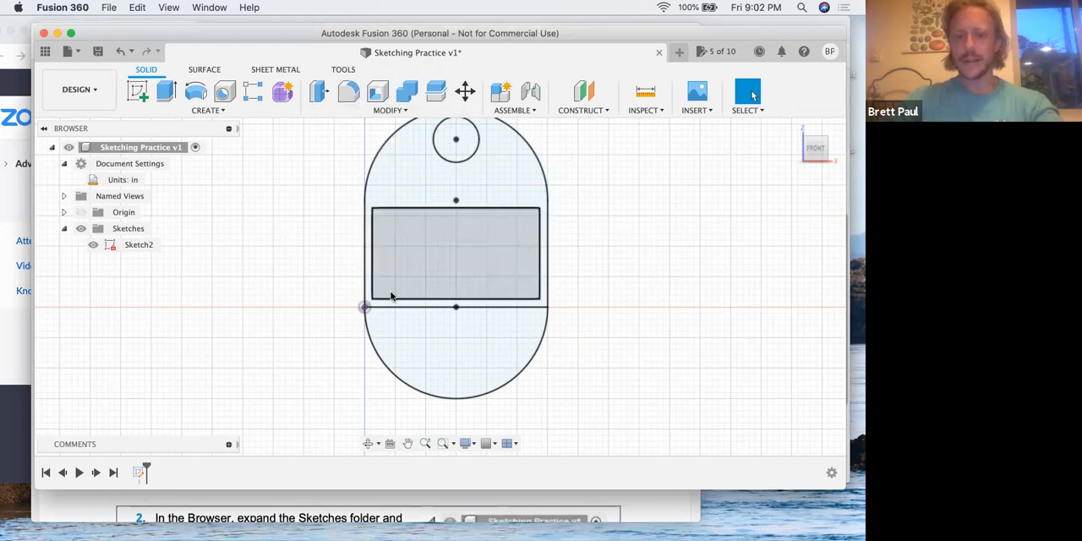
{"action": "left_click", "coordinate": [93, 245]}
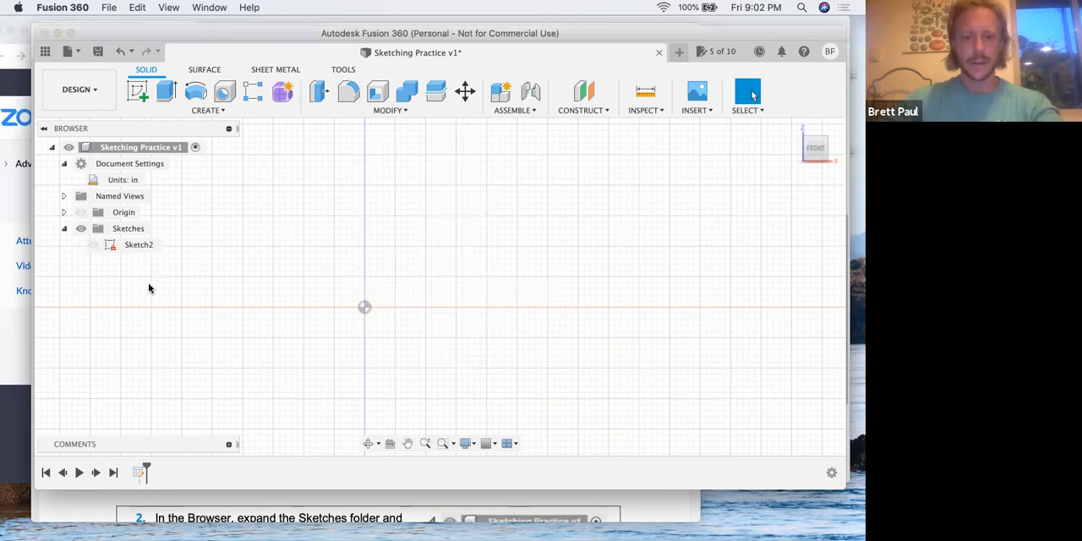
Create a new sketch on the right (YZ) plane
{"action": "left_click", "coordinate": [140, 93]}
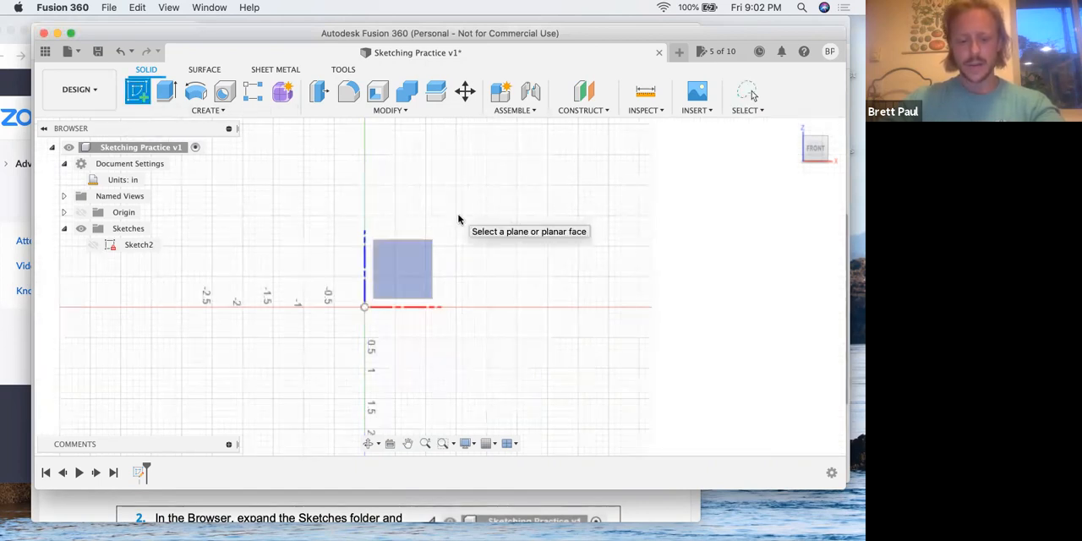
{"action": "mouse_move", "coordinate": [520, 269]}
{"action": "middle_mouse_down", "text": "shift"}
{"action": "mouse_move", "coordinate": [437, 282]}
{"action": "mouse_move", "coordinate": [420, 303]}
{"action": "mouse_move", "coordinate": [430, 353]}
{"action": "mouse_move", "coordinate": [432, 287]}
{"action": "mouse_move", "coordinate": [405, 263]}
{"action": "middle_mouse_up", "text": "shift"}
{"action": "left_click", "coordinate": [405, 265]}
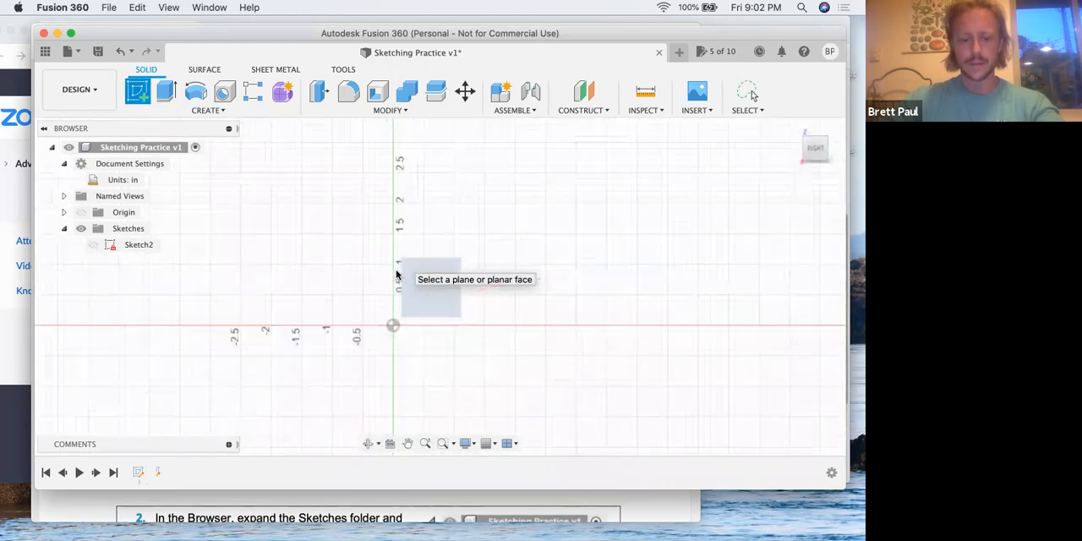
Switch to the lesson PDF in Preview and read steps 3 to 6 on drawing a fit point spline
{"action": "key", "text": "ctrl+Up"}
{"action": "left_click", "coordinate": [297, 254]}
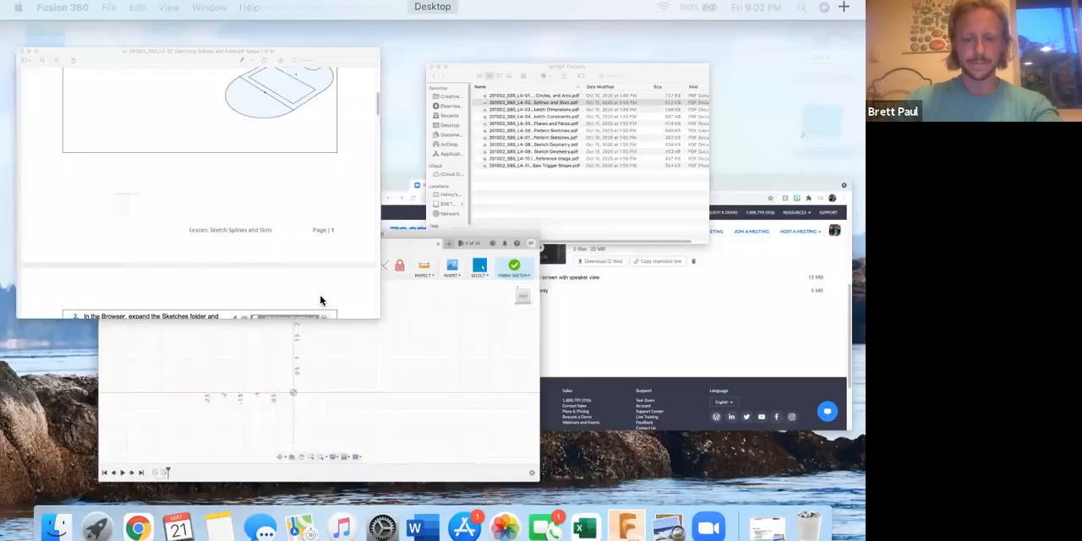
{"action": "scroll", "coordinate": [271, 236], "scroll_direction": "down", "scroll_amount": 2}
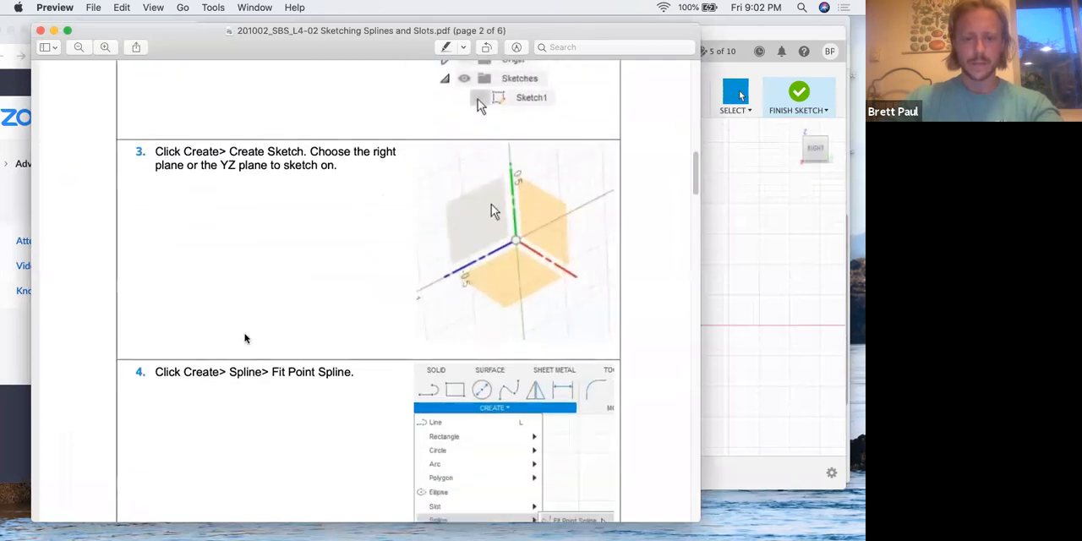
{"action": "scroll", "coordinate": [304, 292], "scroll_direction": "down", "scroll_amount": 5}
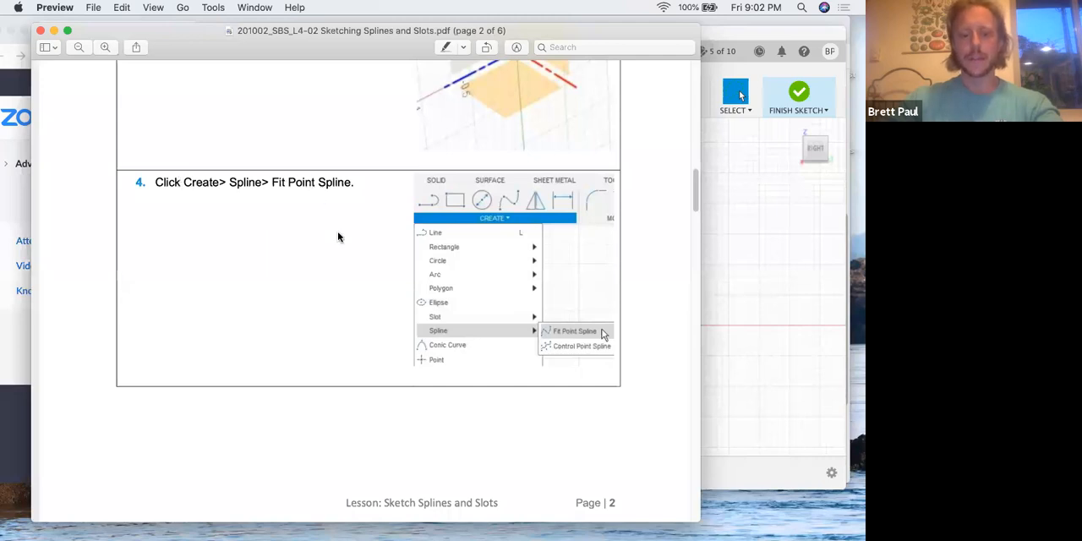
{"action": "scroll", "coordinate": [336, 239], "scroll_direction": "down", "scroll_amount": 10}
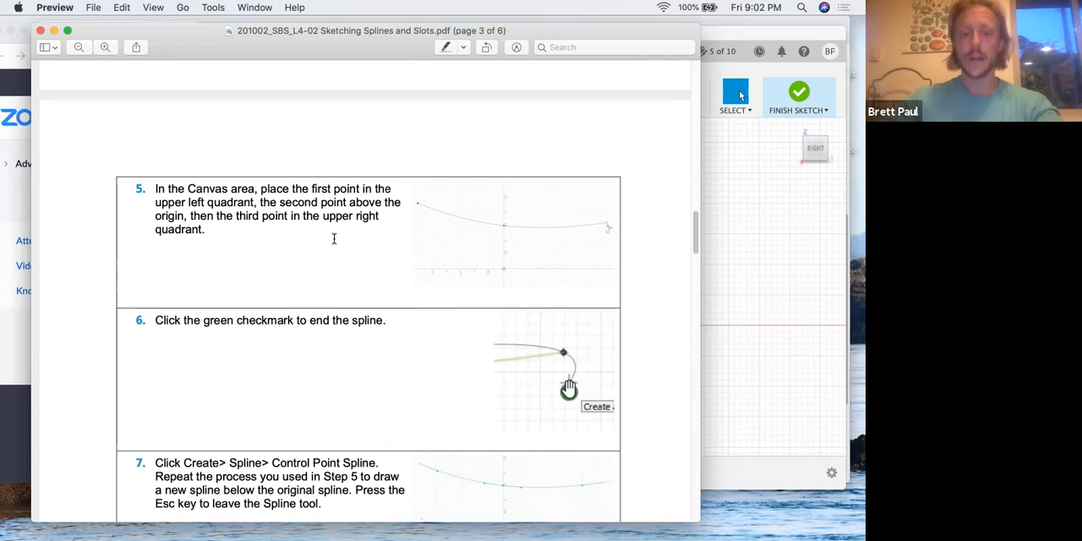
Switch to Fusion 360 and place a fit point spline from the upper-left quadrant, through about 1.8 in above the origin, to the upper-right quadrant
{"action": "key", "text": "ctrl+Up"}
{"action": "left_click", "coordinate": [296, 304]}
{"action": "left_click", "coordinate": [196, 115]}
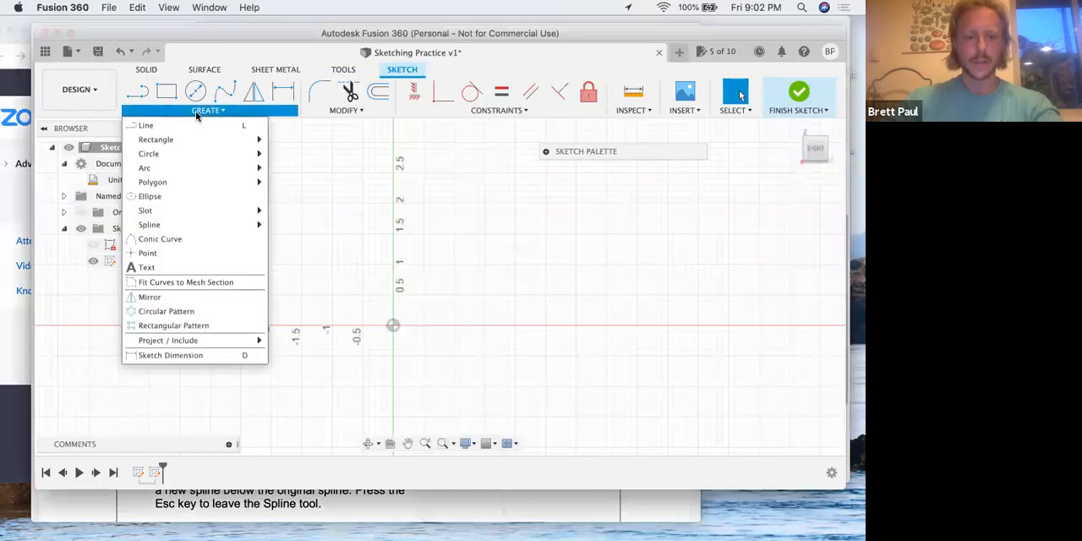
{"action": "mouse_move", "coordinate": [214, 225]}
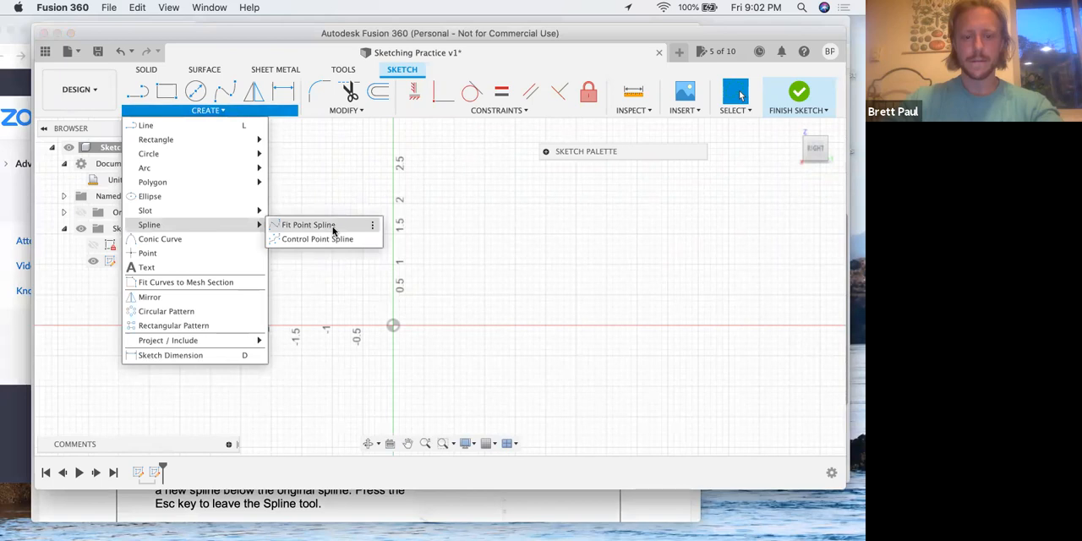
{"action": "left_click", "coordinate": [334, 227]}
{"action": "left_click", "coordinate": [229, 185]}
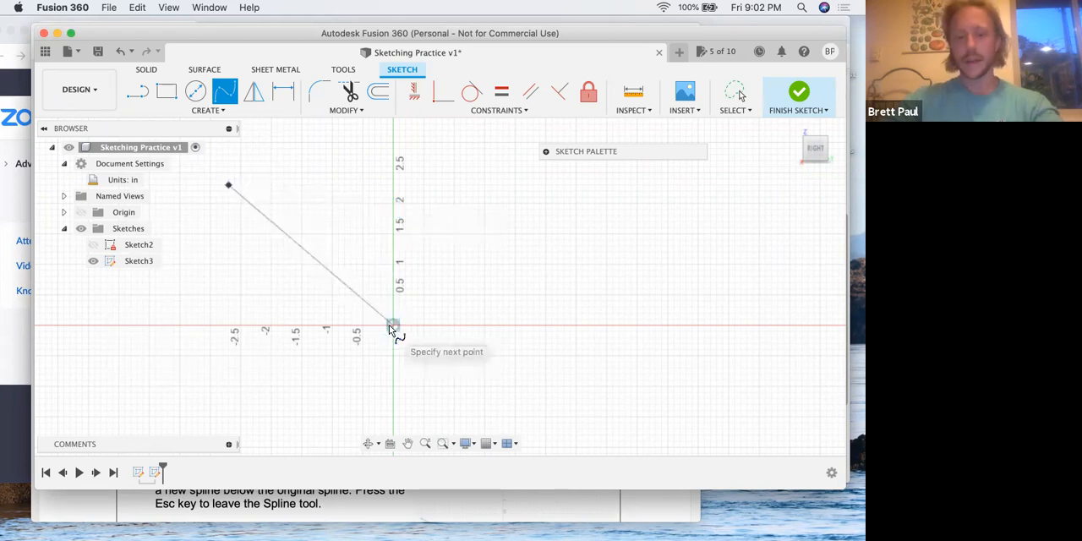
{"action": "left_click", "coordinate": [394, 218]}
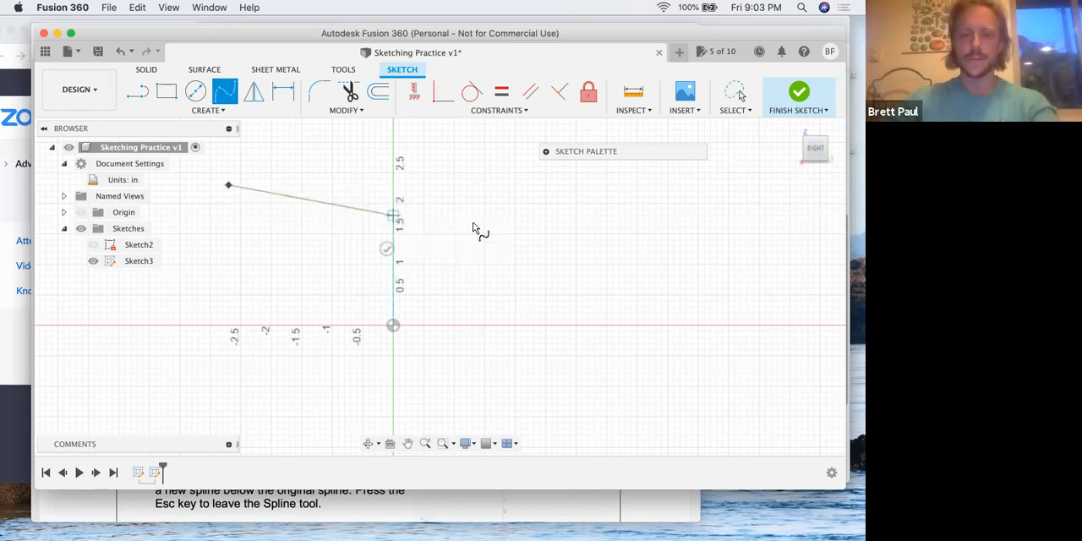
{"action": "left_click", "coordinate": [516, 222]}
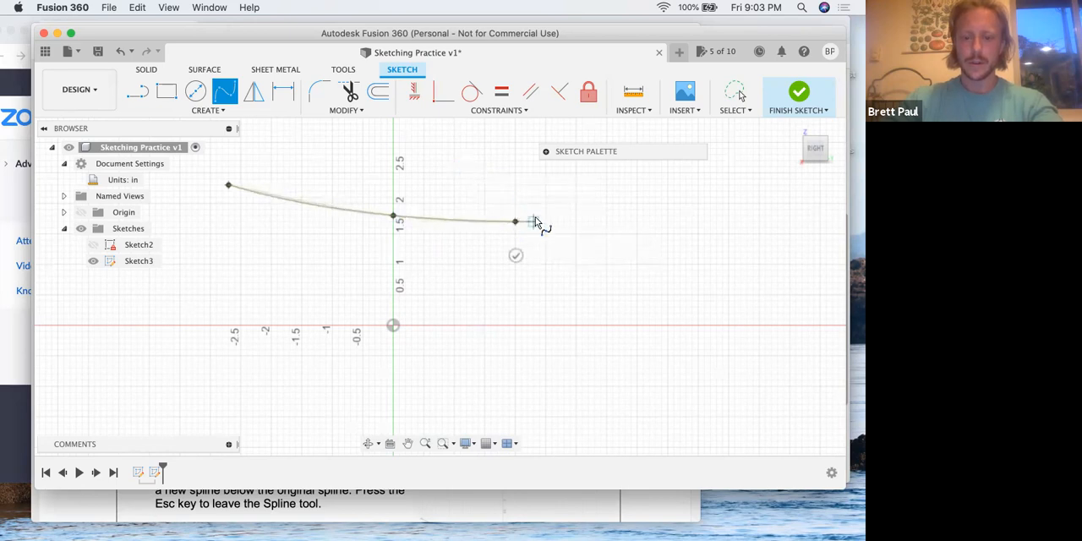
Check step 6 of the lesson PDF in Preview, then return to Fusion 360 to complete the fit point spline and exit the tool
{"action": "key", "text": "ctrl+Up"}
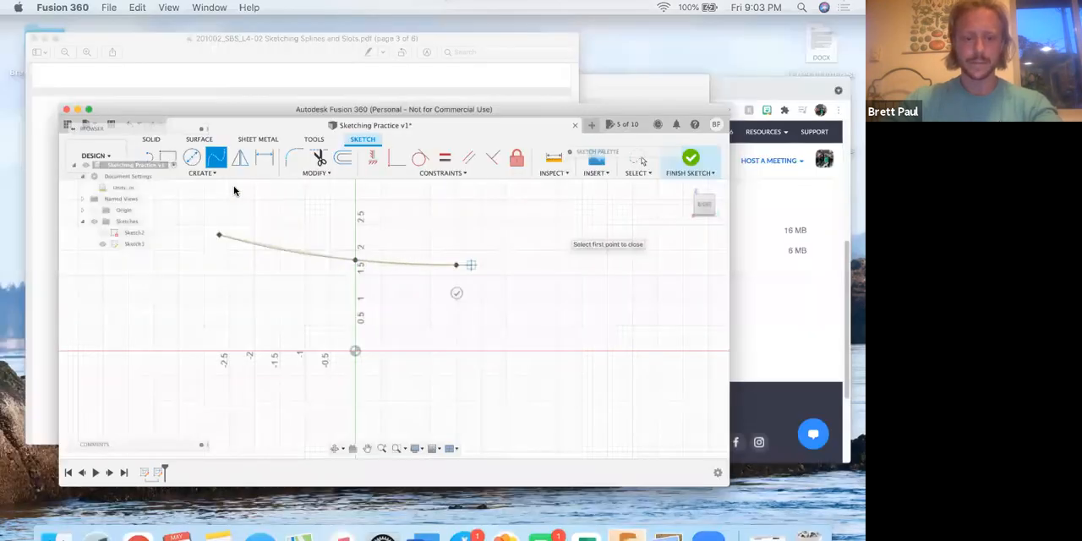
{"action": "left_click", "coordinate": [271, 245]}
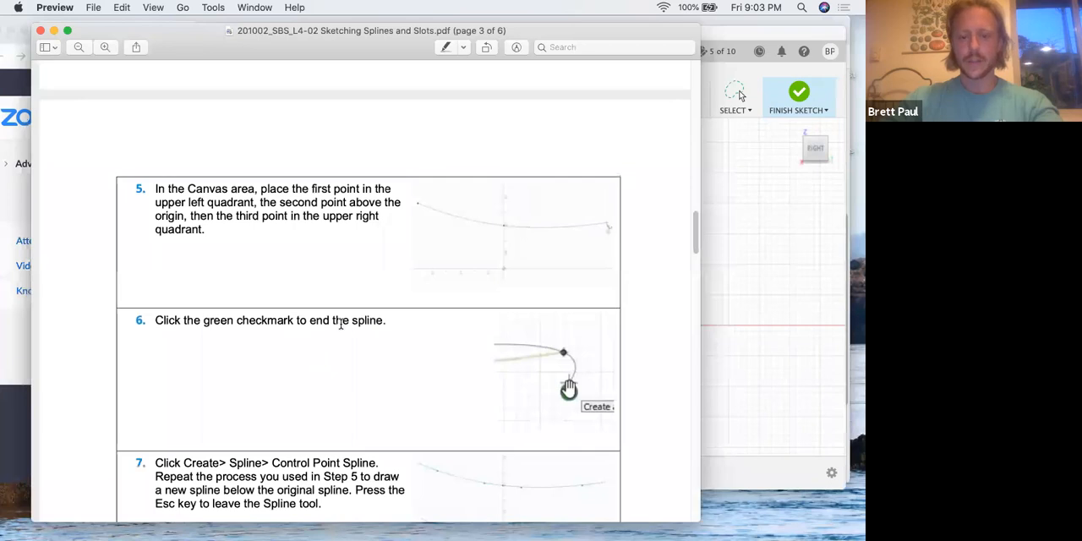
{"action": "key", "text": "ctrl+Up"}
{"action": "left_click", "coordinate": [306, 340]}
{"action": "left_click", "coordinate": [515, 255]}
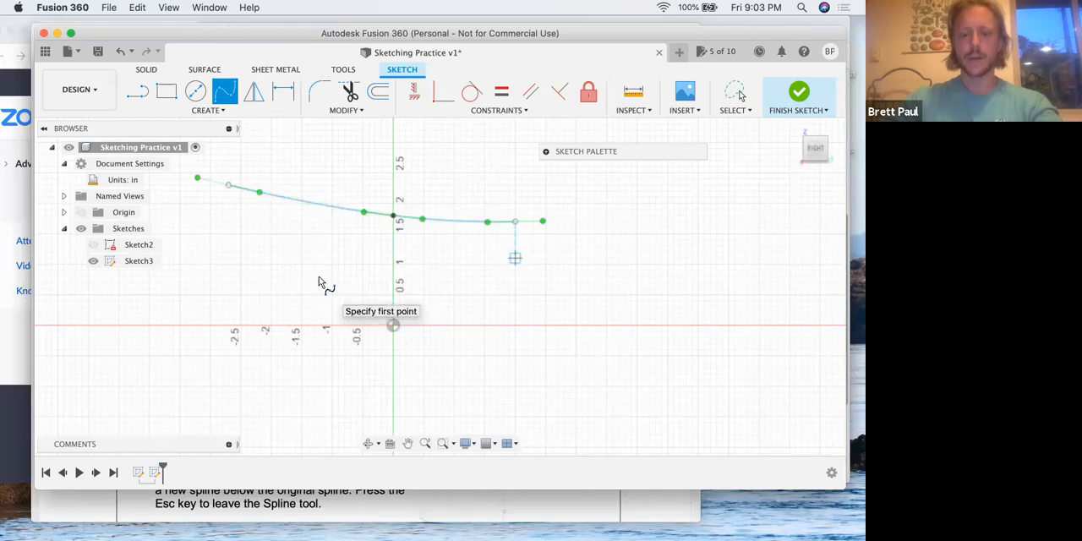
{"action": "key", "text": "Escape"}
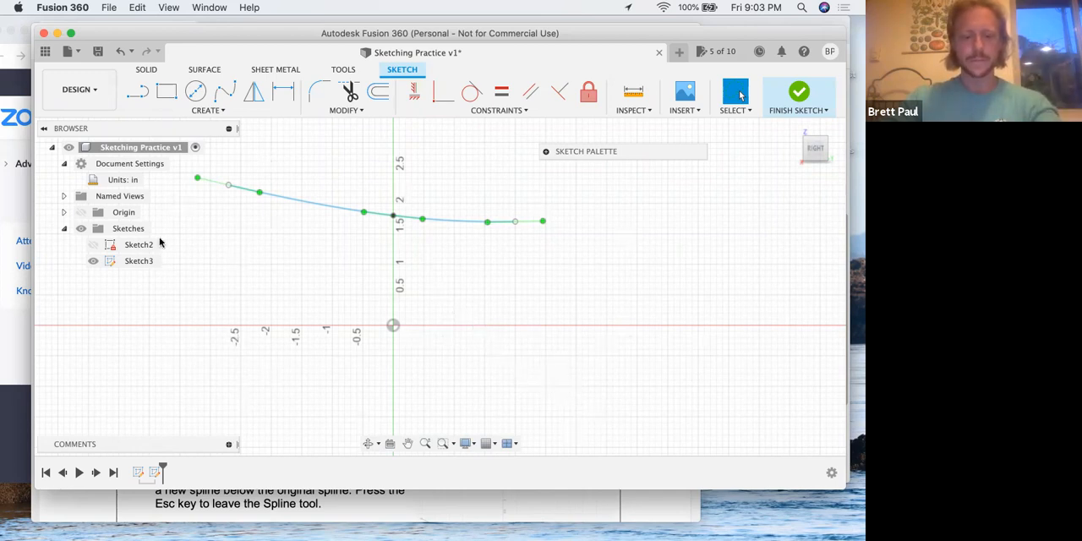
Switch to the lesson PDF in Preview and read step 7 on drawing a control point spline
{"action": "key", "text": "ctrl+Up"}
{"action": "left_click", "coordinate": [264, 269]}
{"action": "scroll", "coordinate": [265, 272], "scroll_direction": "down", "scroll_amount": 4}
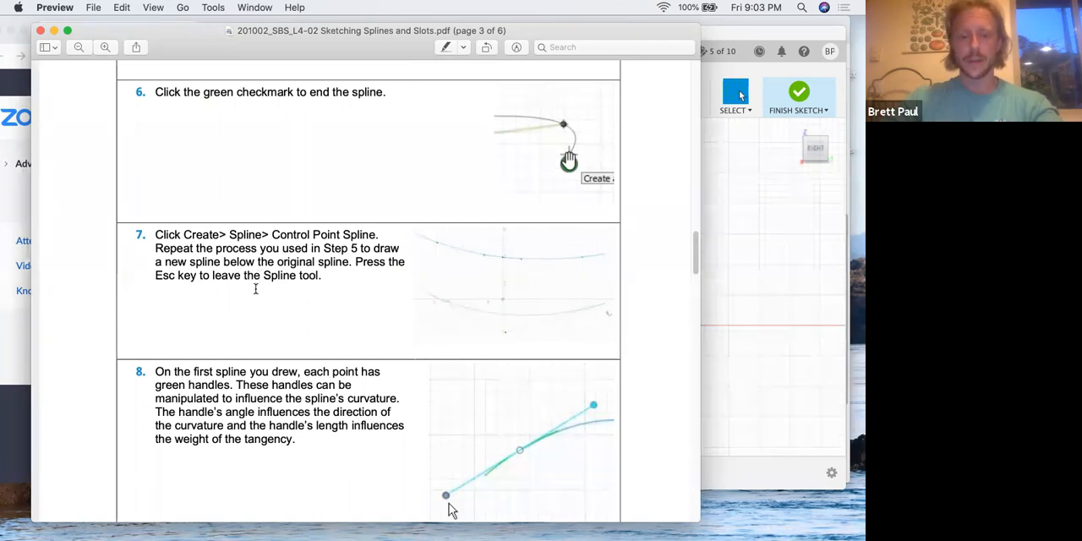
Switch to Fusion 360 and draw a three-point control point spline below the horizontal axis, with its middle point directly under the origin
{"action": "key", "text": "ctrl+Up"}
{"action": "left_click", "coordinate": [287, 372]}
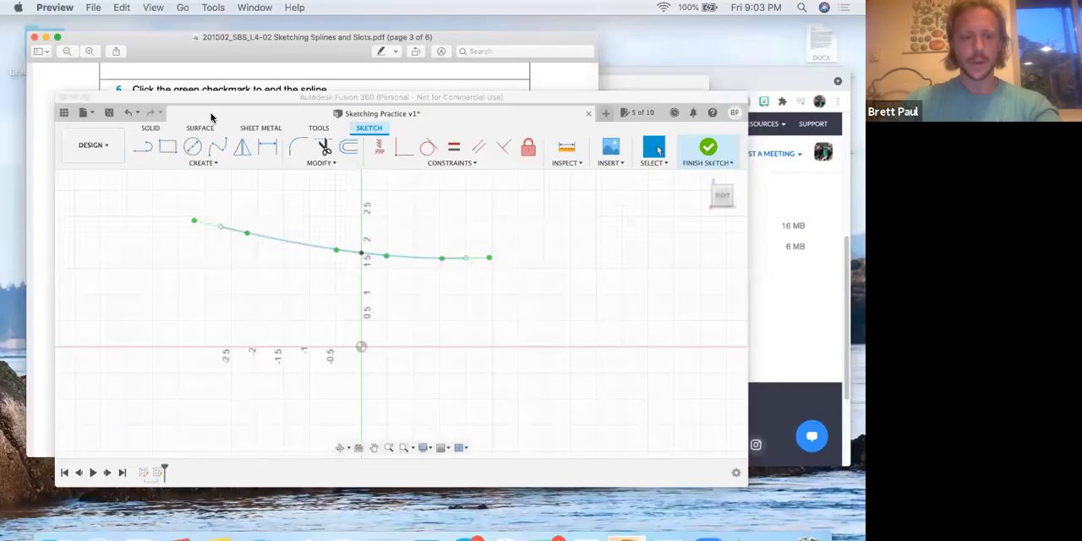
{"action": "left_click", "coordinate": [207, 110]}
{"action": "mouse_move", "coordinate": [222, 227]}
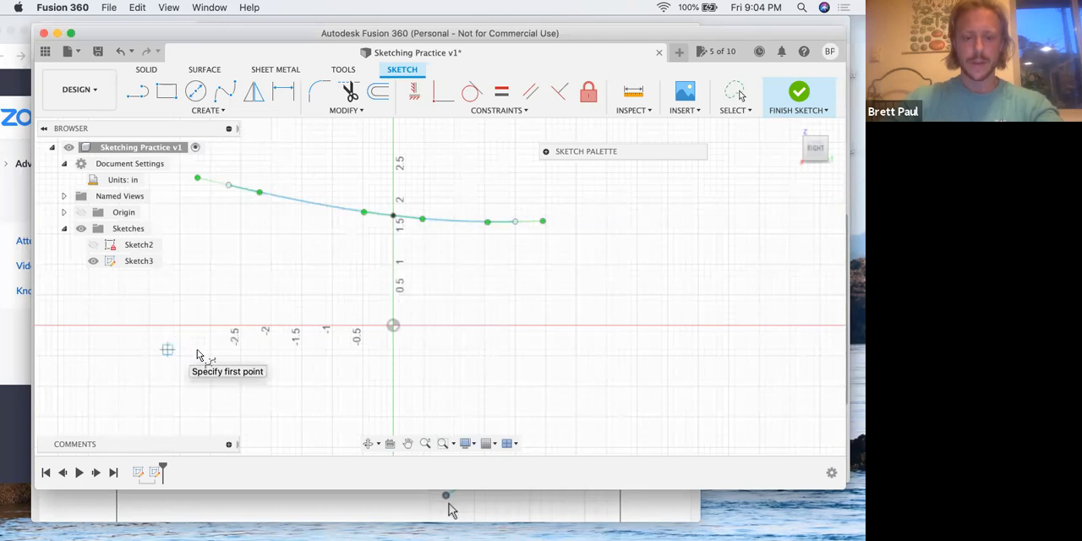
{"action": "left_click", "coordinate": [167, 349]}
{"action": "left_click", "coordinate": [393, 379]}
{"action": "left_click", "coordinate": [564, 380]}
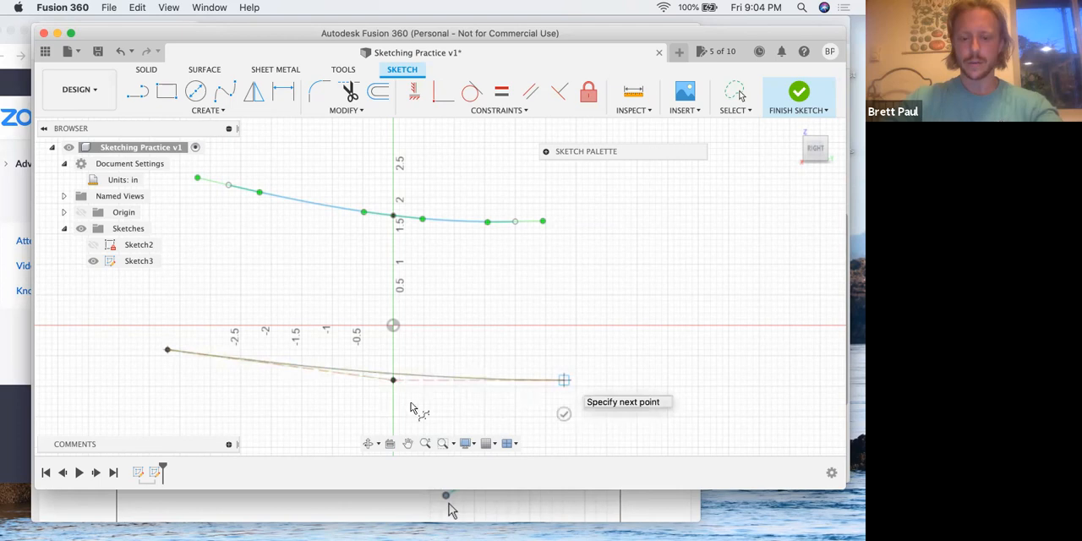
{"action": "left_click", "coordinate": [564, 413]}
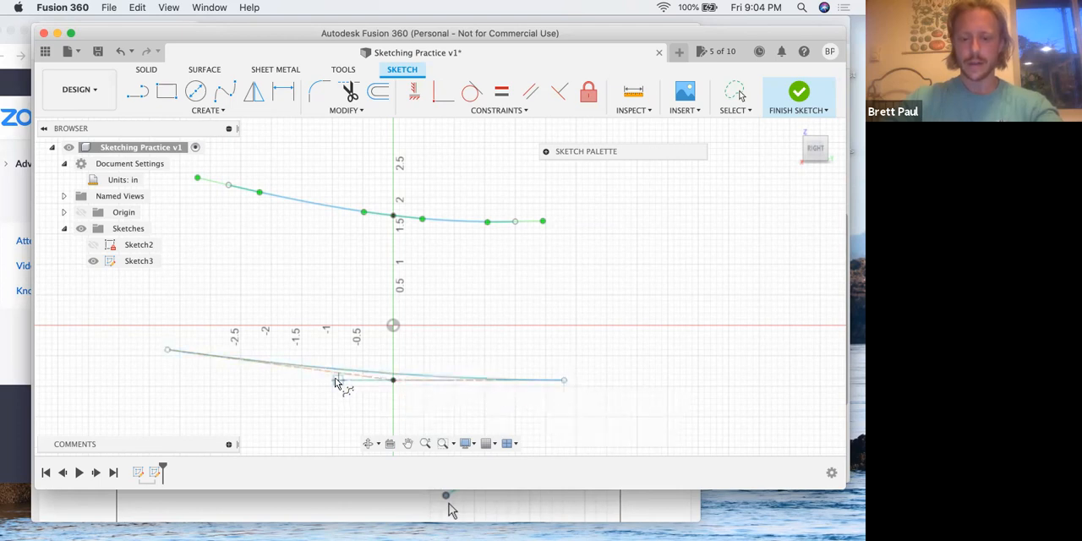
{"action": "key", "text": "Escape"}
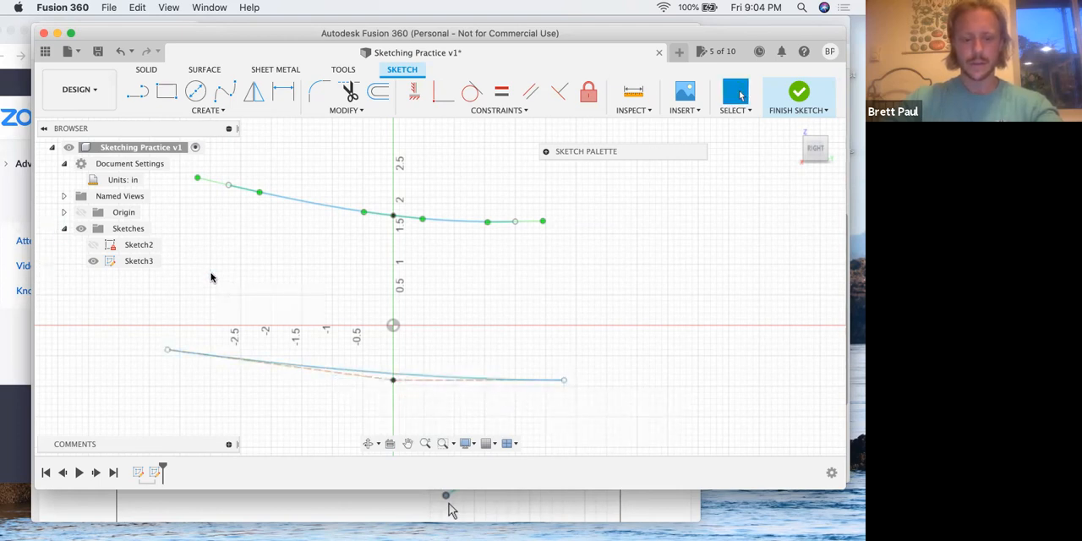
Switch to the lesson PDF in Preview and read step 8 on manipulating the spline's green handles
{"action": "key", "text": "ctrl+Up"}
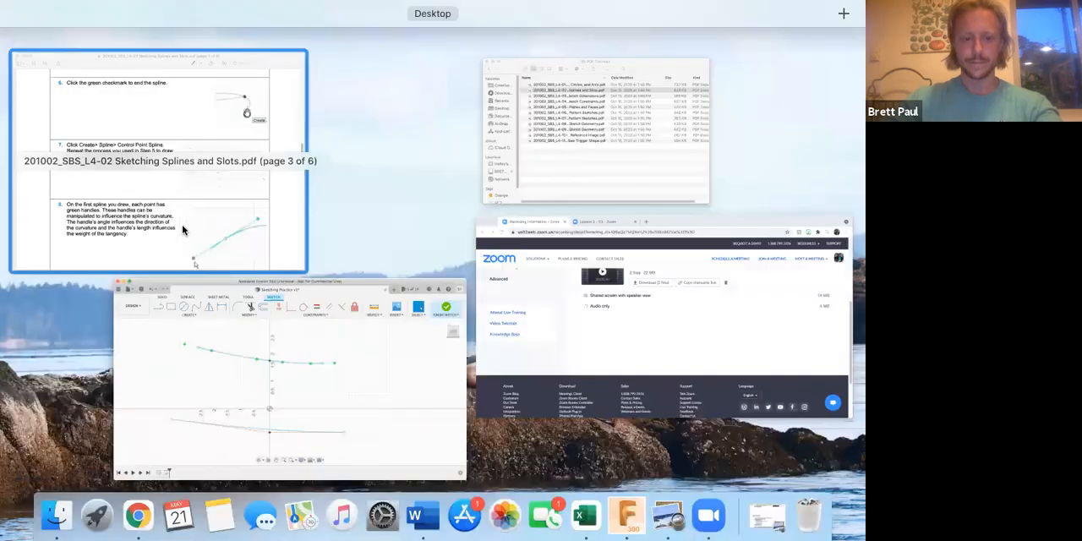
{"action": "left_click", "coordinate": [244, 257]}
{"action": "scroll", "coordinate": [244, 258], "scroll_direction": "down", "scroll_amount": 3}
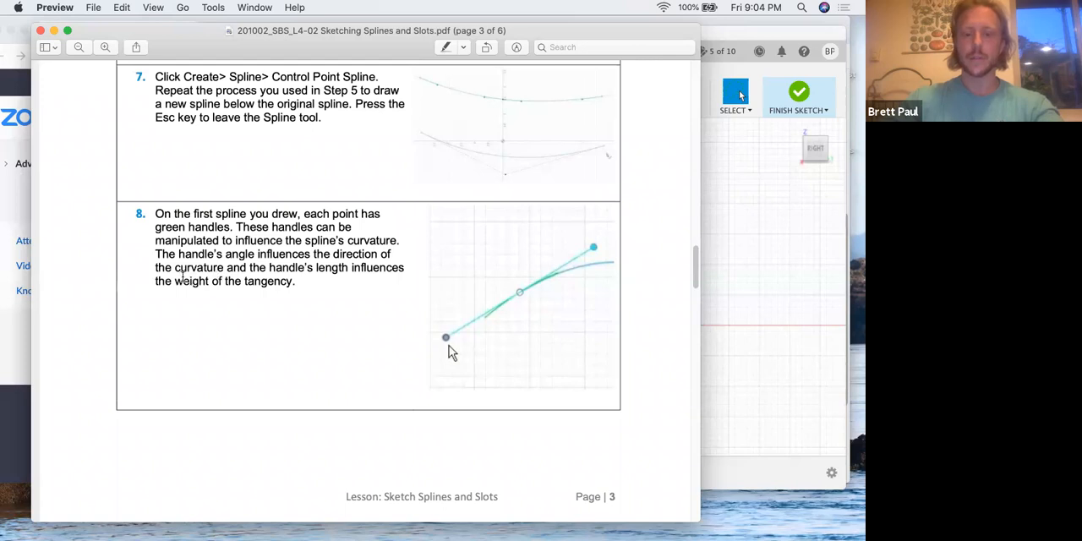
Switch to Fusion 360, tilt the upper spline's left end handle downward and move its middle fit point to about Y -0.30, Z 1.80 in
{"action": "key", "text": "ctrl+Up"}
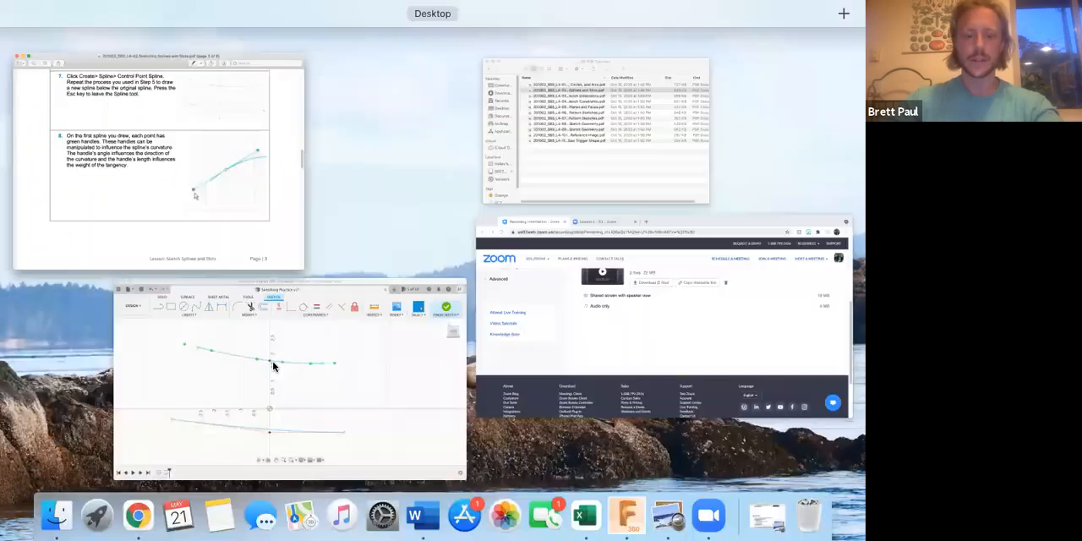
{"action": "left_click", "coordinate": [222, 284]}
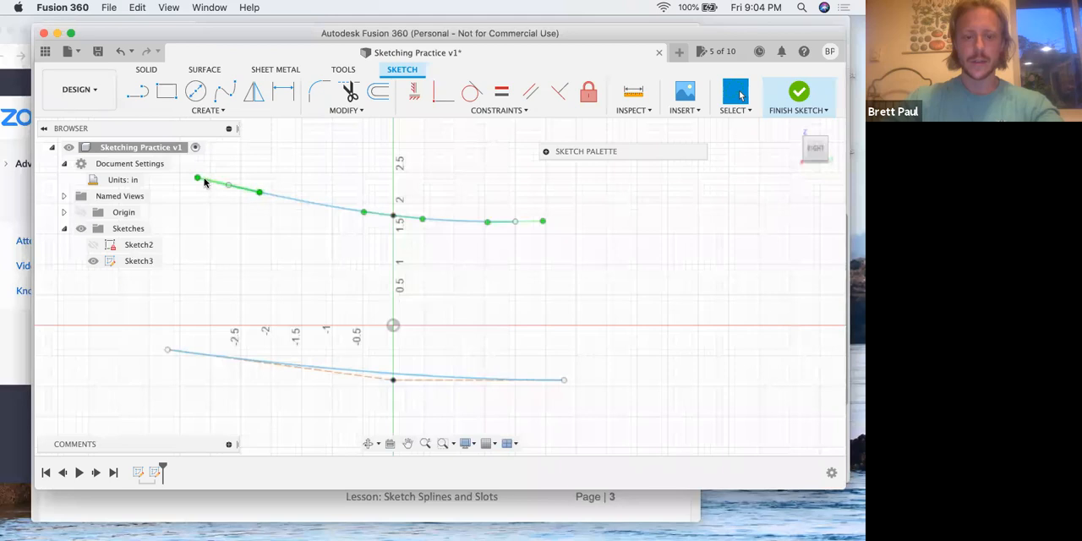
{"action": "left_click_drag", "start_coordinate": [198, 181], "coordinate": [205, 201]}
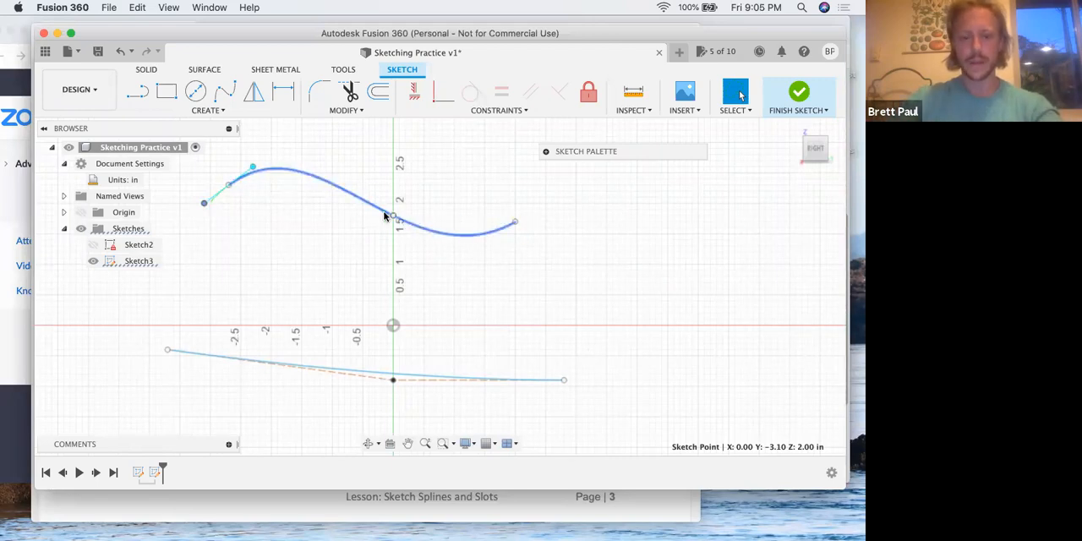
{"action": "left_click", "coordinate": [327, 225]}
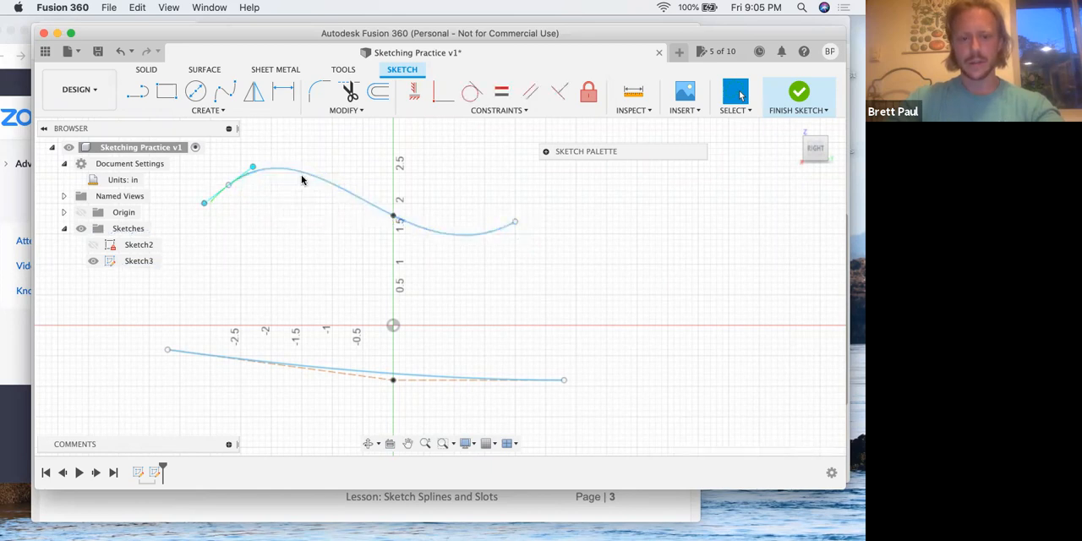
{"action": "left_click_drag", "start_coordinate": [393, 218], "coordinate": [376, 218]}
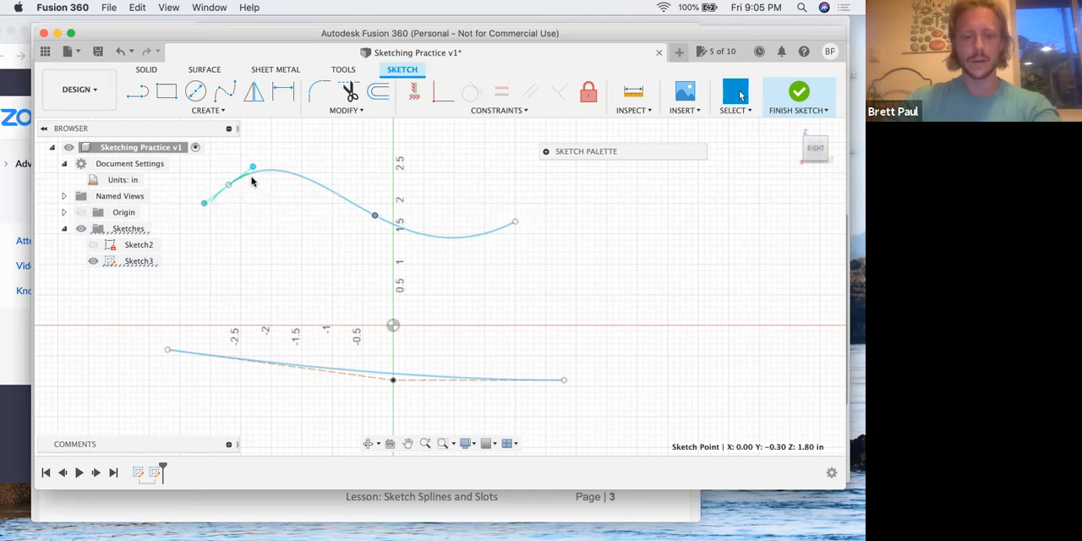
Switch to the lesson PDF in Preview and read steps 9 to 11 on the curvature comb and spline control points
{"action": "key", "text": "ctrl+Up"}
{"action": "left_click", "coordinate": [274, 234]}
{"action": "scroll", "coordinate": [274, 235], "scroll_direction": "down", "scroll_amount": 6}
{"action": "scroll", "coordinate": [271, 225], "scroll_direction": "up", "scroll_amount": 2}
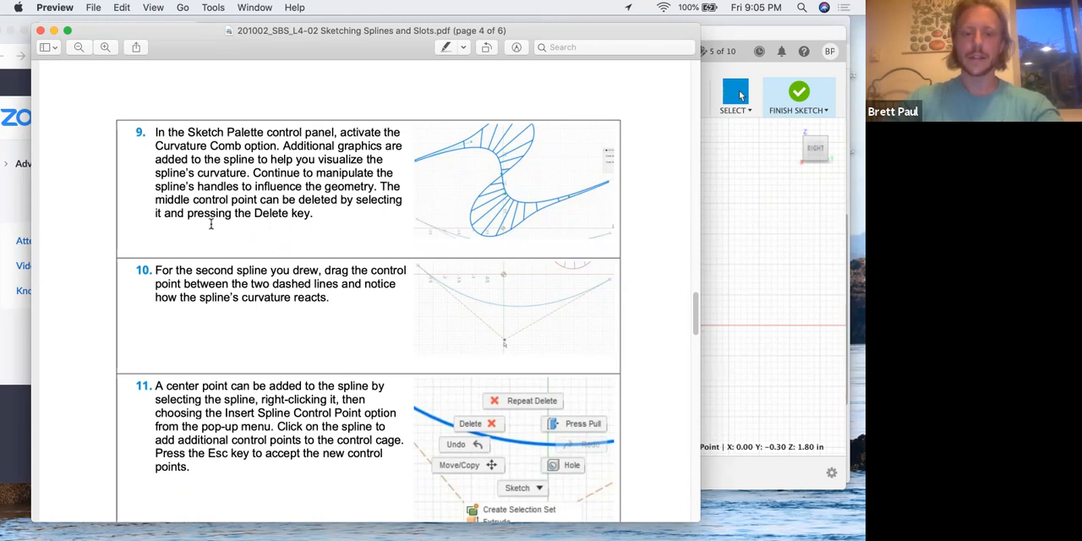
Check the sketch in Fusion 360, then return to the lesson PDF in Preview and reread step 9 on the curvature comb
{"action": "key", "text": "ctrl+Up"}
{"action": "left_click", "coordinate": [285, 365]}
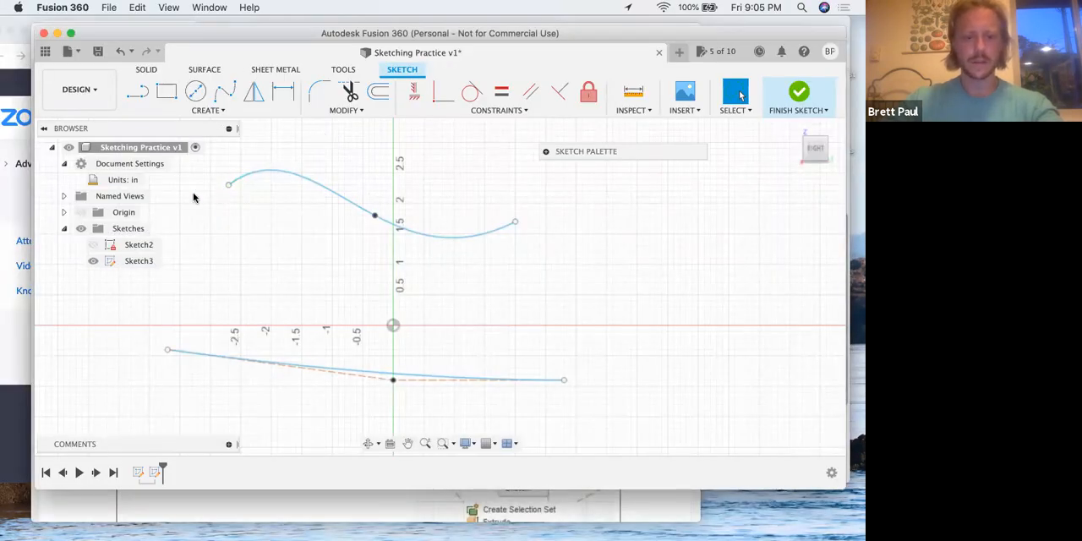
{"action": "key", "text": "ctrl+Up"}
{"action": "left_click", "coordinate": [220, 179]}
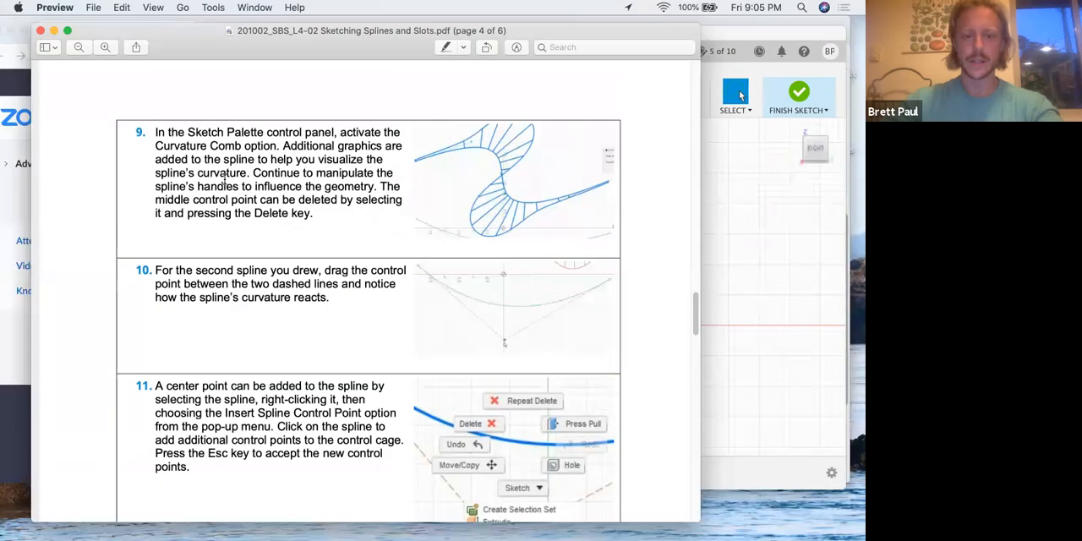
Switch to Fusion 360 and turn on the curvature comb for the upper spline with density 20 and scale 1.000
{"action": "key", "text": "ctrl+Up"}
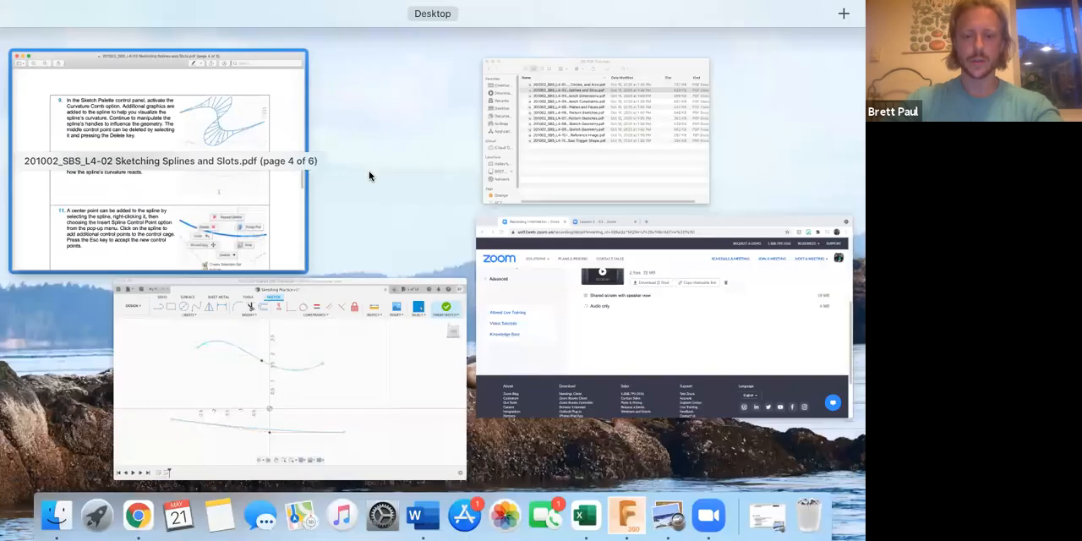
{"action": "left_click", "coordinate": [282, 329]}
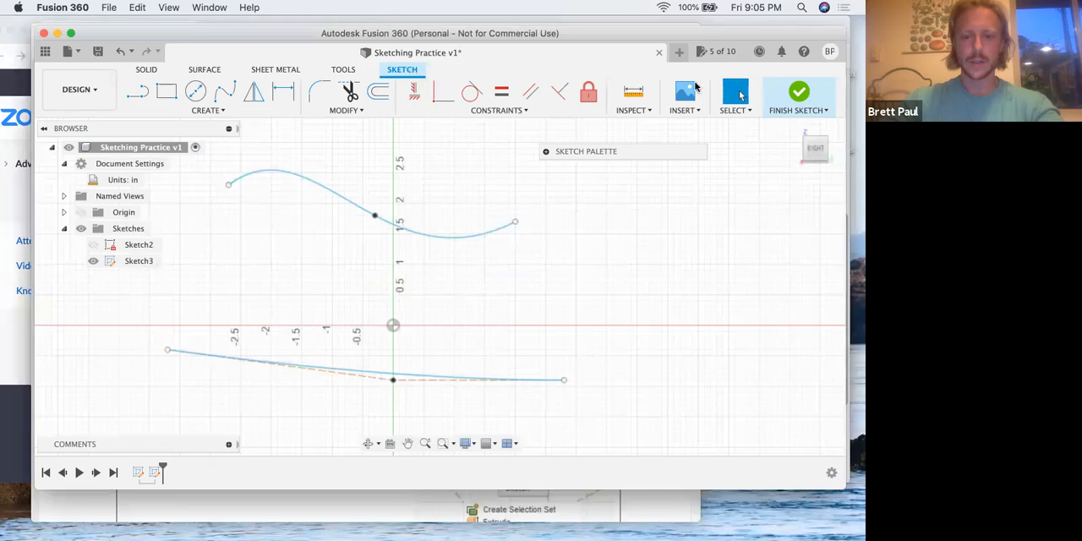
{"action": "left_click", "coordinate": [546, 152]}
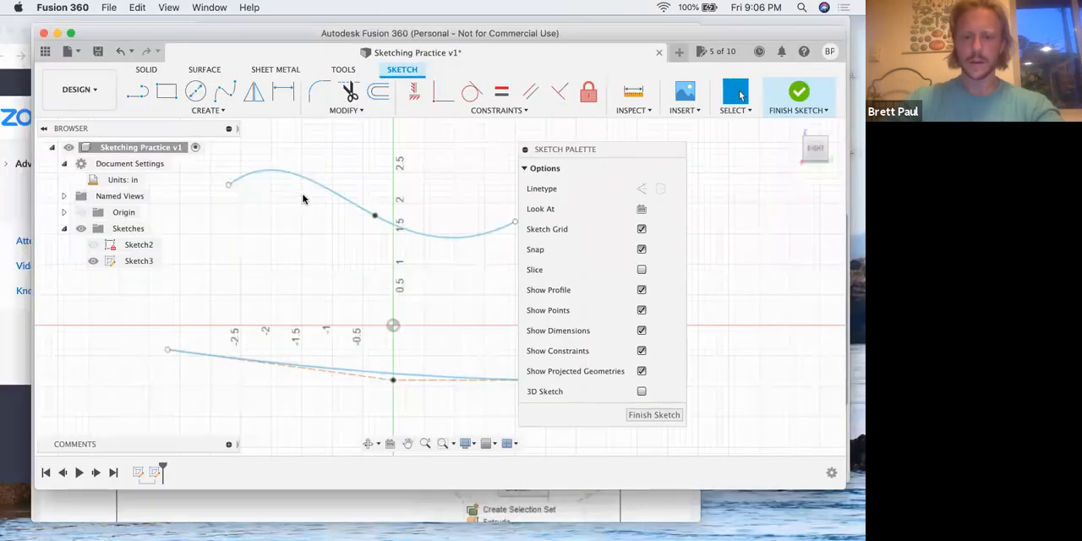
{"action": "left_click", "coordinate": [298, 183]}
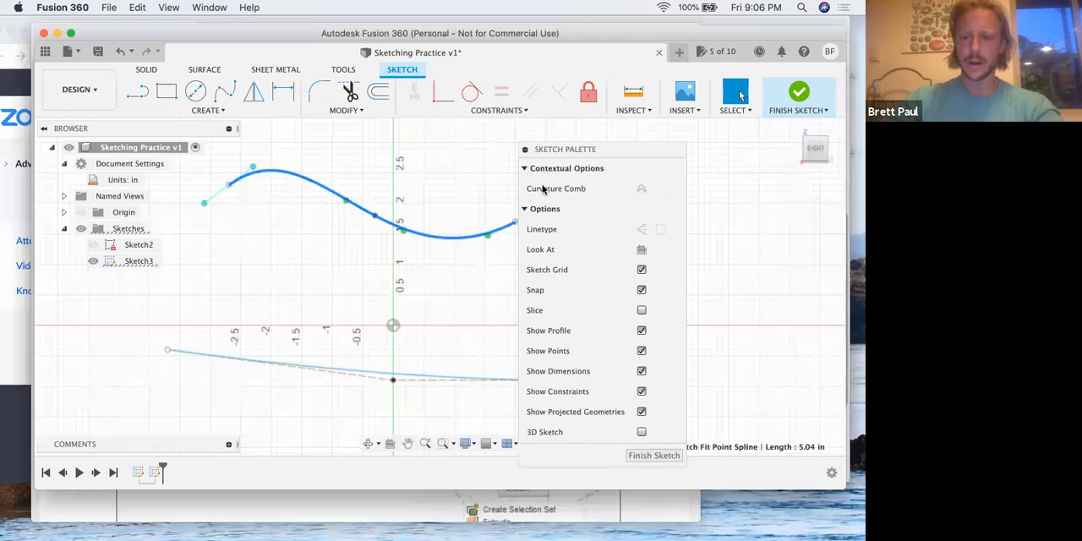
{"action": "left_click_drag", "start_coordinate": [620, 153], "coordinate": [662, 155]}
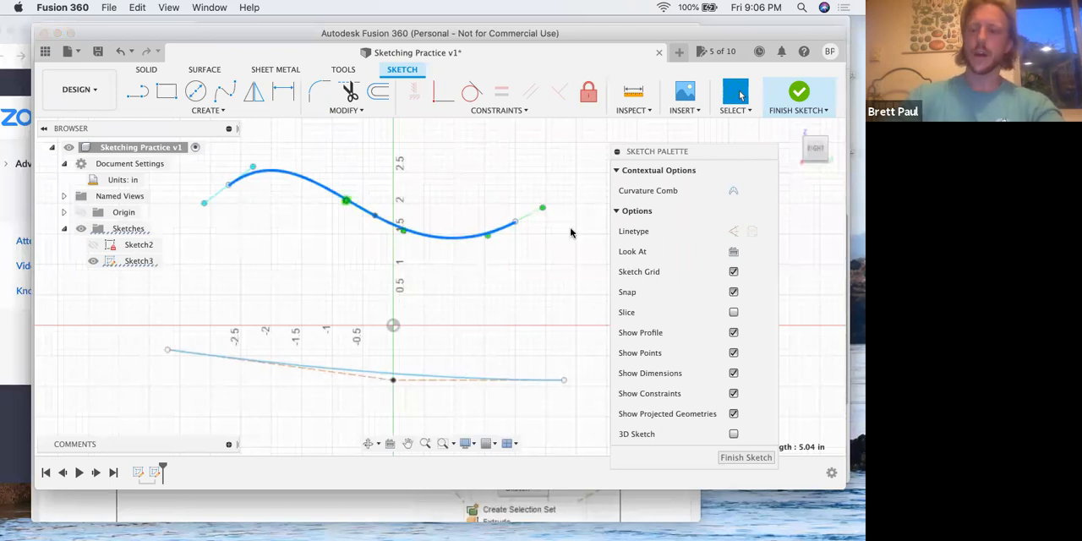
{"action": "left_click_drag", "start_coordinate": [666, 150], "coordinate": [629, 143]}
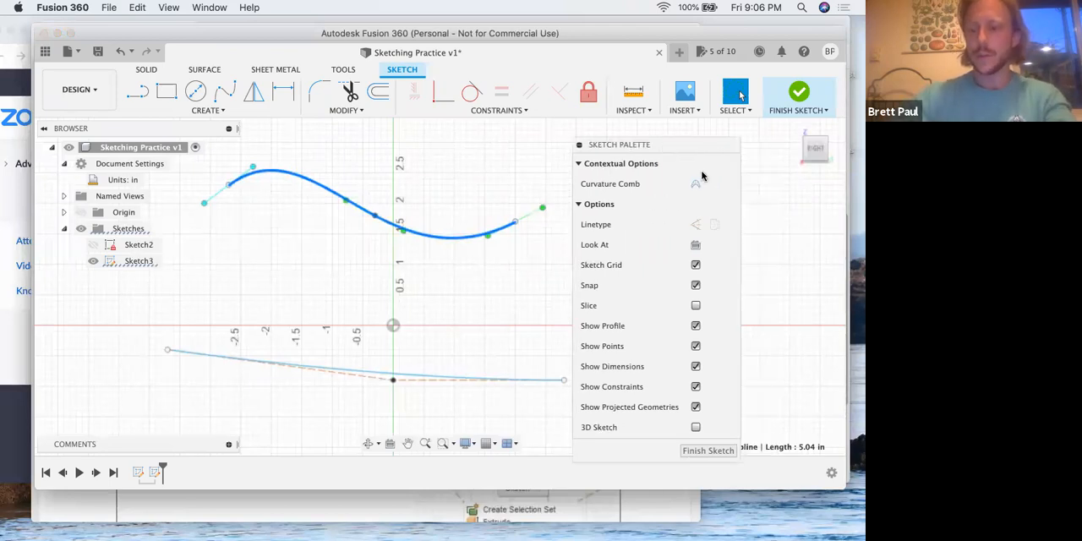
{"action": "left_click", "coordinate": [696, 184]}
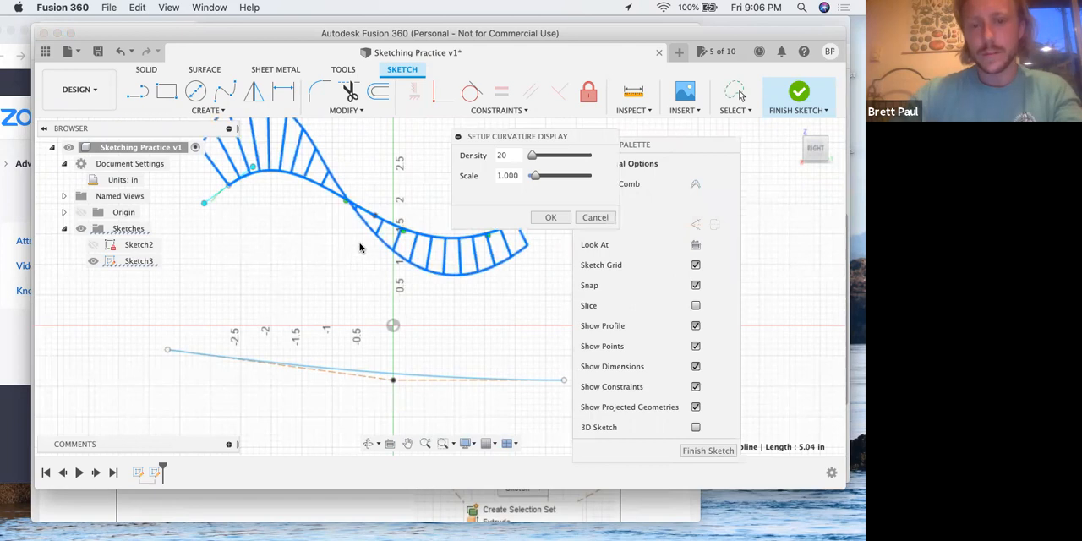
{"action": "left_click", "coordinate": [538, 218]}
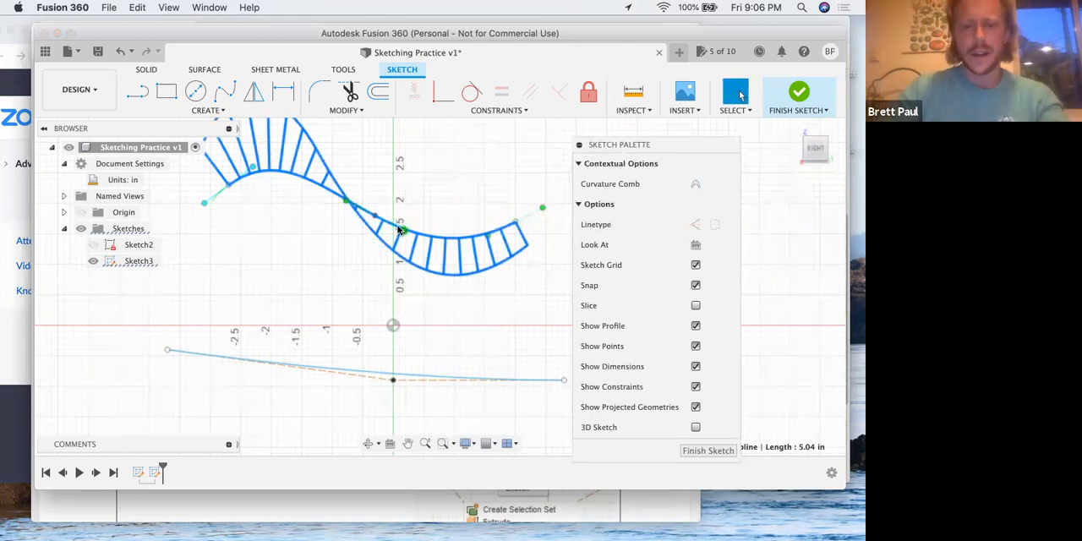
Adjust the upper spline's middle handle to about Y -0.054, Z 1.80 in and its left end's inner handle to about Y -2.40, Z 2.40 in
{"action": "scroll", "coordinate": [357, 258], "scroll_direction": "down", "scroll_amount": 1}
{"action": "scroll", "coordinate": [367, 264], "scroll_direction": "up", "scroll_amount": 3}
{"action": "mouse_move", "coordinate": [402, 241]}
{"action": "left_mouse_down"}
{"action": "mouse_move", "coordinate": [407, 227]}
{"action": "mouse_move", "coordinate": [400, 245]}
{"action": "mouse_move", "coordinate": [389, 234]}
{"action": "left_mouse_up"}
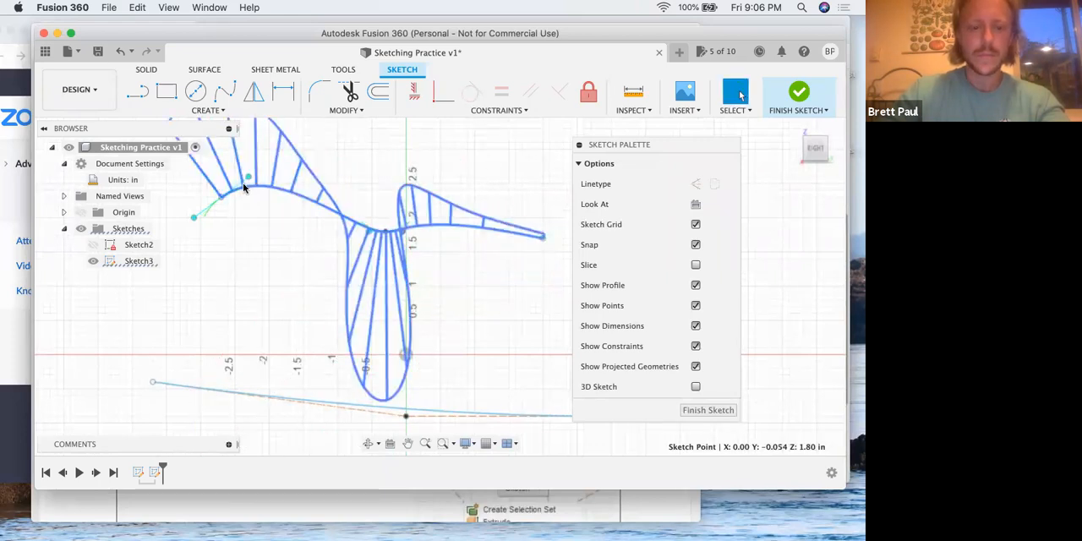
{"action": "mouse_move", "coordinate": [247, 178]}
{"action": "left_mouse_down"}
{"action": "mouse_move", "coordinate": [237, 190]}
{"action": "mouse_move", "coordinate": [223, 184]}
{"action": "mouse_move", "coordinate": [239, 189]}
{"action": "left_mouse_up"}
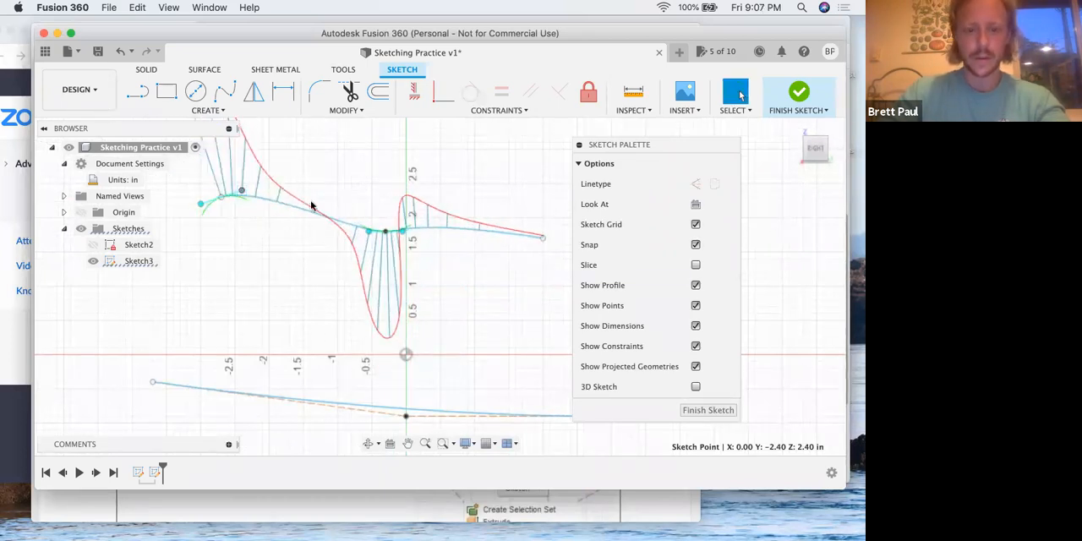
Switch to the lesson PDF in Preview and read step 10 on moving the second spline's control point
{"action": "key", "text": "ctrl+Up"}
{"action": "left_click", "coordinate": [248, 208]}
{"action": "scroll", "coordinate": [320, 269], "scroll_direction": "down", "scroll_amount": 1}
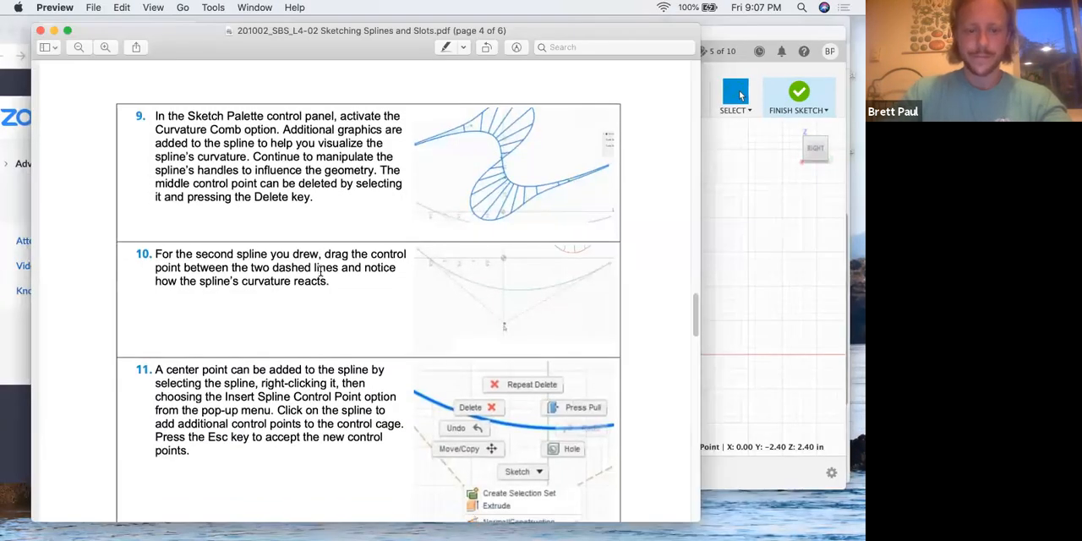
{"action": "scroll", "coordinate": [319, 269], "scroll_direction": "down", "scroll_amount": 2}
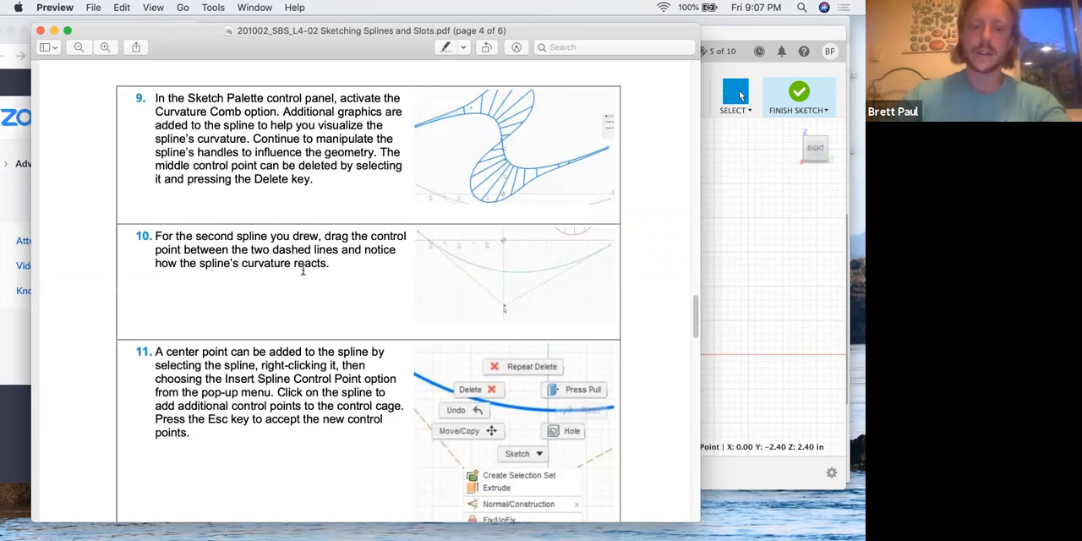
Switch to Fusion 360, lower the control point spline's middle point to Z -1.40 in below the origin, and shift the Sketch Palette off the curve
{"action": "key", "text": "ctrl+Up"}
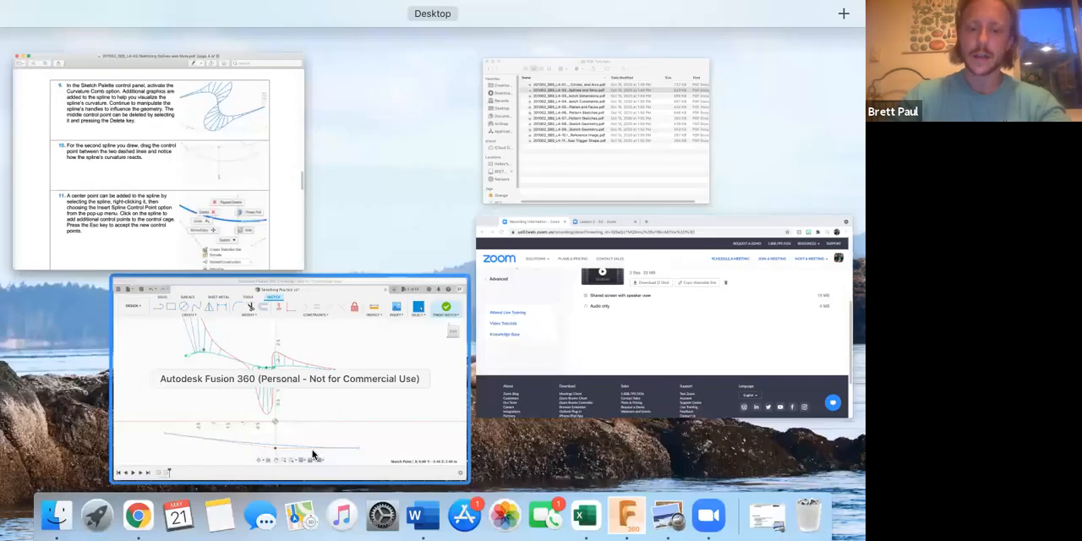
{"action": "left_click", "coordinate": [312, 449]}
{"action": "mouse_move", "coordinate": [401, 453]}
{"action": "left_mouse_down"}
{"action": "mouse_move", "coordinate": [404, 318]}
{"action": "mouse_move", "coordinate": [382, 483]}
{"action": "mouse_move", "coordinate": [409, 292]}
{"action": "mouse_move", "coordinate": [403, 488]}
{"action": "left_mouse_up"}
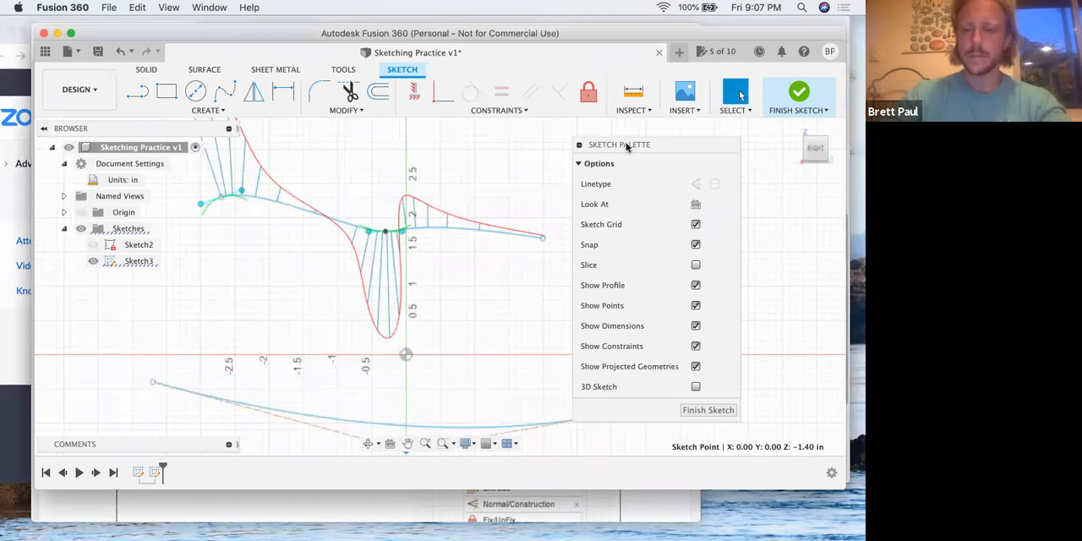
{"action": "left_click_drag", "start_coordinate": [628, 149], "coordinate": [702, 154]}
{"action": "left_click", "coordinate": [234, 111]}
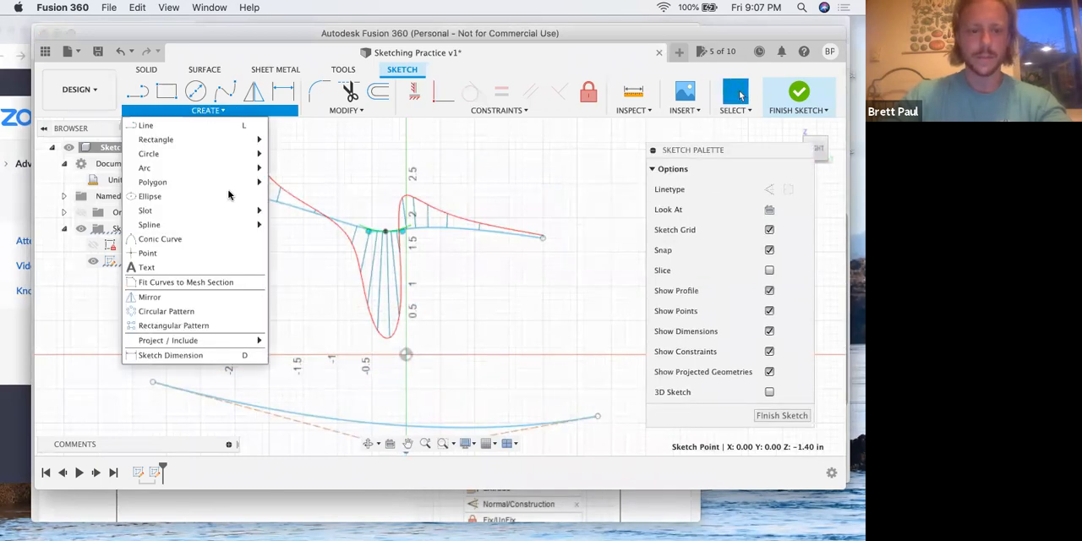
{"action": "mouse_move", "coordinate": [215, 225]}
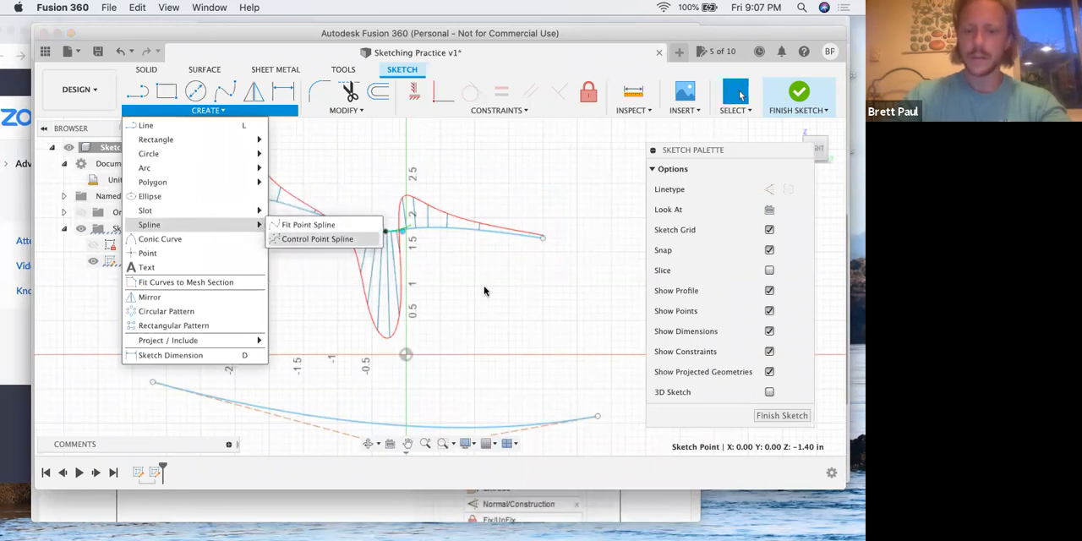
{"action": "left_click", "coordinate": [450, 251]}
Move the lower spline's middle control point to about Y -0.554, Z -1.742 in
{"action": "scroll", "coordinate": [483, 287], "scroll_direction": "down", "scroll_amount": 4}
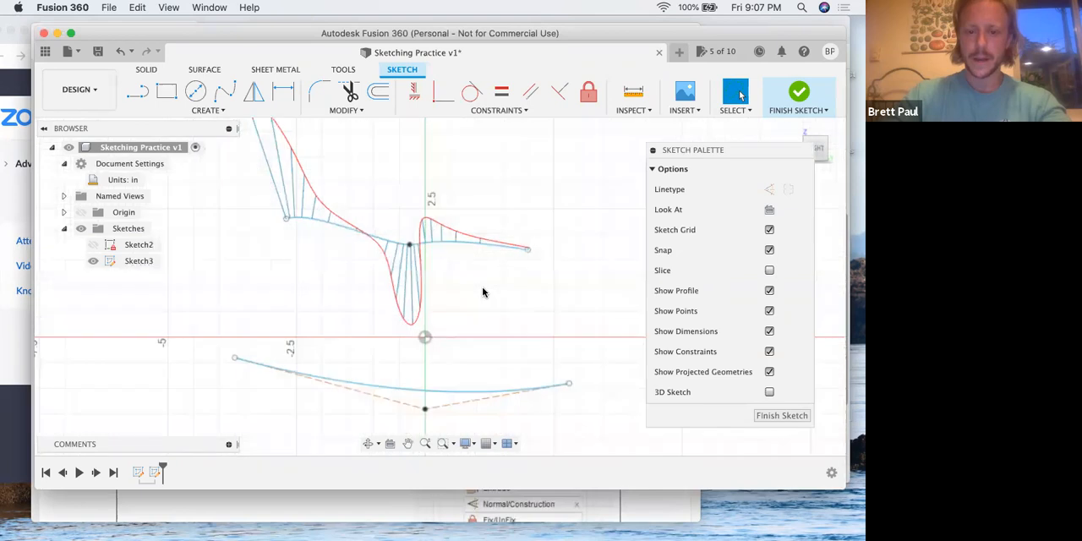
{"action": "left_click_drag", "start_coordinate": [433, 350], "coordinate": [432, 376]}
{"action": "left_click_drag", "start_coordinate": [441, 221], "coordinate": [251, 234]}
{"action": "left_click_drag", "start_coordinate": [471, 238], "coordinate": [561, 245]}
{"action": "left_click_drag", "start_coordinate": [453, 321], "coordinate": [406, 367]}
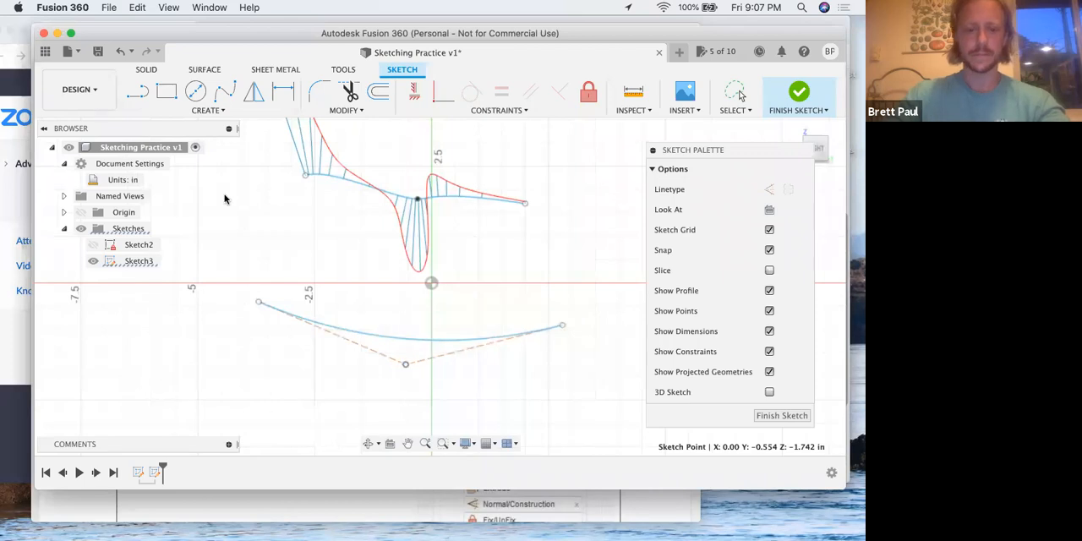
Switch to the lesson PDF in Preview and read step 11 on inserting a spline control point
{"action": "key", "text": "ctrl+Up"}
{"action": "left_click", "coordinate": [233, 218]}
{"action": "scroll", "coordinate": [237, 217], "scroll_direction": "down", "scroll_amount": 3}
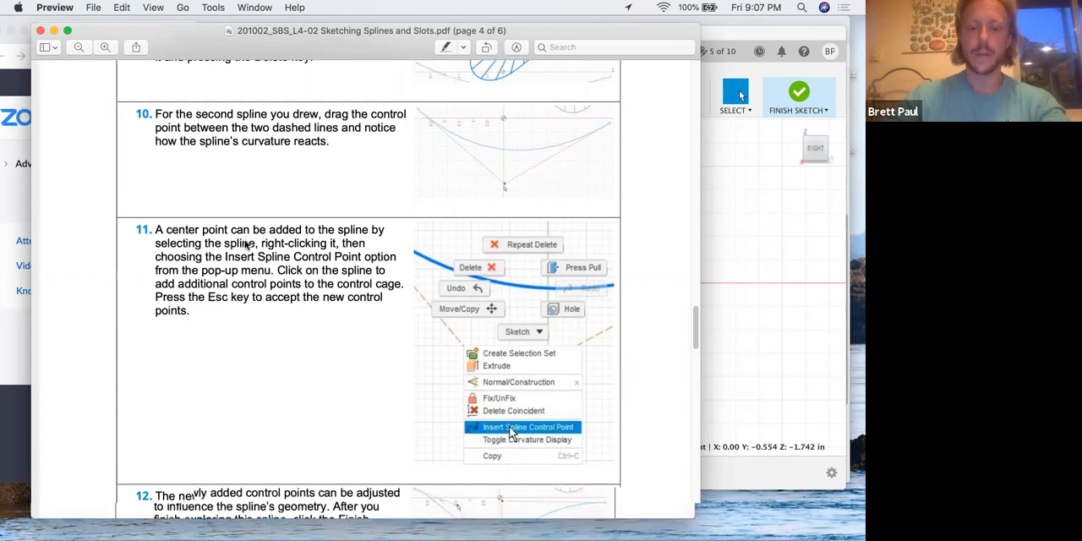
Switch to Fusion 360 and insert a spline control point on the lower spline, between its left end and the vertical axis
{"action": "key", "text": "ctrl+Up"}
{"action": "left_click", "coordinate": [365, 338]}
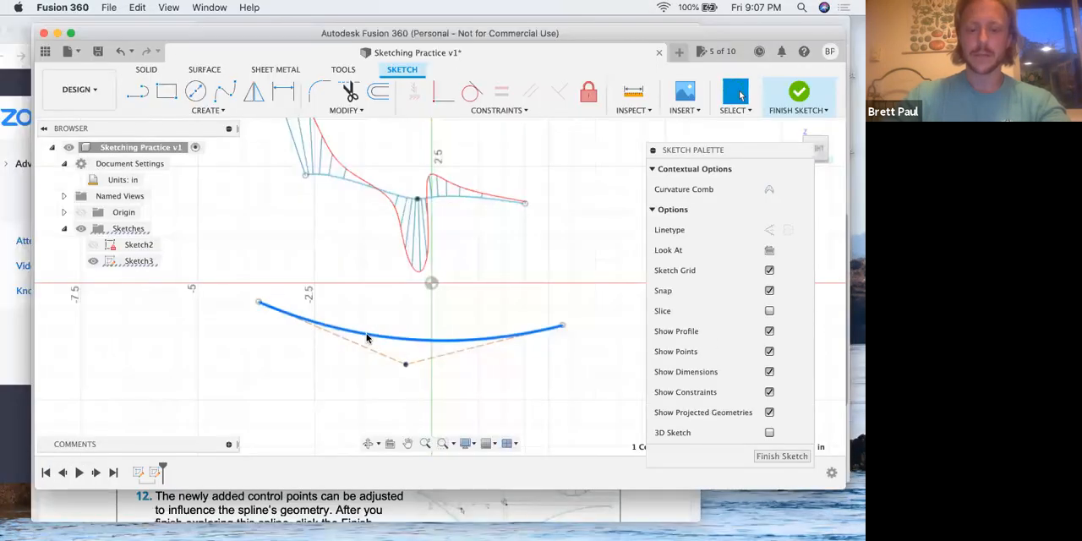
{"action": "right_click", "coordinate": [365, 337]}
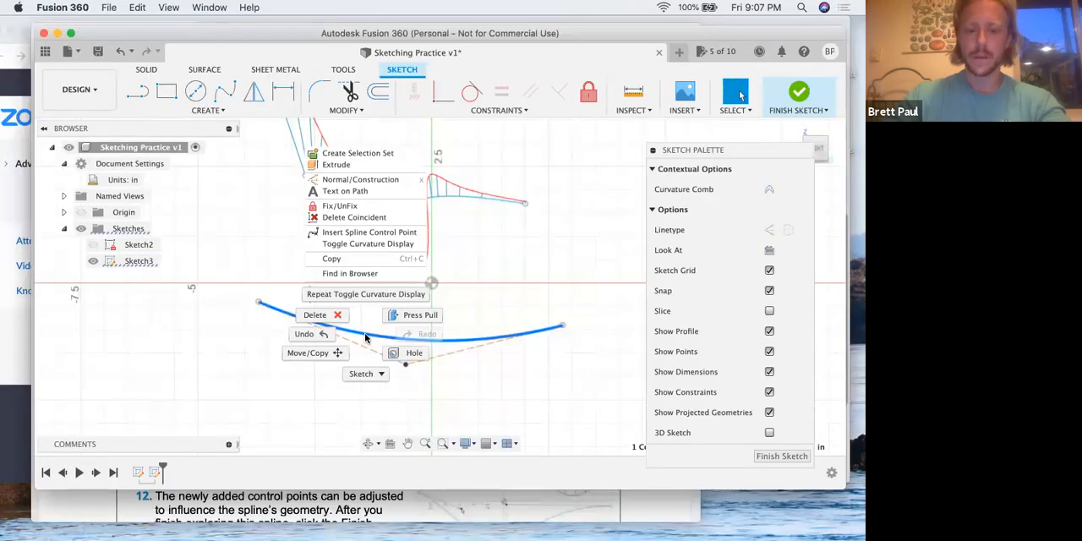
{"action": "left_click", "coordinate": [370, 232]}
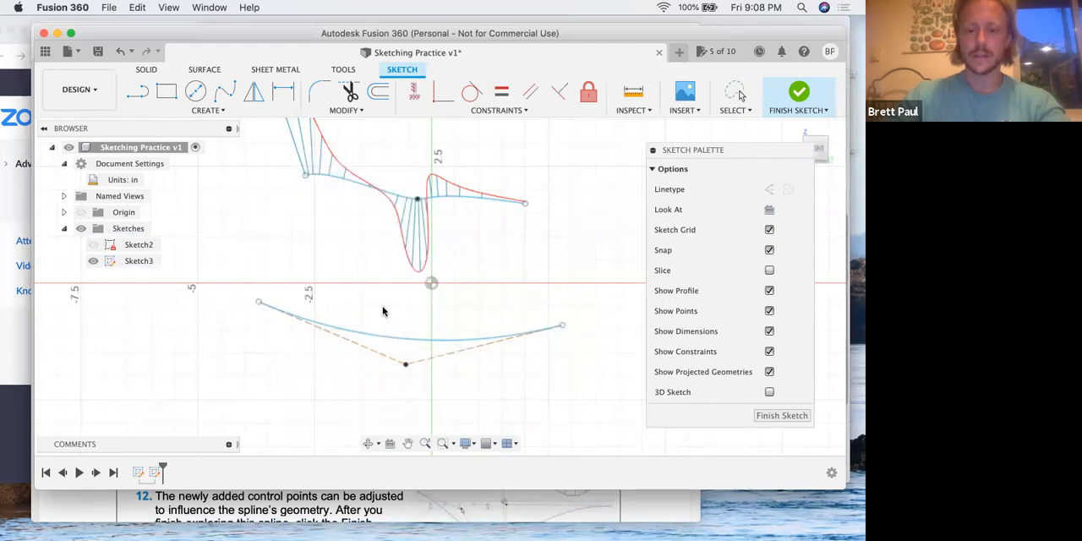
{"action": "left_click", "coordinate": [371, 334]}
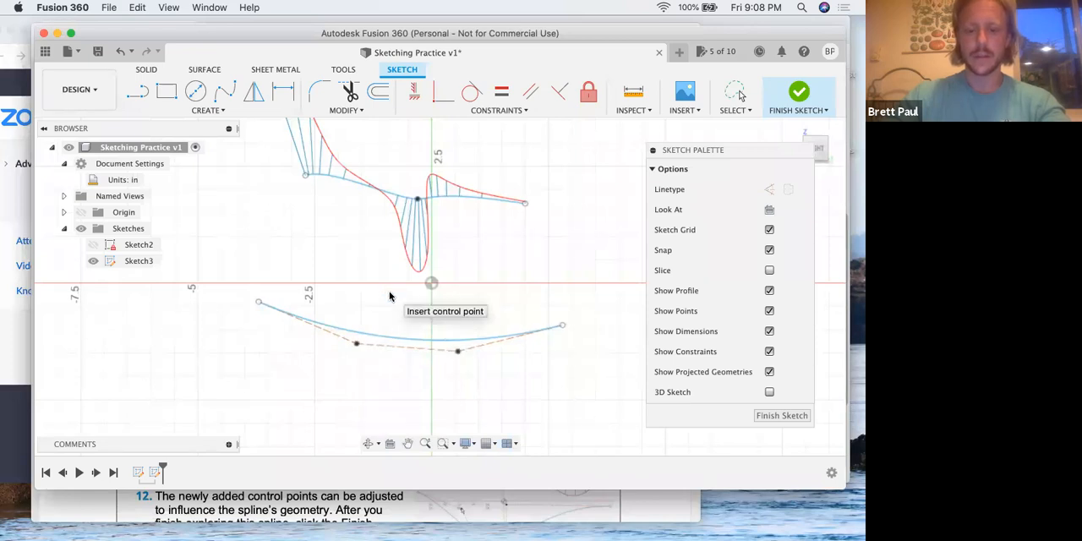
{"action": "key", "text": "Escape"}
{"action": "left_click", "coordinate": [400, 335]}
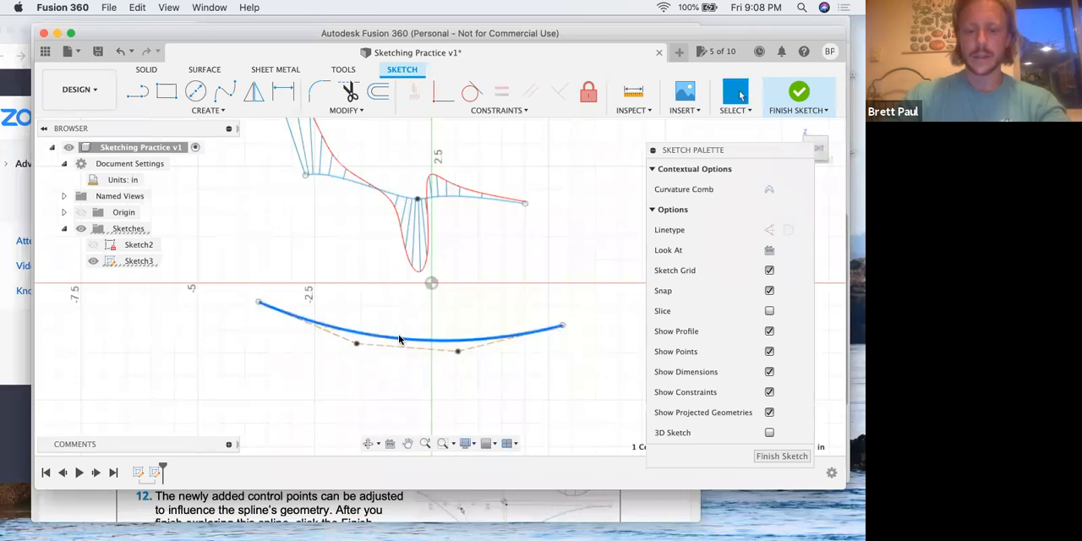
{"action": "right_click", "coordinate": [400, 340]}
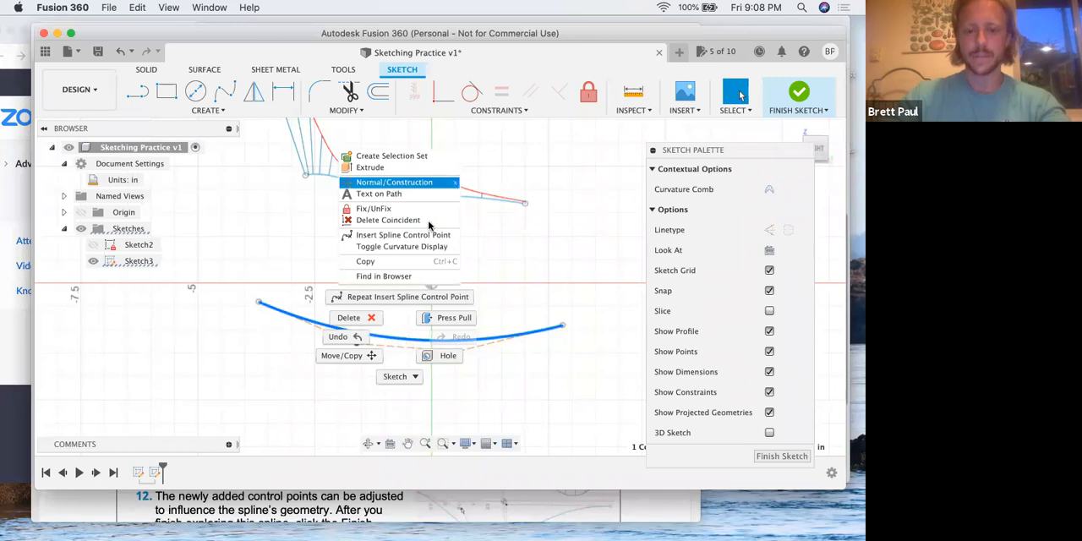
{"action": "left_click", "coordinate": [386, 237]}
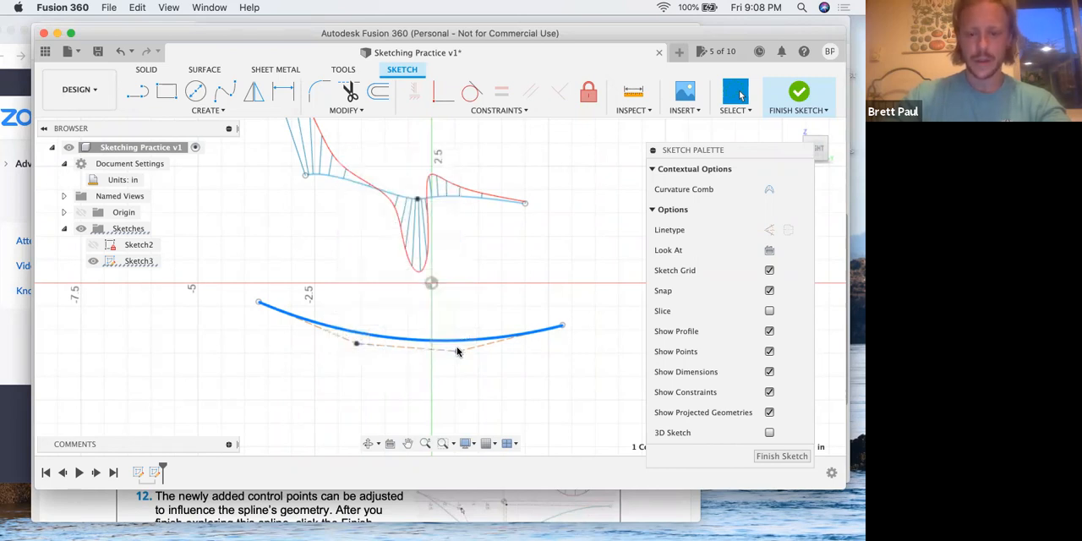
Move the lower spline's left inner control point to about Y -3.259, Z -2.495 in and the right one to about Y 0.603, Z 0.355 in
{"action": "left_click_drag", "start_coordinate": [455, 347], "coordinate": [375, 327]}
{"action": "left_click_drag", "start_coordinate": [323, 378], "coordinate": [276, 400]}
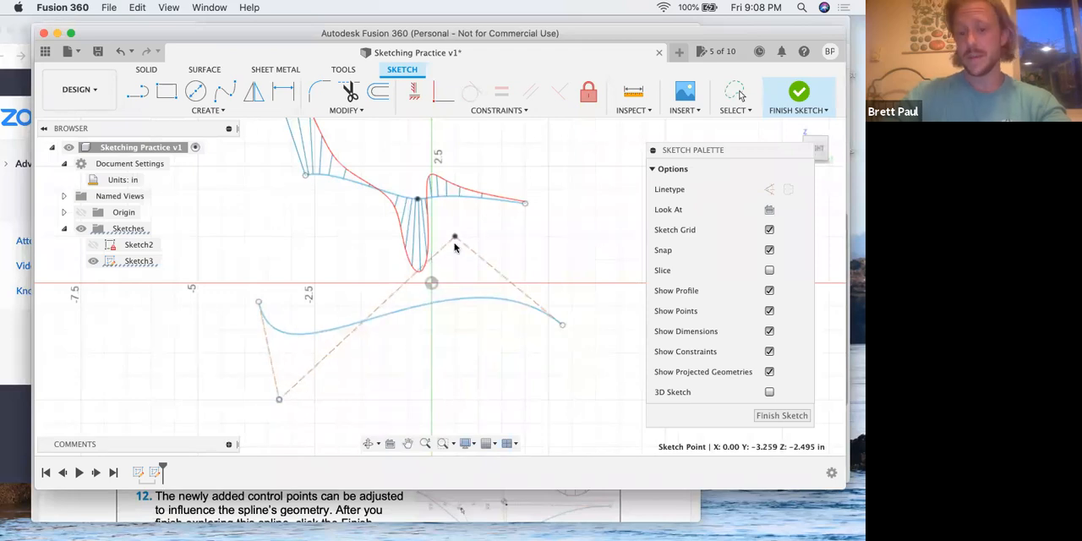
{"action": "left_click_drag", "start_coordinate": [456, 238], "coordinate": [459, 269]}
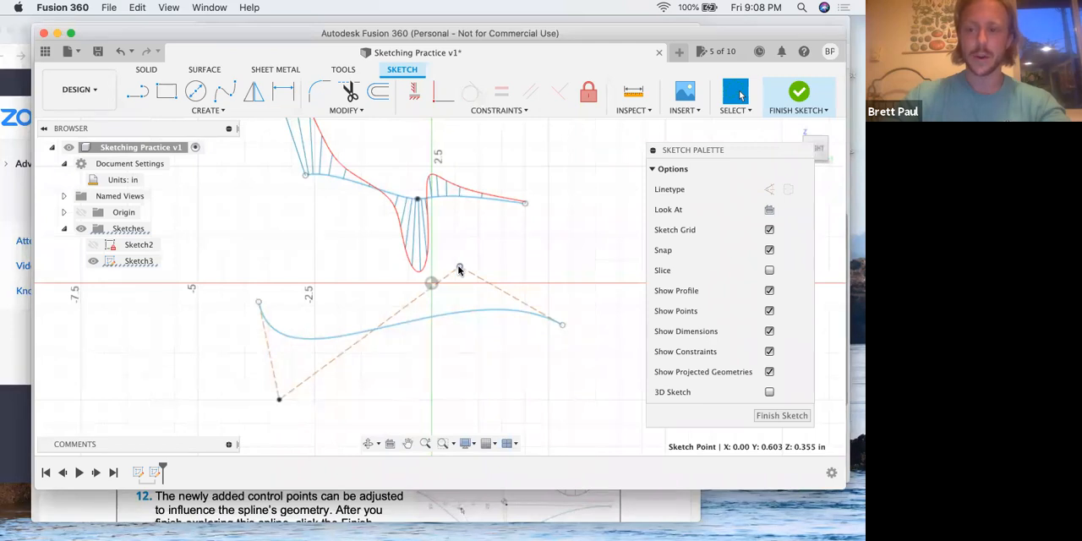
Move the lower spline's left end to Y -5.00, Z -1.00 in, its left control point above the axis and the right one to Y 0.50, Z -3.00
{"action": "left_click_drag", "start_coordinate": [471, 362], "coordinate": [477, 409]}
{"action": "left_click_drag", "start_coordinate": [279, 401], "coordinate": [315, 213]}
{"action": "left_click_drag", "start_coordinate": [256, 306], "coordinate": [198, 329]}
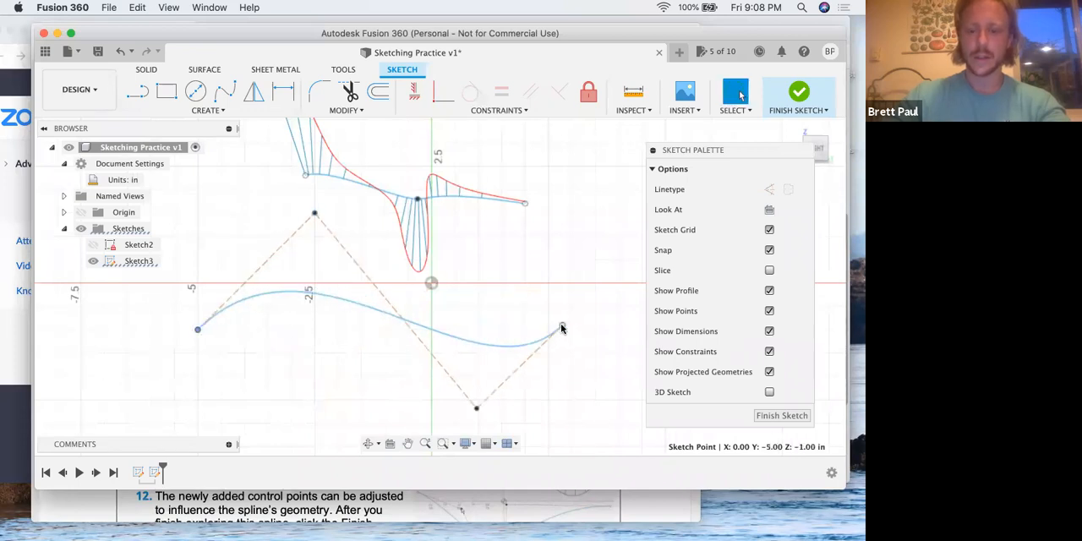
{"action": "mouse_move", "coordinate": [558, 322]}
{"action": "left_mouse_down"}
{"action": "mouse_move", "coordinate": [561, 308]}
{"action": "mouse_move", "coordinate": [568, 314]}
{"action": "left_mouse_up"}
{"action": "left_click_drag", "start_coordinate": [478, 410], "coordinate": [455, 423]}
Raise the upper spline's middle fit point to slightly above the 2.5 in grid line
{"action": "scroll", "coordinate": [362, 211], "scroll_direction": "down", "scroll_amount": 1}
{"action": "scroll", "coordinate": [367, 252], "scroll_direction": "up", "scroll_amount": 1}
{"action": "mouse_move", "coordinate": [367, 254]}
{"action": "middle_mouse_down"}
{"action": "mouse_move", "coordinate": [367, 319]}
{"action": "mouse_move", "coordinate": [372, 268]}
{"action": "mouse_move", "coordinate": [371, 291]}
{"action": "middle_mouse_up"}
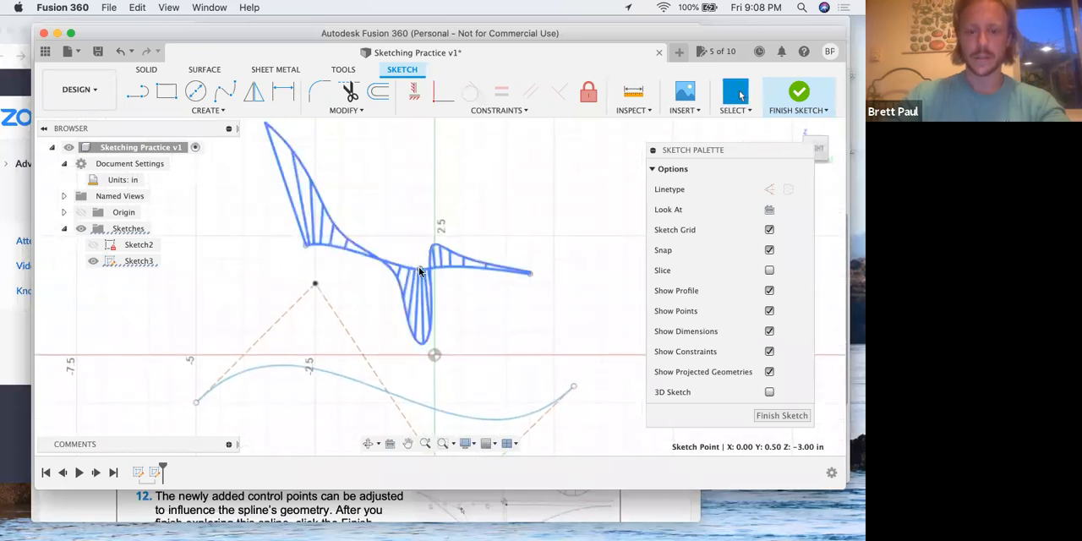
{"action": "left_click_drag", "start_coordinate": [418, 226], "coordinate": [418, 215]}
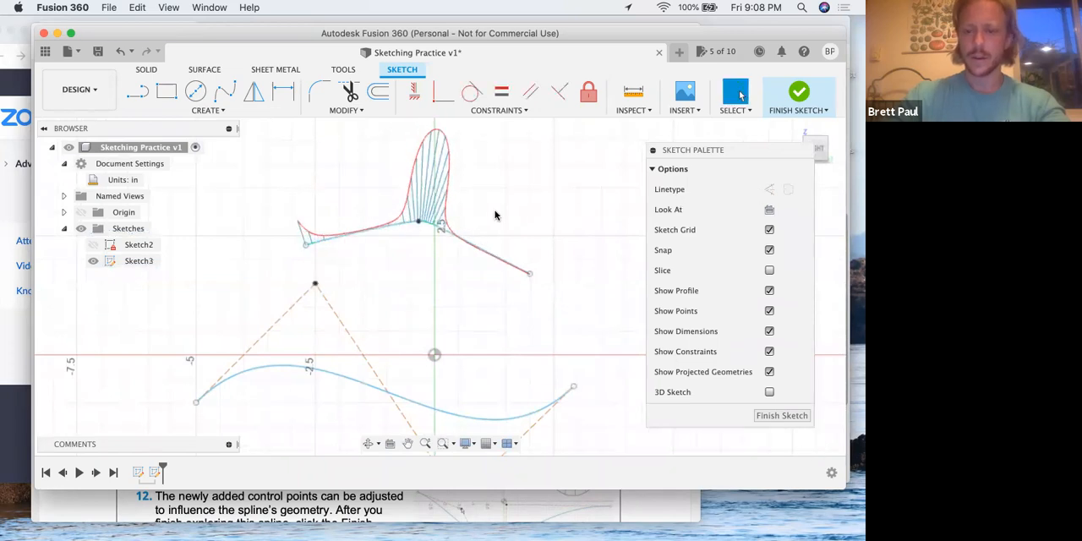
Turn off the upper spline's curvature comb and tilt its left end handle down to about Y -3.199, Z 1.841 in
{"action": "left_click", "coordinate": [435, 227]}
{"action": "left_click", "coordinate": [768, 189]}
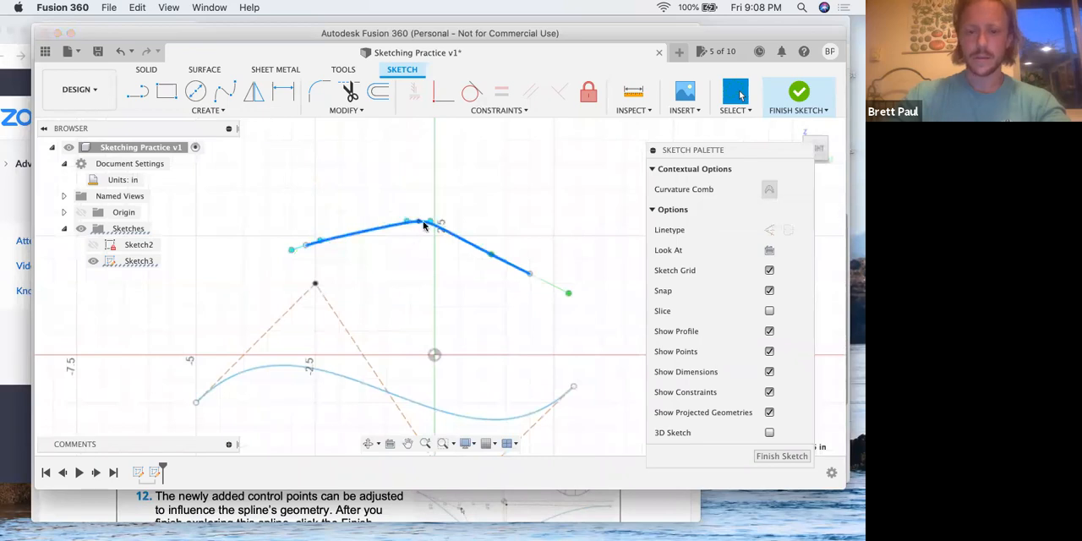
{"action": "left_click_drag", "start_coordinate": [292, 251], "coordinate": [281, 269]}
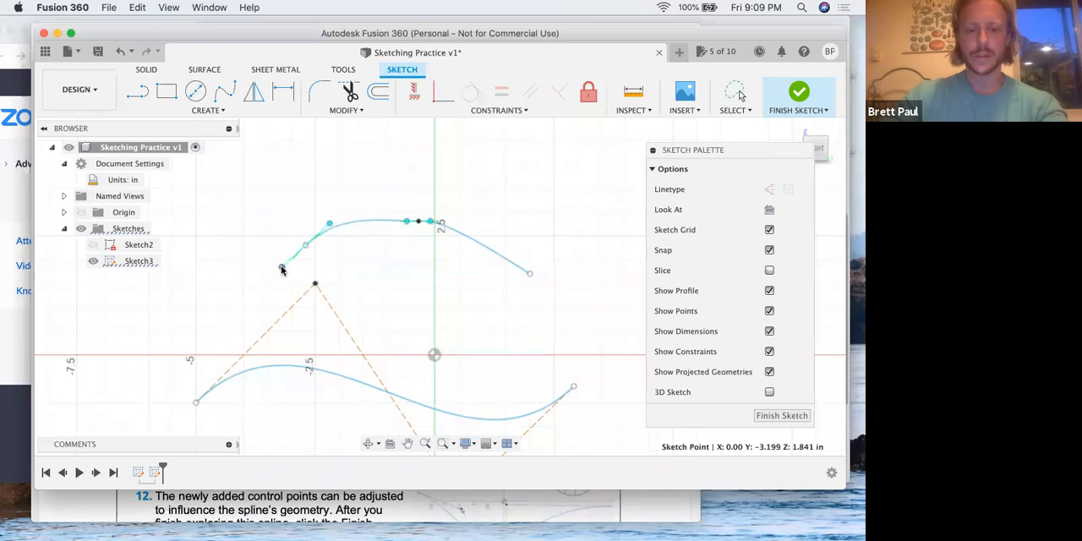
Lower the upper spline's middle fit point well below the 2.5 in grid line and raise its right end slightly above that line
{"action": "left_click", "coordinate": [420, 222]}
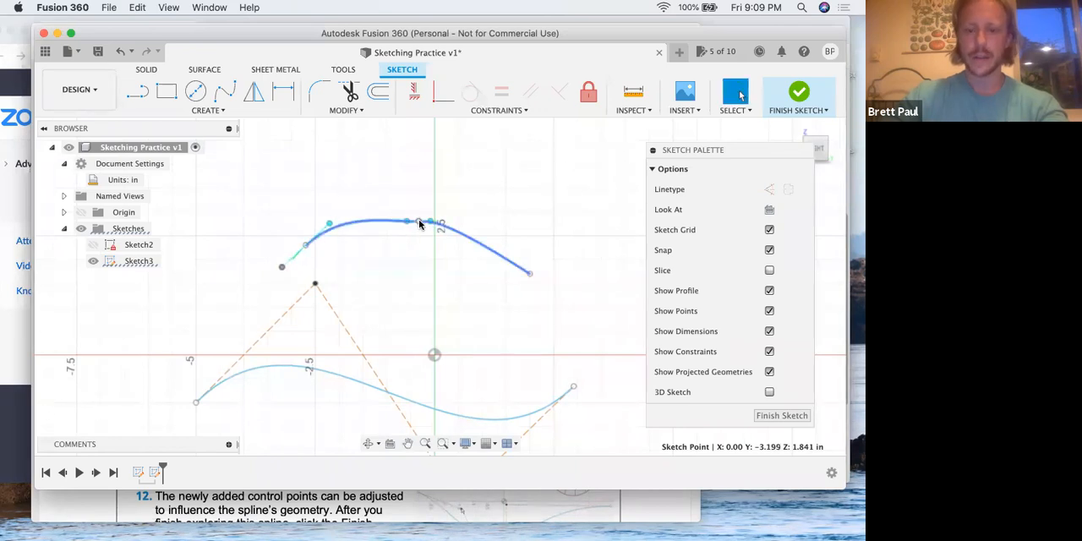
{"action": "left_click_drag", "start_coordinate": [418, 221], "coordinate": [412, 247]}
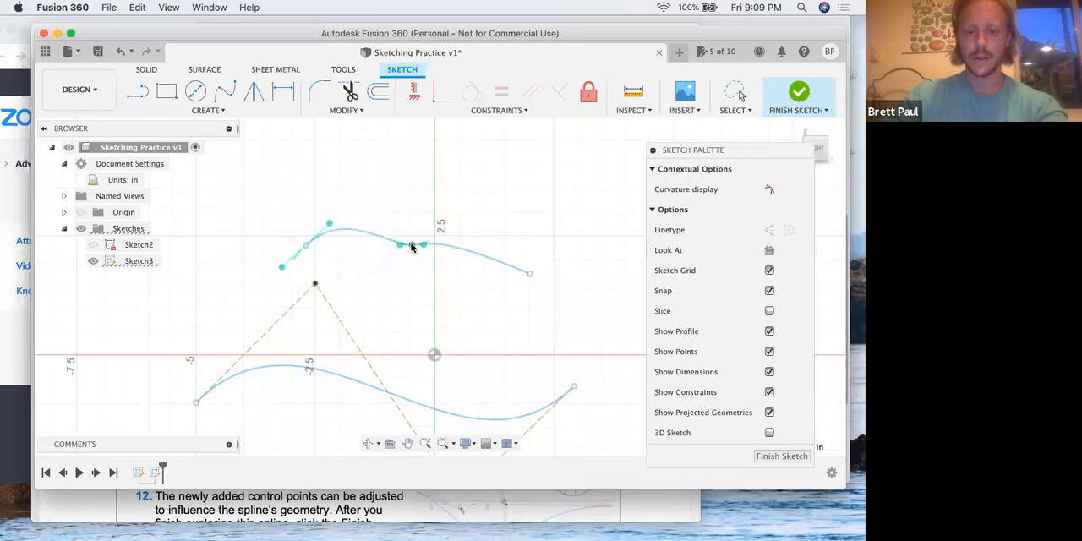
{"action": "left_click", "coordinate": [409, 246]}
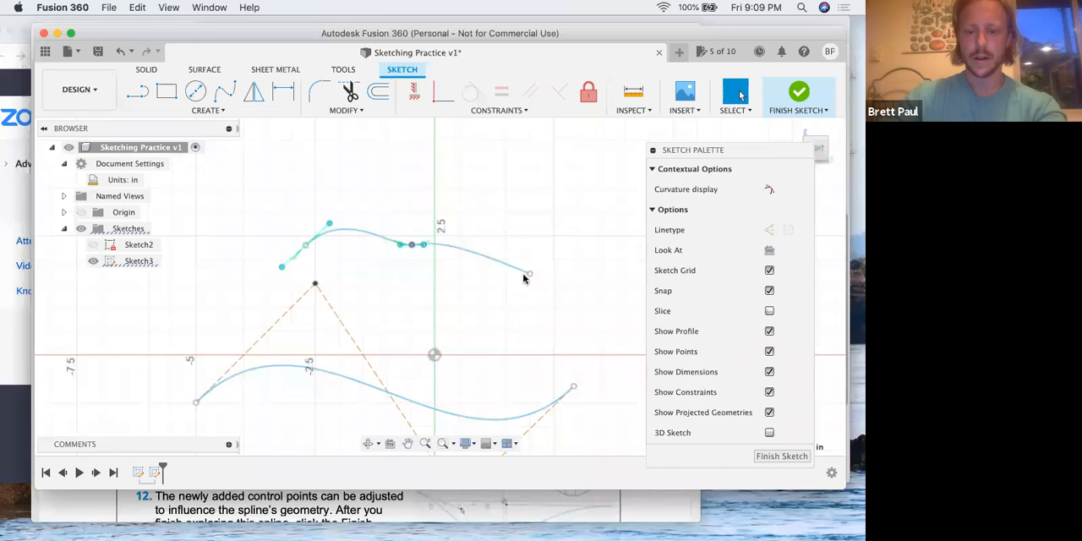
{"action": "left_click_drag", "start_coordinate": [529, 274], "coordinate": [538, 228]}
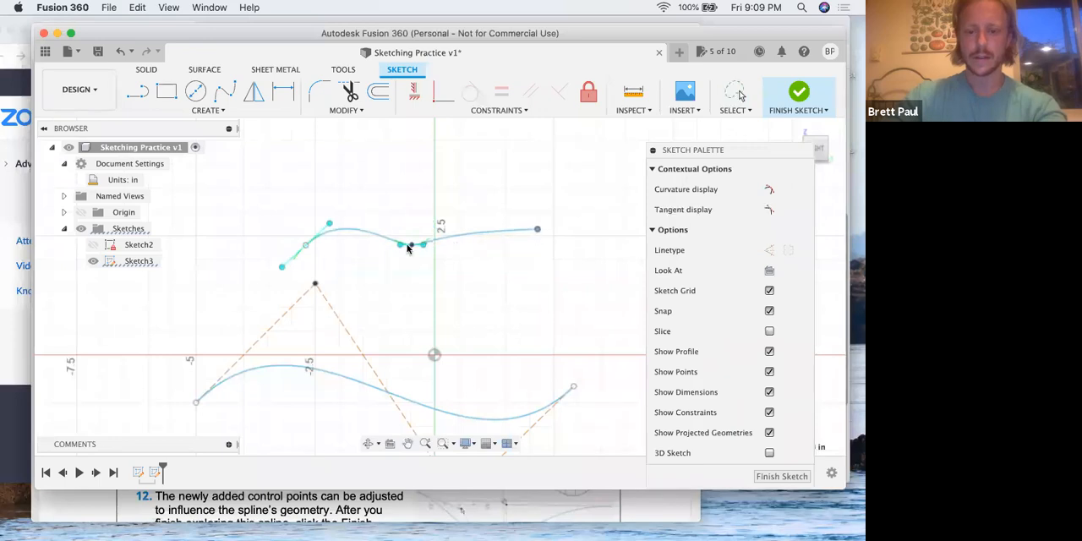
{"action": "left_click_drag", "start_coordinate": [411, 245], "coordinate": [411, 271]}
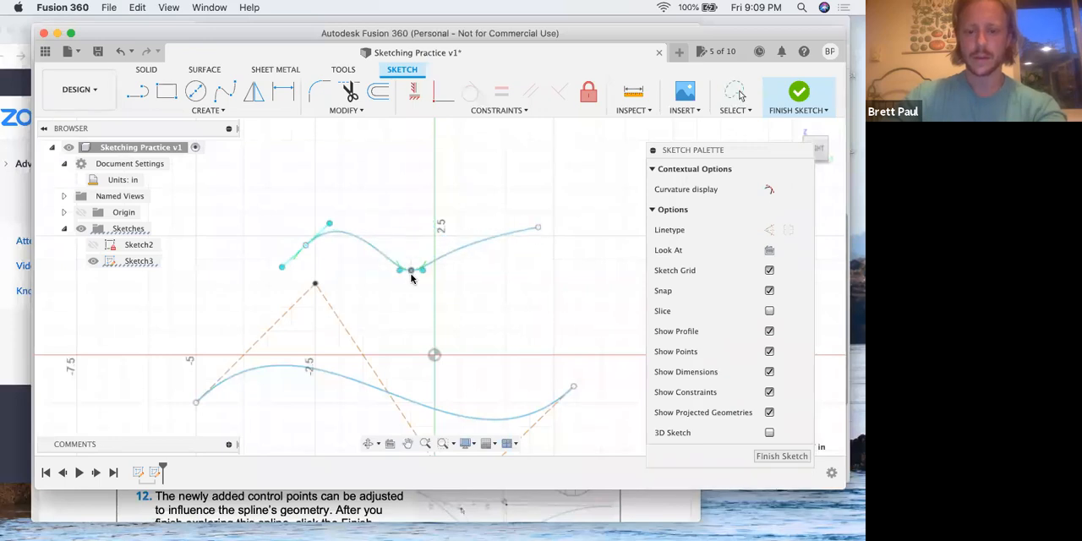
Move the upper spline's left end handle to about Y -2.164, Z 2.748 in and the middle point's left handle to about Y -0.732, Z 1.983
{"action": "left_click", "coordinate": [327, 229]}
{"action": "mouse_move", "coordinate": [331, 224]}
{"action": "left_mouse_down"}
{"action": "mouse_move", "coordinate": [339, 230]}
{"action": "mouse_move", "coordinate": [332, 224]}
{"action": "left_mouse_up"}
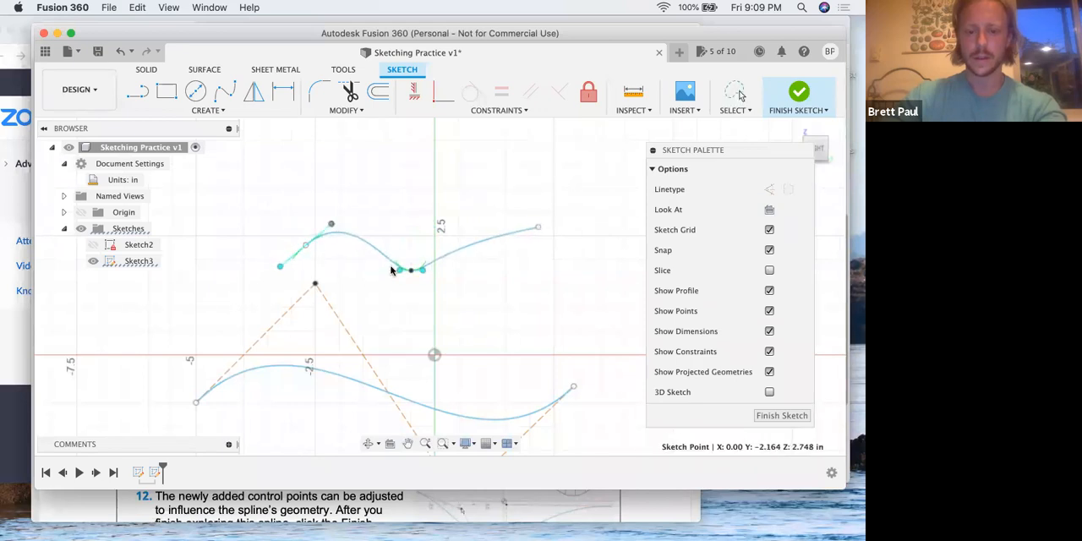
{"action": "left_click", "coordinate": [423, 271]}
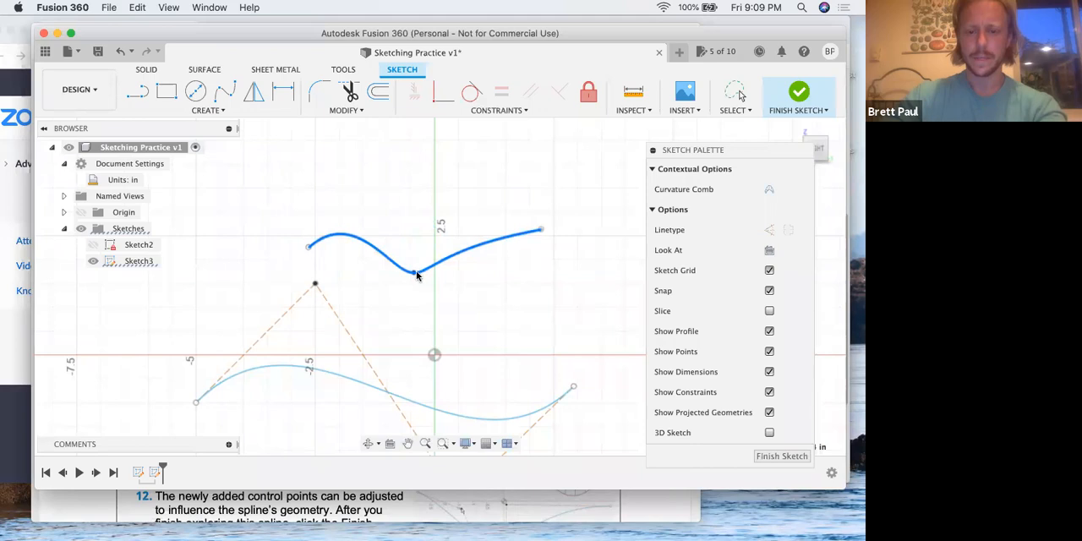
{"action": "left_click", "coordinate": [414, 273]}
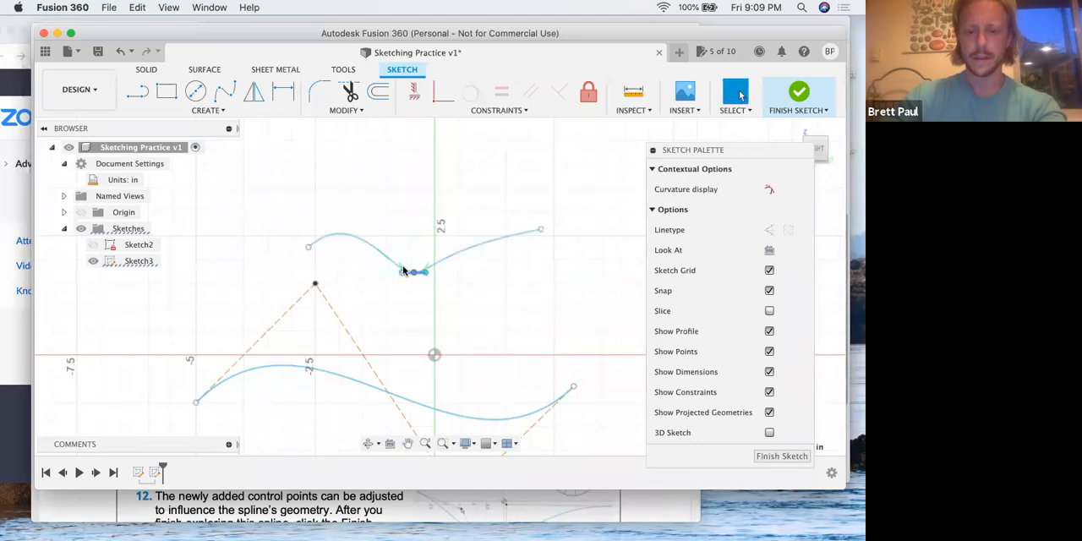
{"action": "mouse_move", "coordinate": [404, 276]}
{"action": "left_mouse_down"}
{"action": "mouse_move", "coordinate": [408, 288]}
{"action": "mouse_move", "coordinate": [400, 267]}
{"action": "left_mouse_up"}
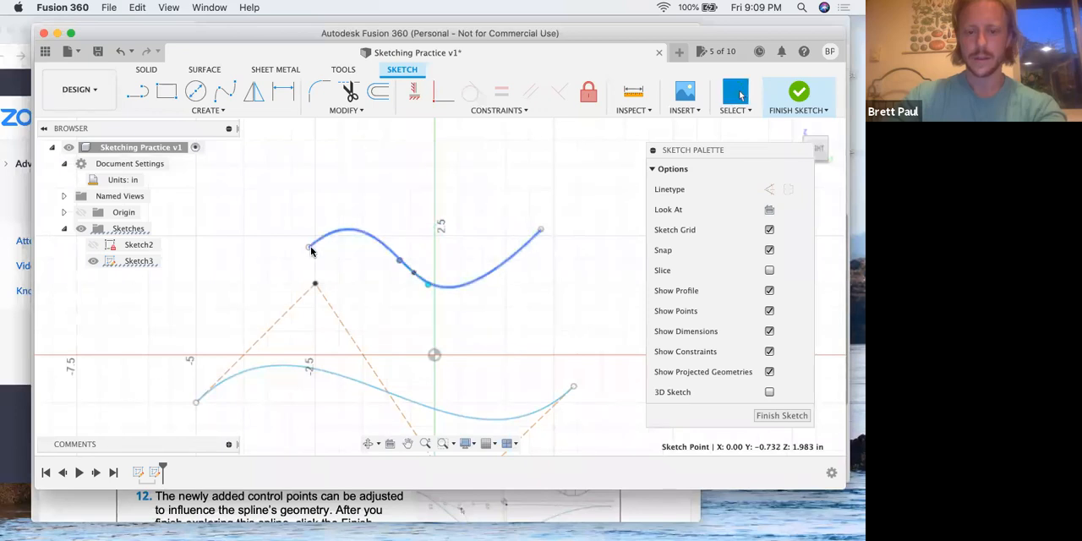
Move the upper spline's left end farther from the vertical axis and set its outer handle to about Y -4.177, Z 1.855 in
{"action": "left_click", "coordinate": [309, 248]}
{"action": "left_click_drag", "start_coordinate": [284, 251], "coordinate": [256, 253]}
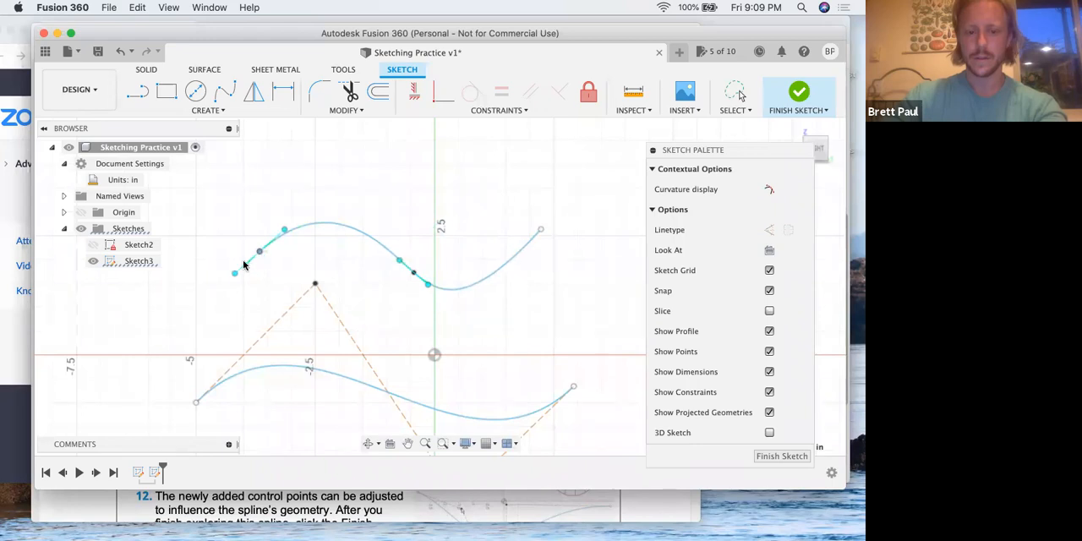
{"action": "left_click", "coordinate": [235, 269]}
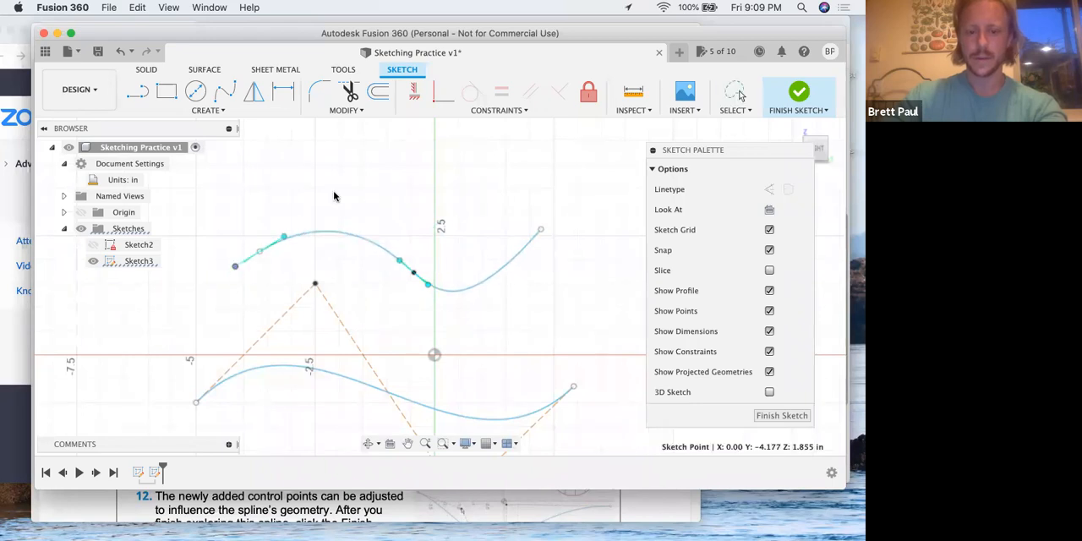
{"action": "left_click", "coordinate": [572, 192]}
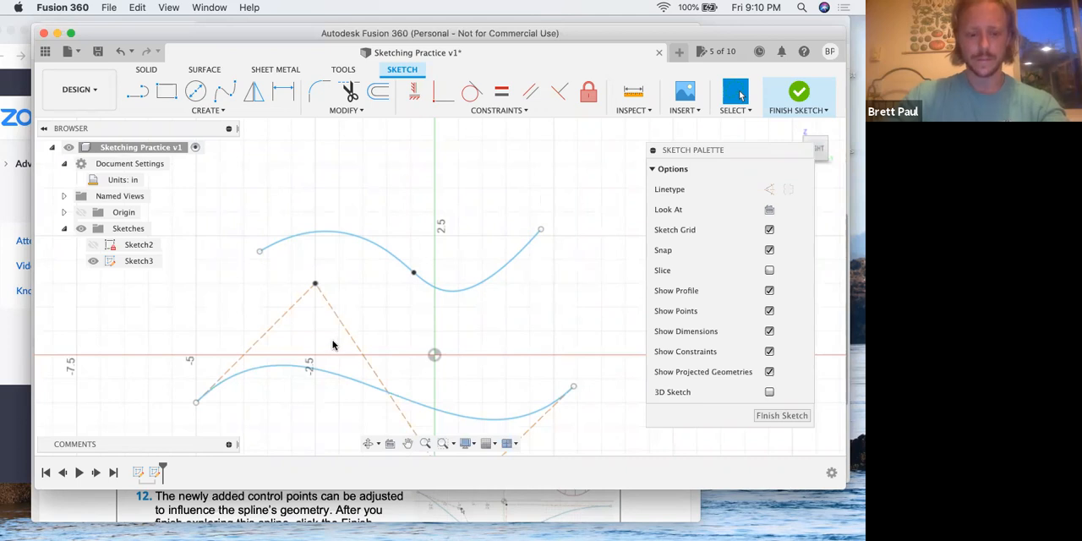
Read step 12 in the Sketching Splines and Slots PDF, switch back to Fusion 360 and finish the spline sketch
{"action": "key", "text": "ctrl+Up"}
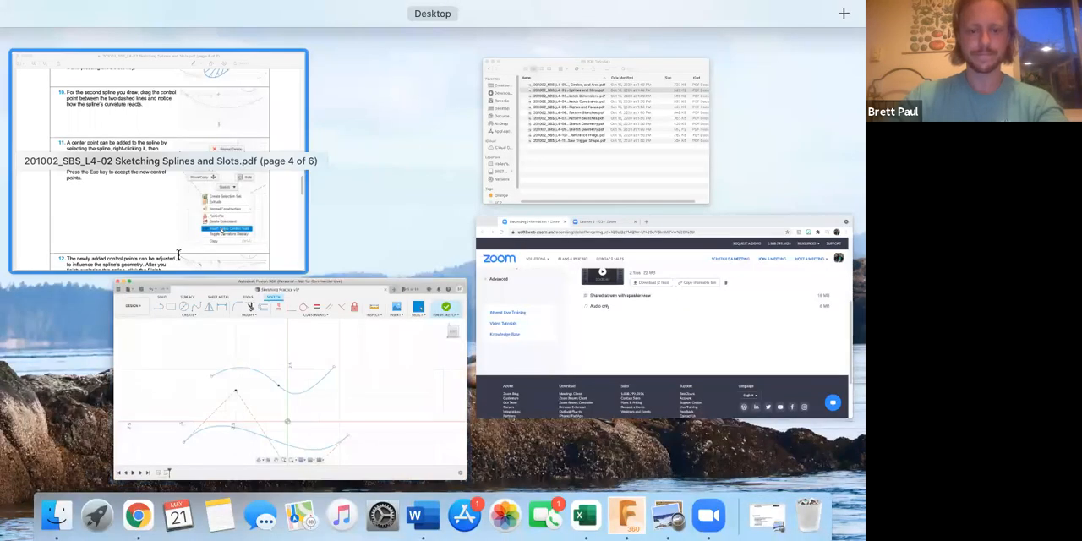
{"action": "left_click", "coordinate": [225, 230]}
{"action": "scroll", "coordinate": [180, 252], "scroll_direction": "down", "scroll_amount": 5}
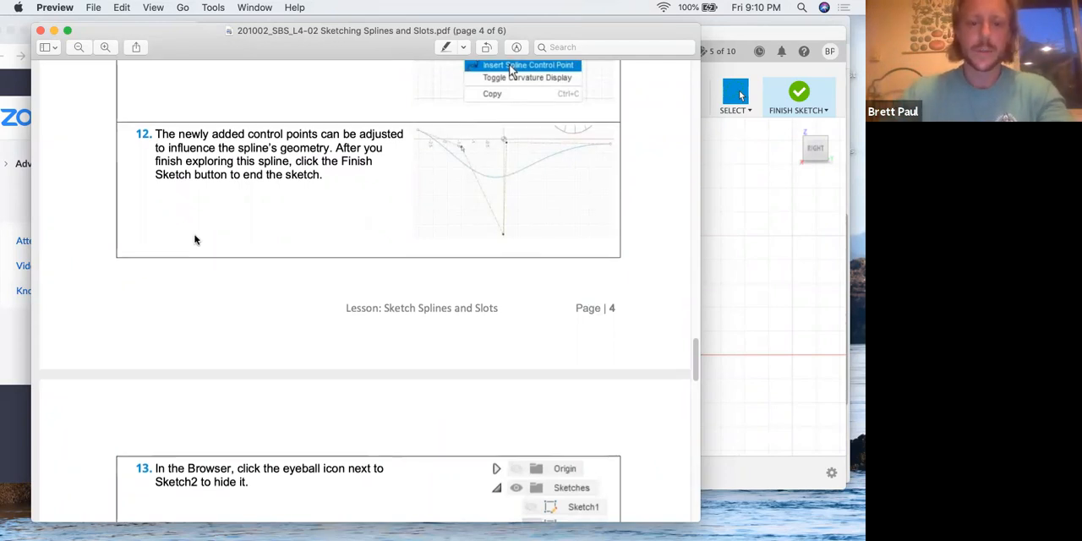
{"action": "scroll", "coordinate": [194, 240], "scroll_direction": "down", "scroll_amount": 1}
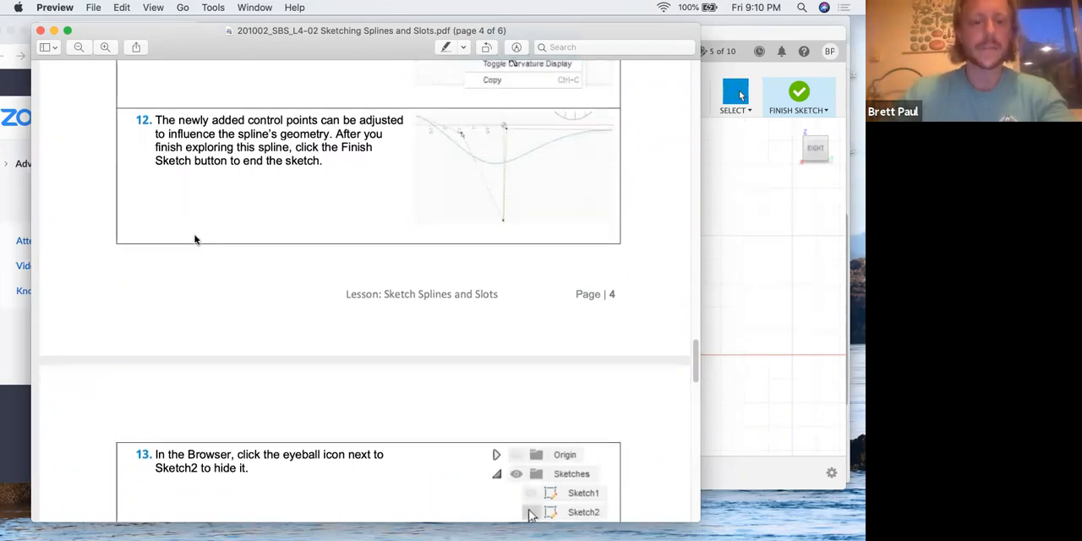
{"action": "left_click", "coordinate": [723, 88]}
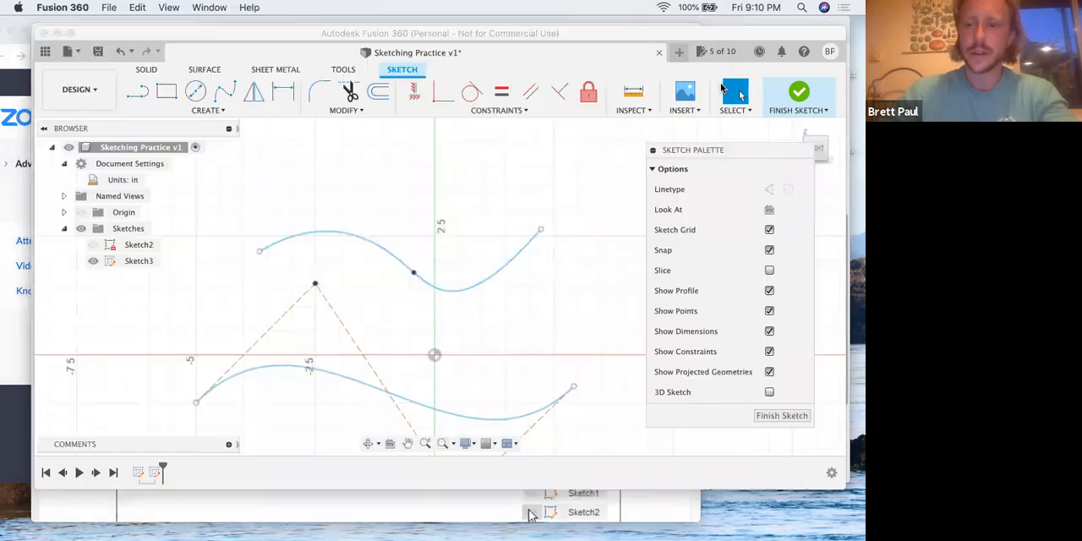
{"action": "mouse_move", "coordinate": [729, 38]}
{"action": "left_mouse_down"}
{"action": "mouse_move", "coordinate": [603, 28]}
{"action": "mouse_move", "coordinate": [772, 29]}
{"action": "left_mouse_up"}
{"action": "left_click", "coordinate": [680, 85]}
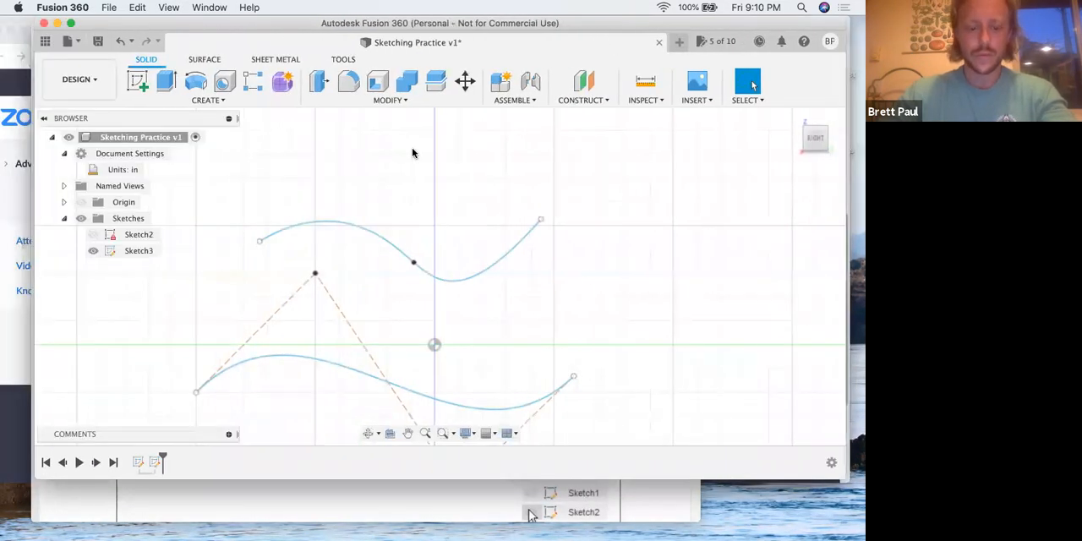
Check steps 13 and 14 in the PDF, return to Fusion 360 and hide Sketch3
{"action": "key", "text": "ctrl+Up"}
{"action": "left_click", "coordinate": [293, 254]}
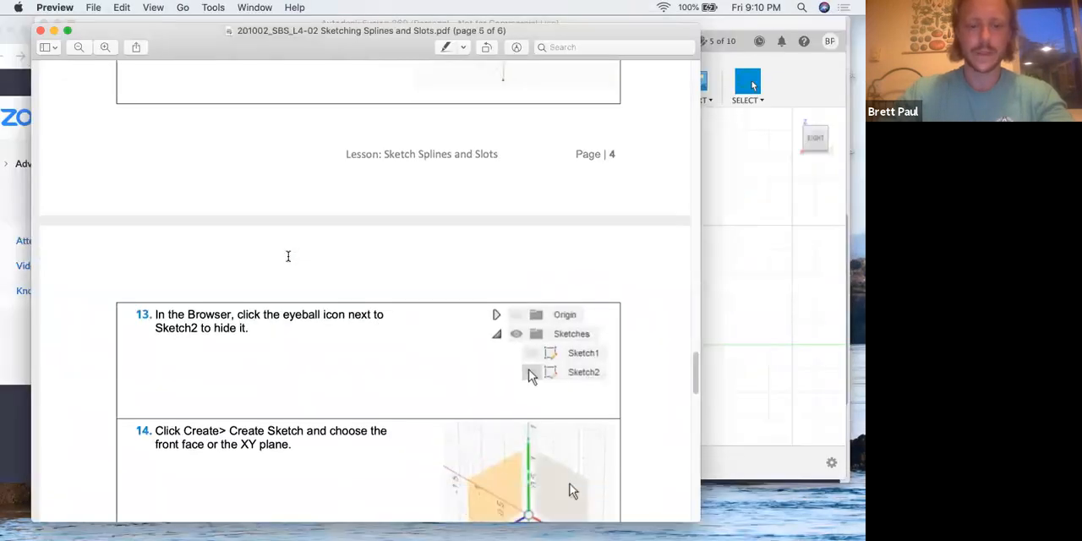
{"action": "scroll", "coordinate": [287, 257], "scroll_direction": "down", "scroll_amount": 2}
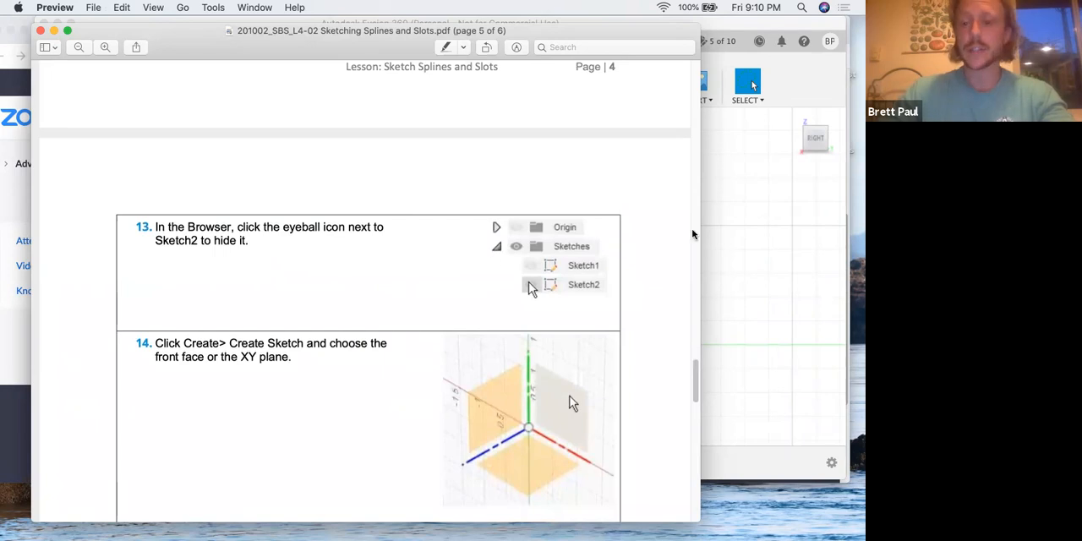
{"action": "left_click", "coordinate": [729, 235]}
{"action": "left_click", "coordinate": [93, 250]}
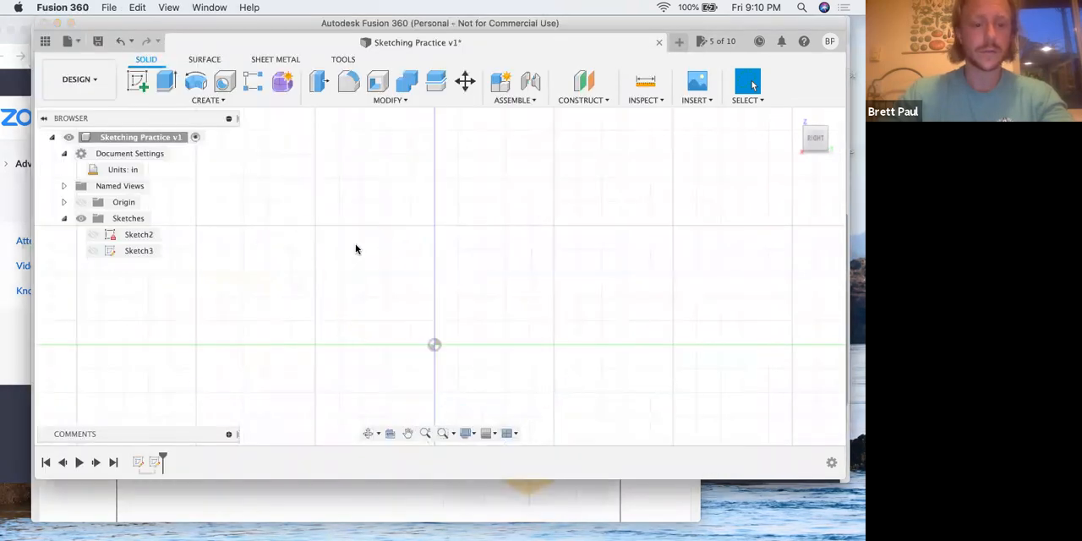
Review step 14 in the PDF and create a new sketch on the XY plane in Fusion 360
{"action": "key", "text": "ctrl+Up"}
{"action": "left_click", "coordinate": [226, 213]}
{"action": "scroll", "coordinate": [337, 287], "scroll_direction": "down", "scroll_amount": 5}
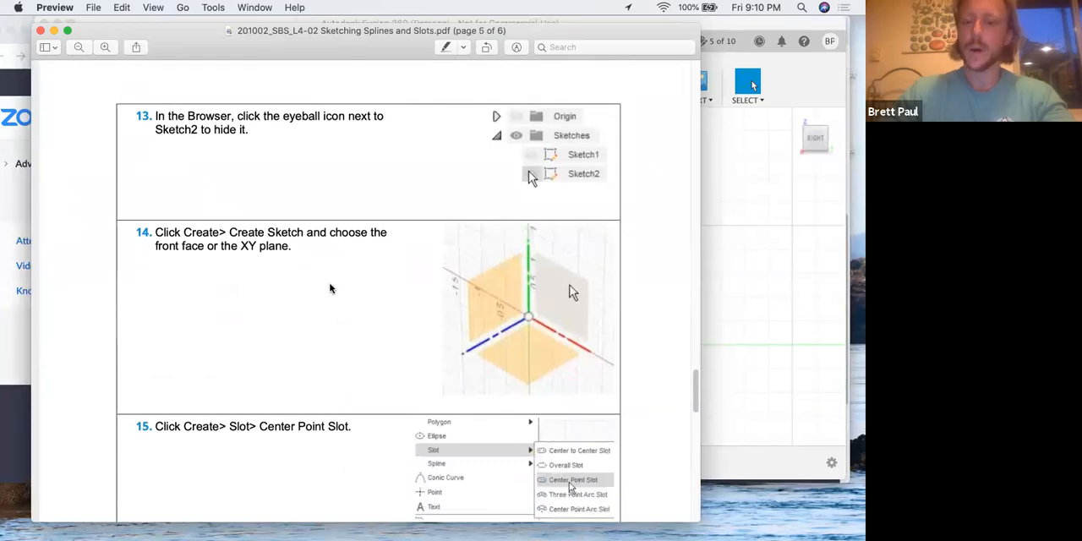
{"action": "key", "text": "ctrl+Up"}
{"action": "left_click", "coordinate": [315, 278]}
{"action": "left_click", "coordinate": [135, 80]}
{"action": "left_click_drag", "start_coordinate": [502, 31], "coordinate": [366, 31]}
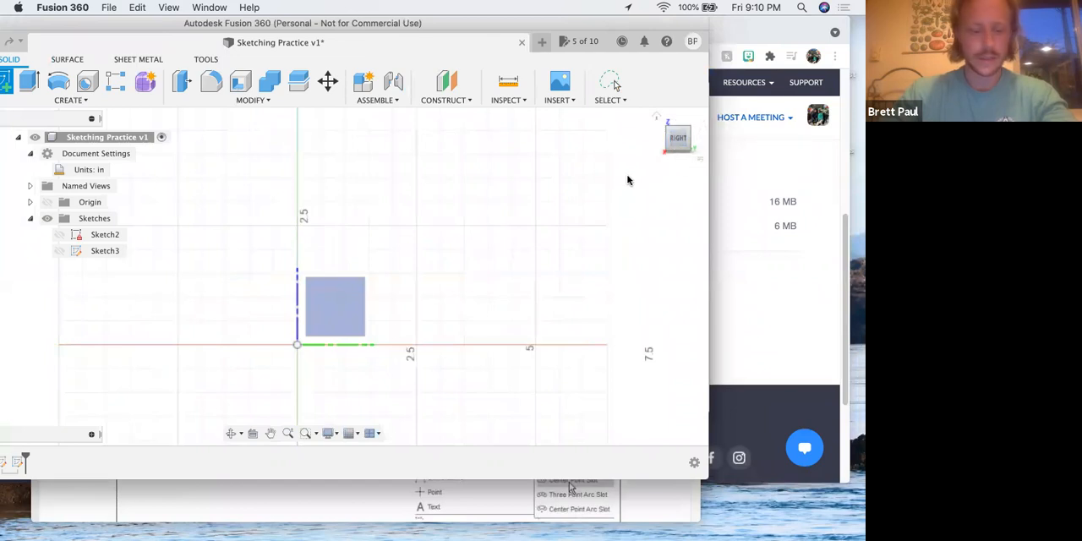
{"action": "middle_click_drag", "start_coordinate": [604, 212], "coordinate": [604, 130], "text": "shift"}
{"action": "left_click", "coordinate": [348, 295]}
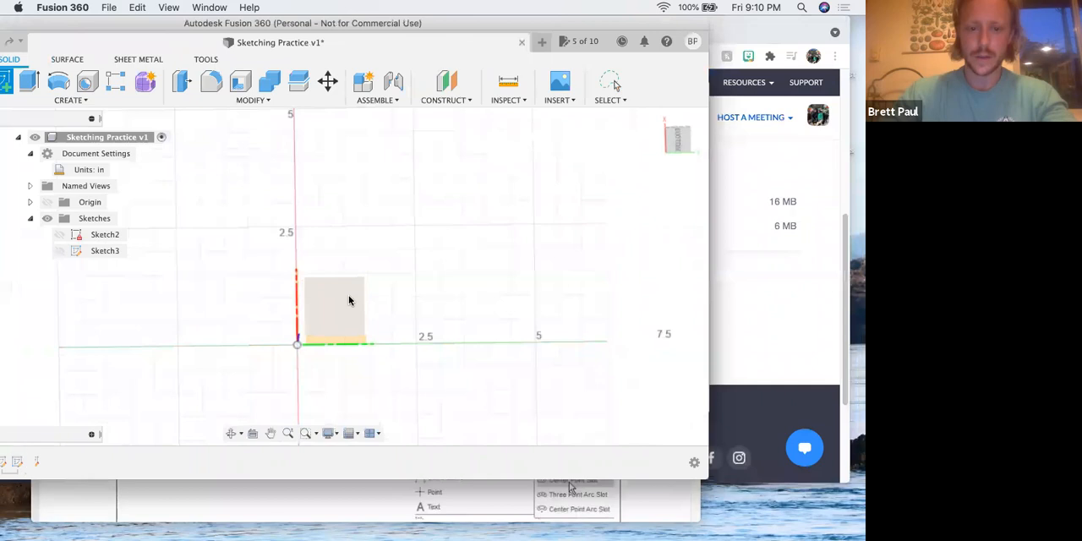
{"action": "middle_click_drag", "start_coordinate": [397, 310], "coordinate": [533, 367]}
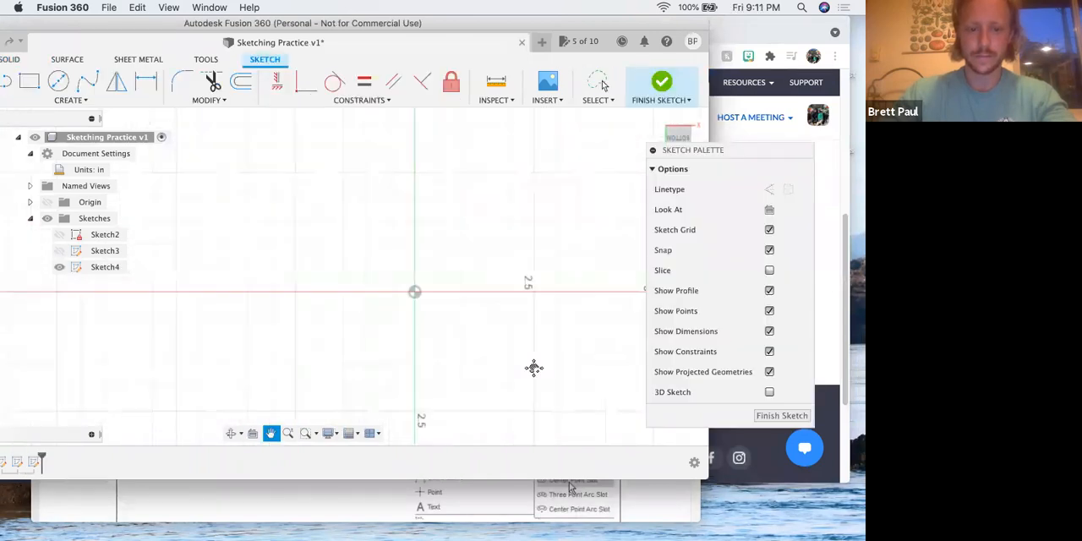
Read steps 15 and 16 in the PDF and start a Center Point Slot in Fusion 360's new sketch
{"action": "key", "text": "ctrl+Up"}
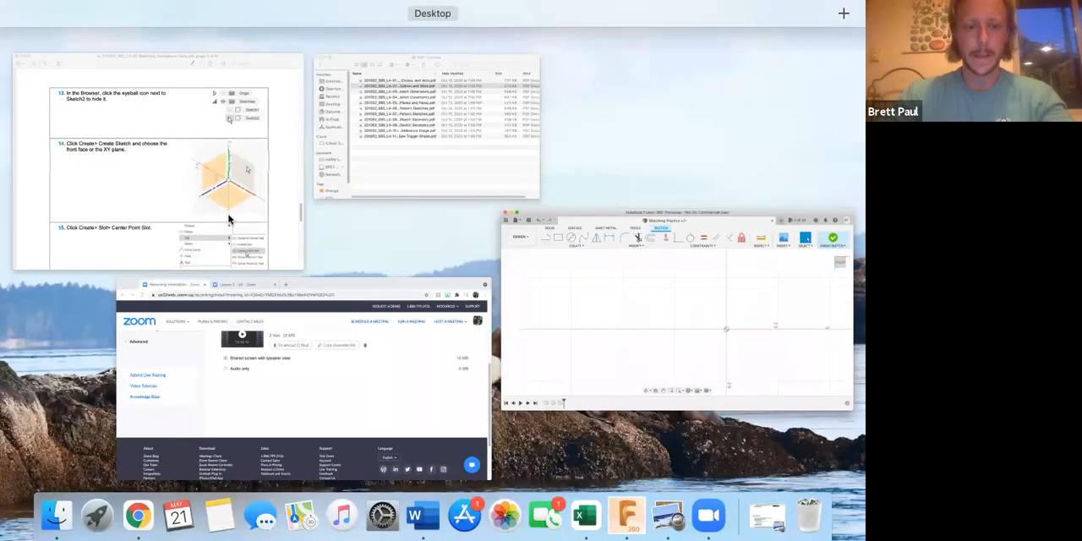
{"action": "left_click", "coordinate": [230, 218]}
{"action": "scroll", "coordinate": [288, 296], "scroll_direction": "down", "scroll_amount": 5}
{"action": "scroll", "coordinate": [285, 302], "scroll_direction": "down", "scroll_amount": 2}
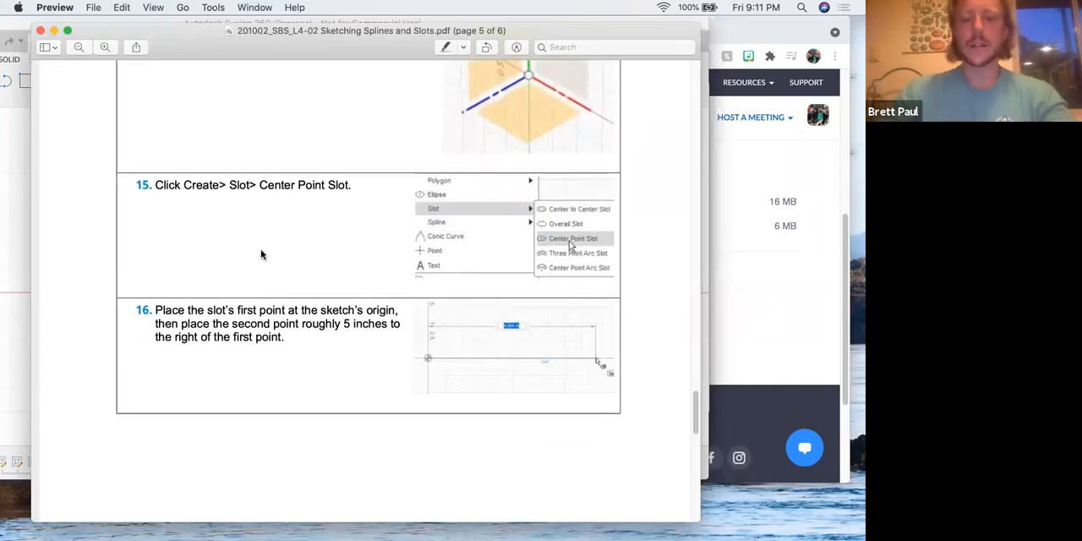
{"action": "left_click", "coordinate": [468, 22]}
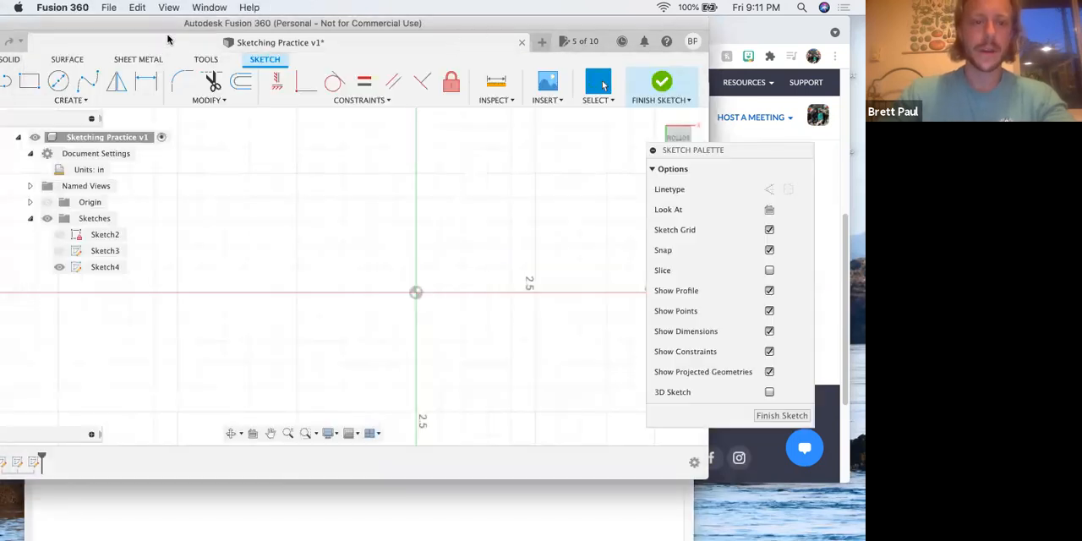
{"action": "left_click_drag", "start_coordinate": [168, 24], "coordinate": [327, 25]}
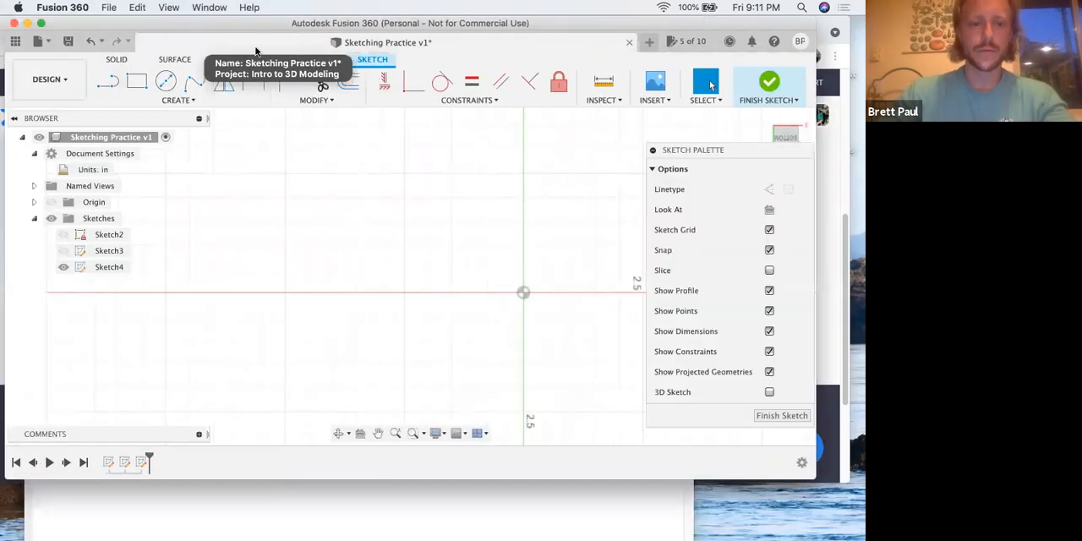
{"action": "left_click", "coordinate": [179, 100]}
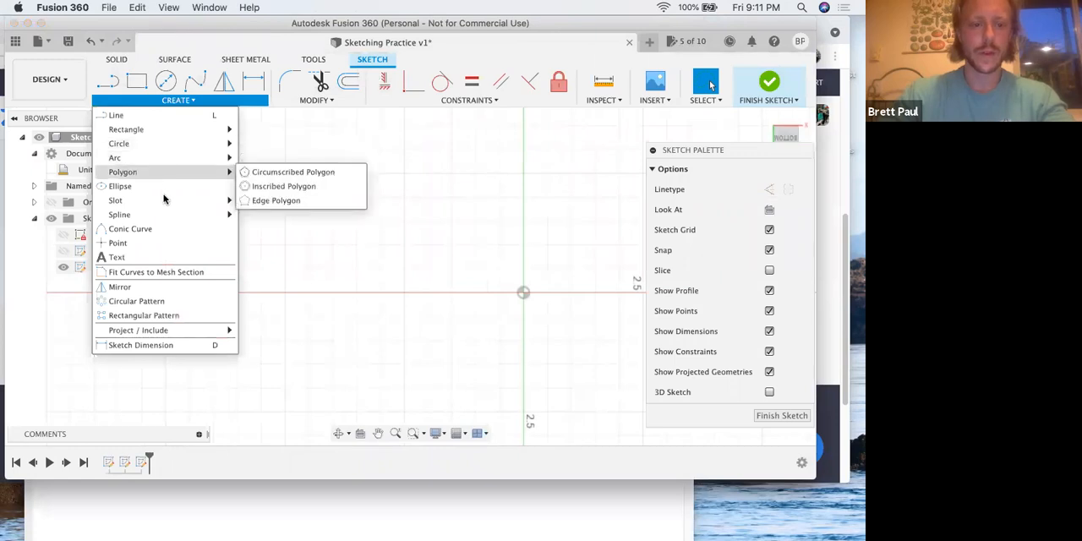
{"action": "mouse_move", "coordinate": [165, 200]}
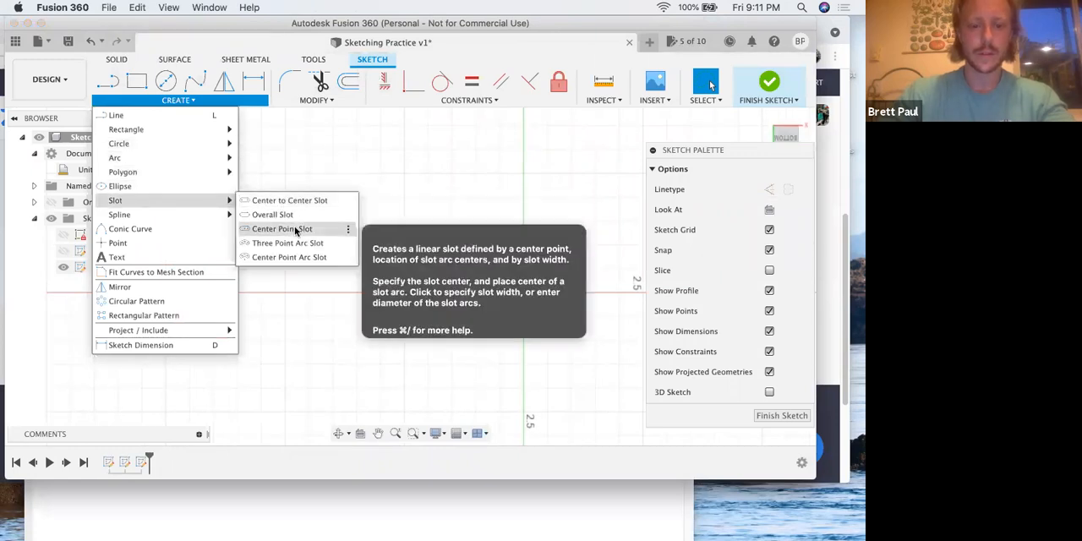
{"action": "left_click", "coordinate": [288, 229]}
{"action": "scroll", "coordinate": [283, 217], "scroll_direction": "right", "scroll_amount": 5}
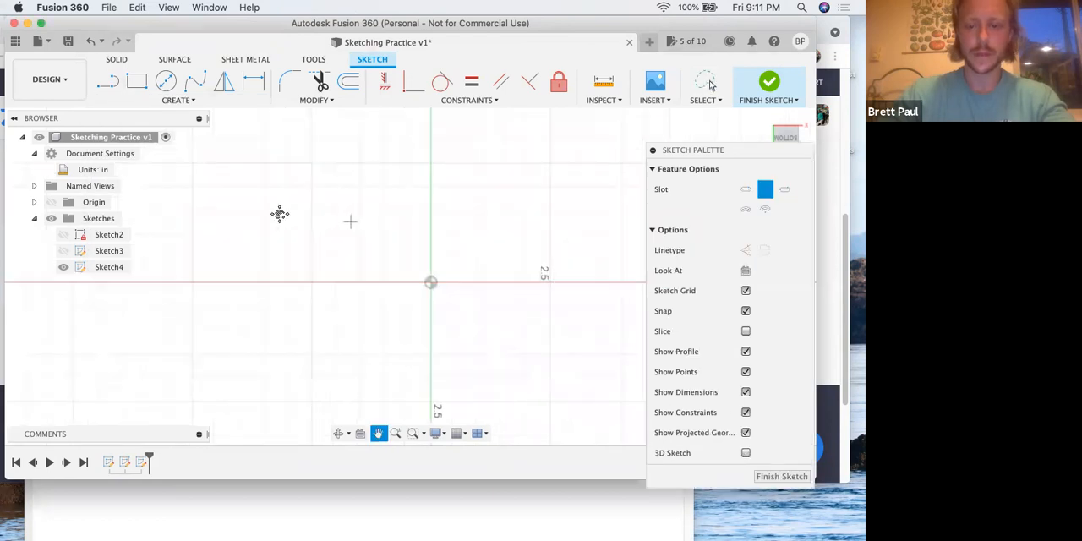
Look through the available slot types, including the description of the Three Point Arc Slot
{"action": "left_click", "coordinate": [187, 102]}
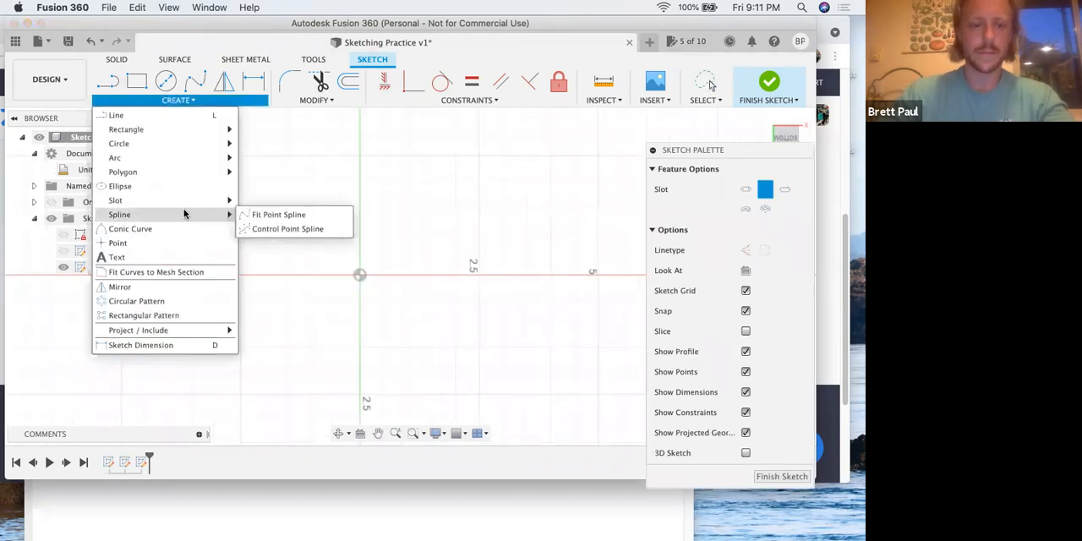
{"action": "mouse_move", "coordinate": [185, 205]}
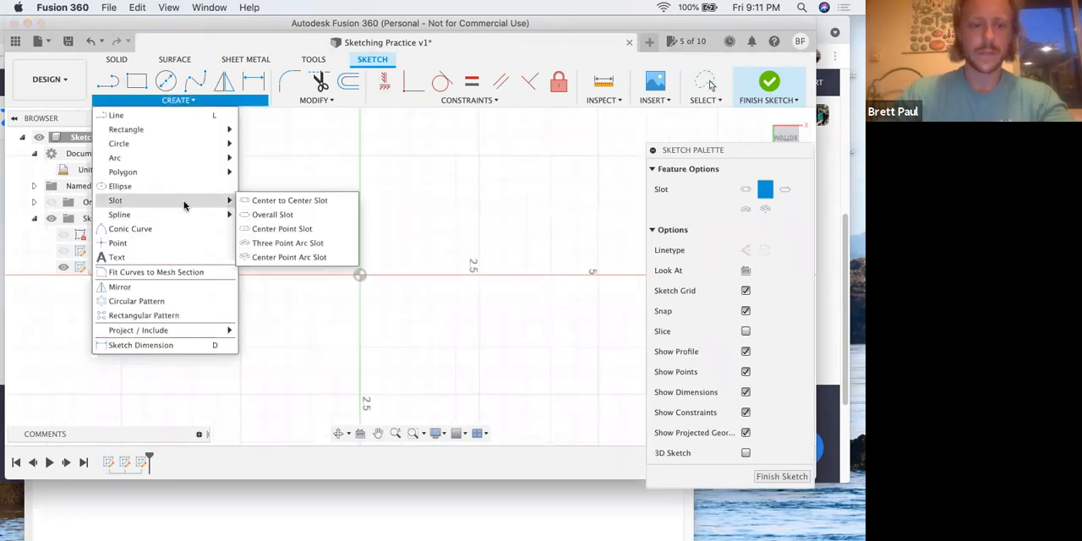
{"action": "left_click", "coordinate": [272, 242]}
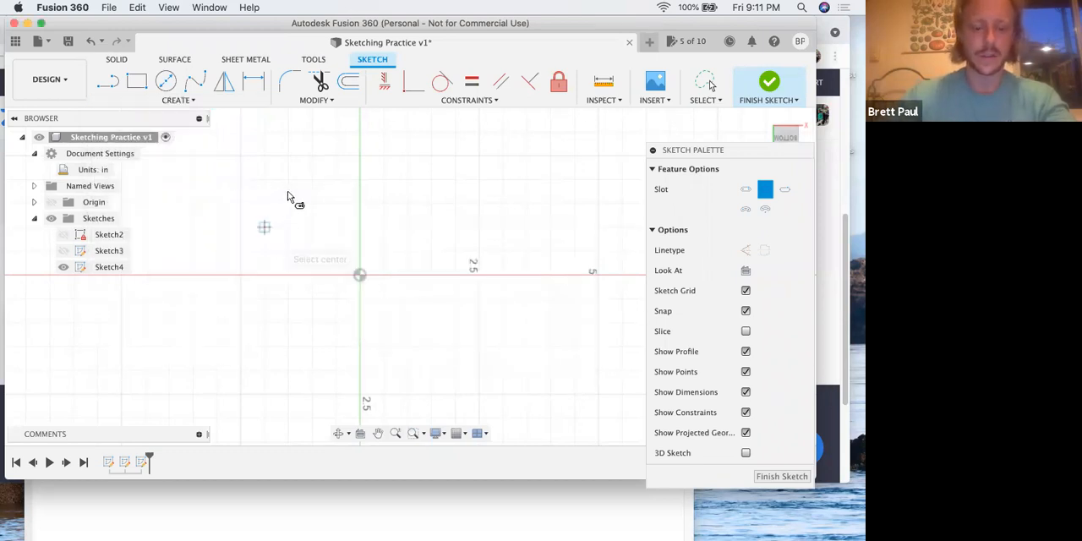
Reread step 16 in the PDF on placing the slot's first two points and return to Fusion 360
{"action": "key", "text": "ctrl+Up"}
{"action": "left_click", "coordinate": [225, 213]}
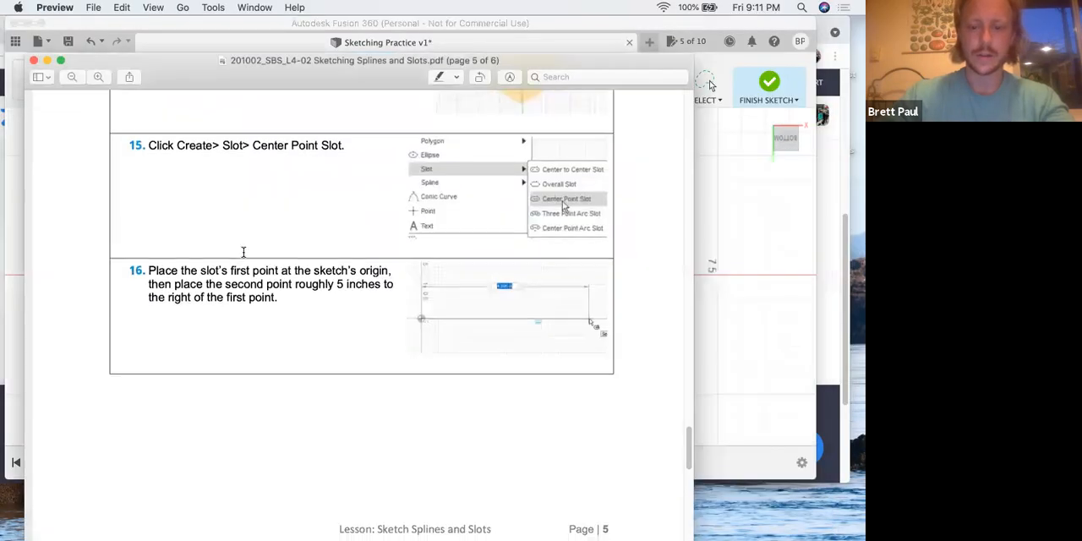
{"action": "scroll", "coordinate": [243, 252], "scroll_direction": "down", "scroll_amount": 2}
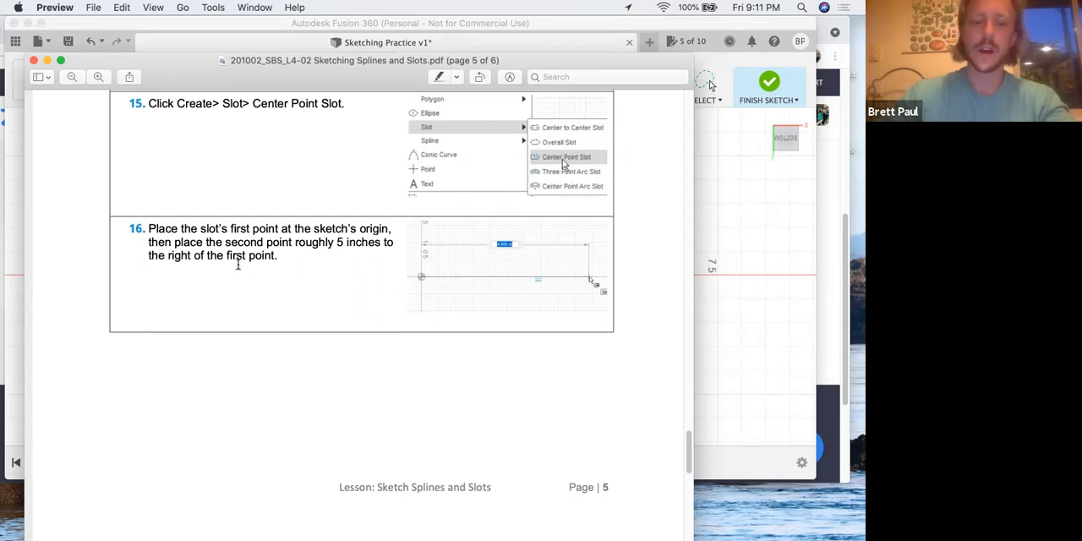
{"action": "key", "text": "ctrl+Up"}
{"action": "left_click", "coordinate": [355, 293]}
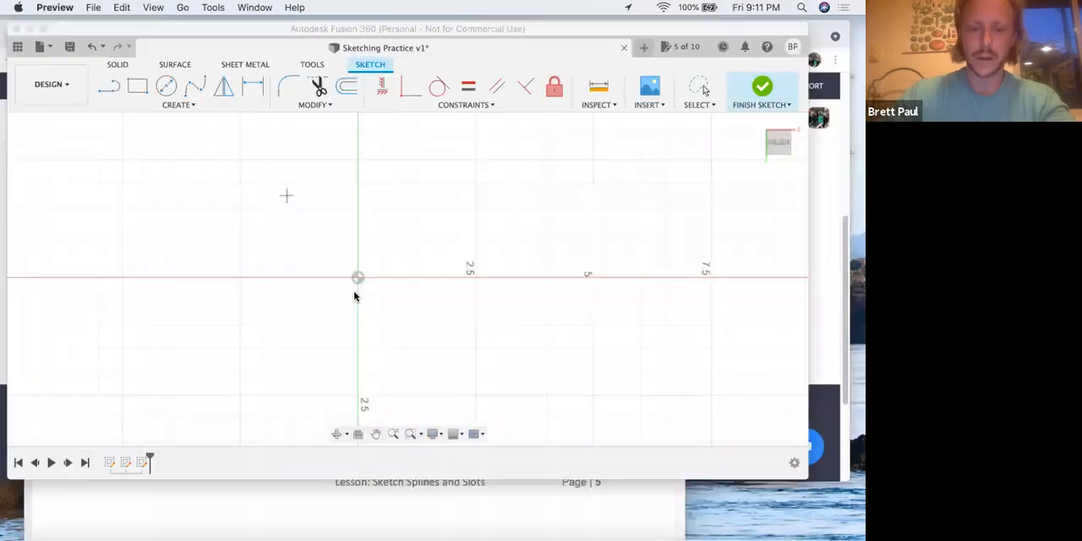
Place the slot's center at the sketch origin and its second point 5 in away along the horizontal axis
{"action": "left_click", "coordinate": [359, 275]}
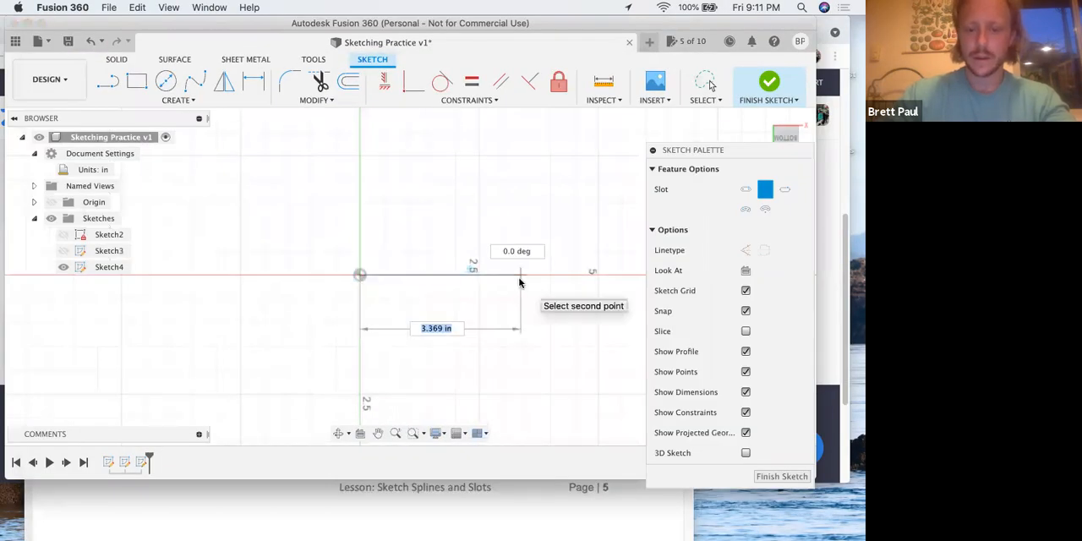
{"action": "type", "text": "5"}
{"action": "key", "text": "Tab"}
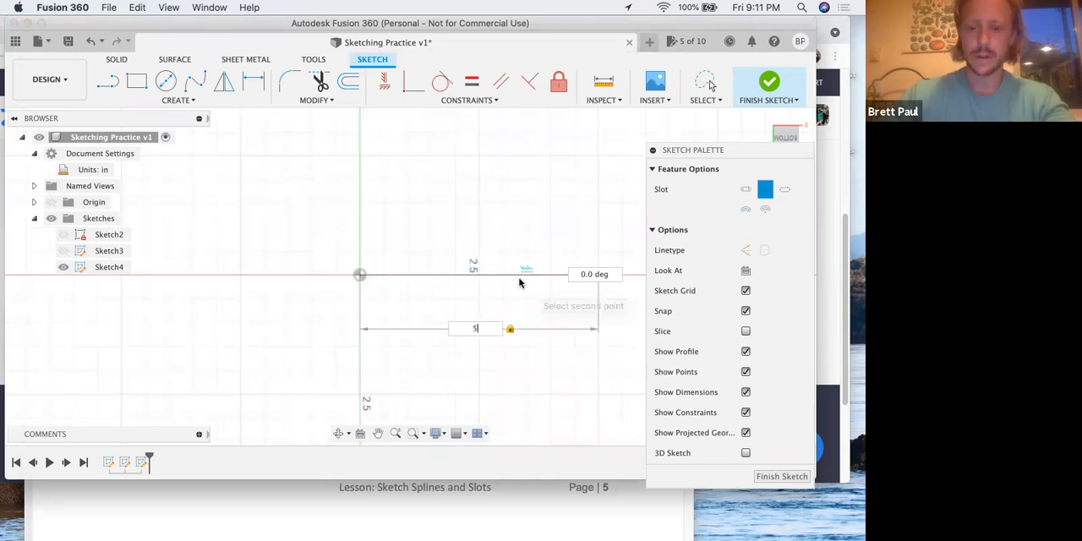
{"action": "left_click", "coordinate": [541, 267]}
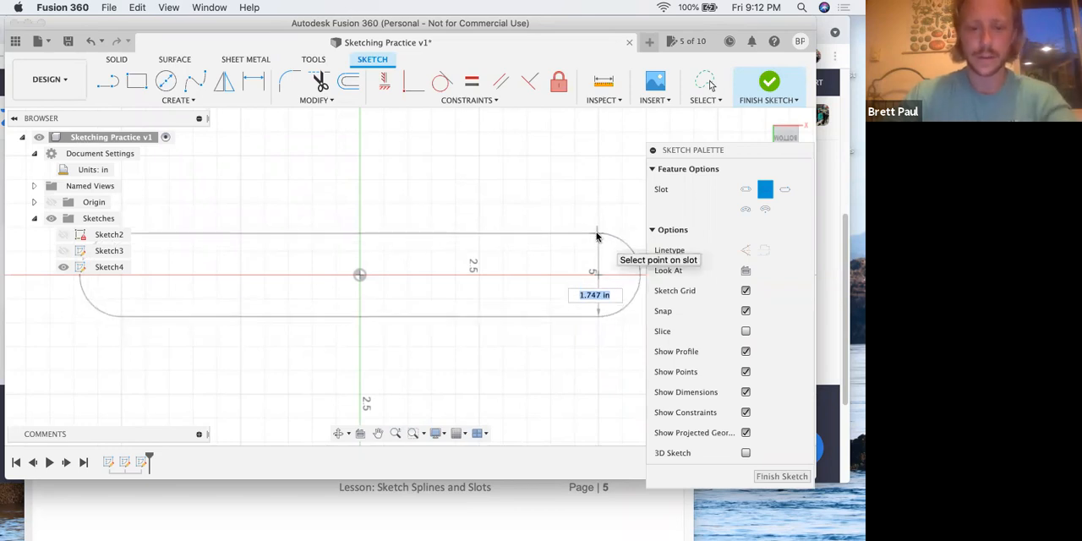
Read steps 17 and 18 in the PDF on the slot's diameter and third point, and return to Fusion 360
{"action": "key", "text": "ctrl+Up"}
{"action": "left_click", "coordinate": [254, 258]}
{"action": "scroll", "coordinate": [260, 265], "scroll_direction": "down", "scroll_amount": 5}
{"action": "scroll", "coordinate": [259, 265], "scroll_direction": "down", "scroll_amount": 5}
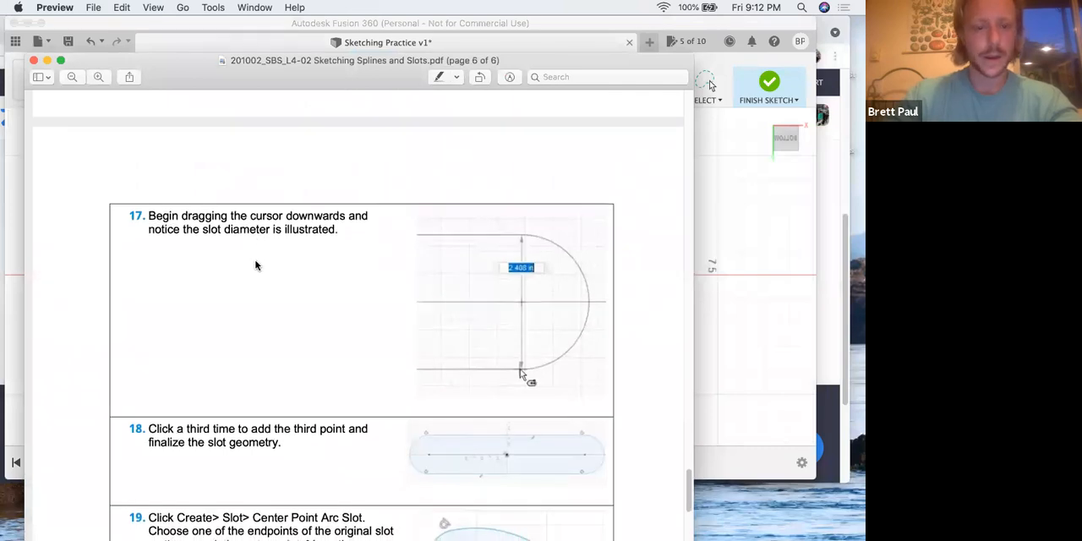
{"action": "scroll", "coordinate": [256, 265], "scroll_direction": "down", "scroll_amount": 2}
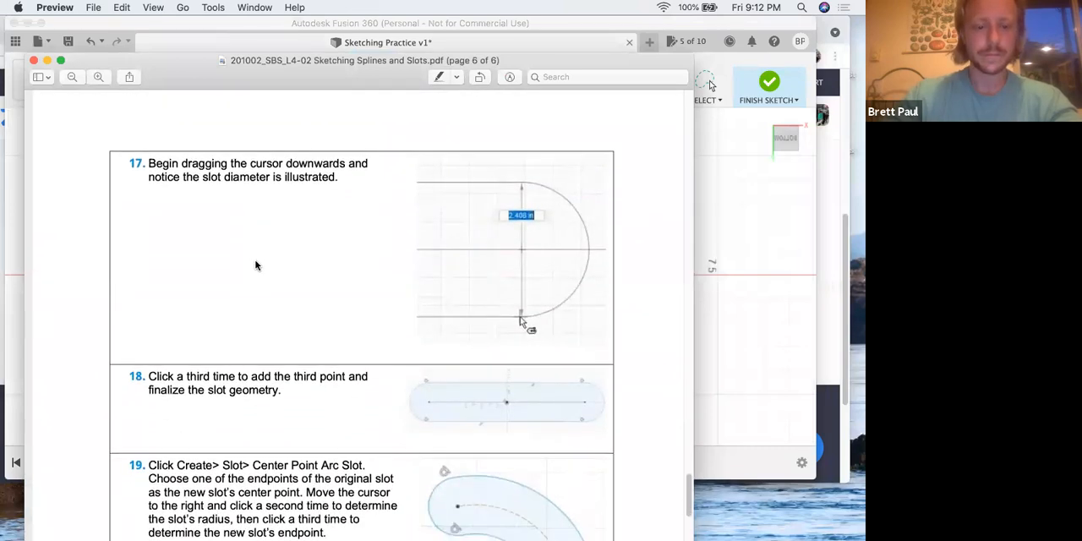
{"action": "key", "text": "ctrl+Up"}
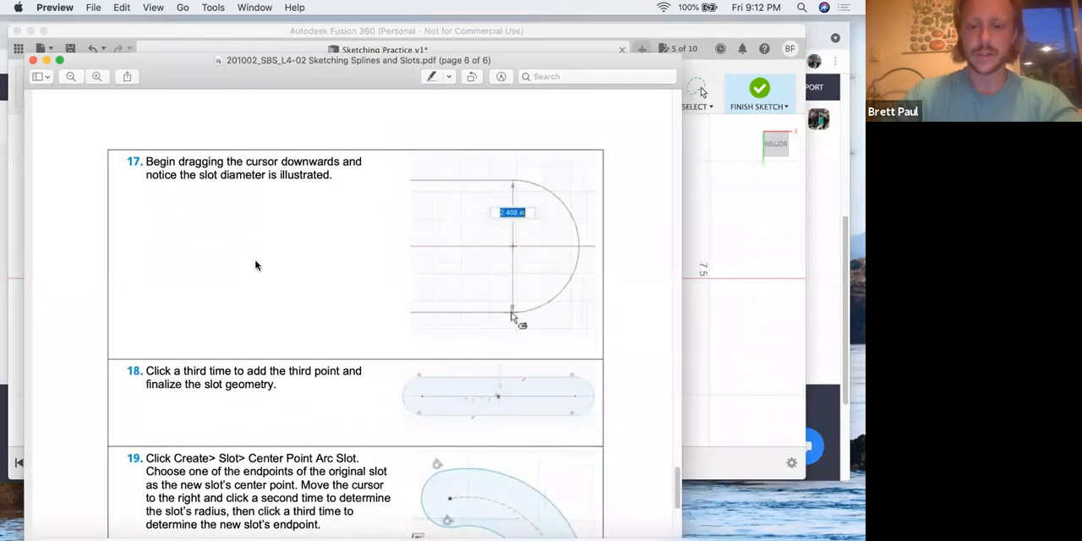
{"action": "left_click", "coordinate": [379, 334]}
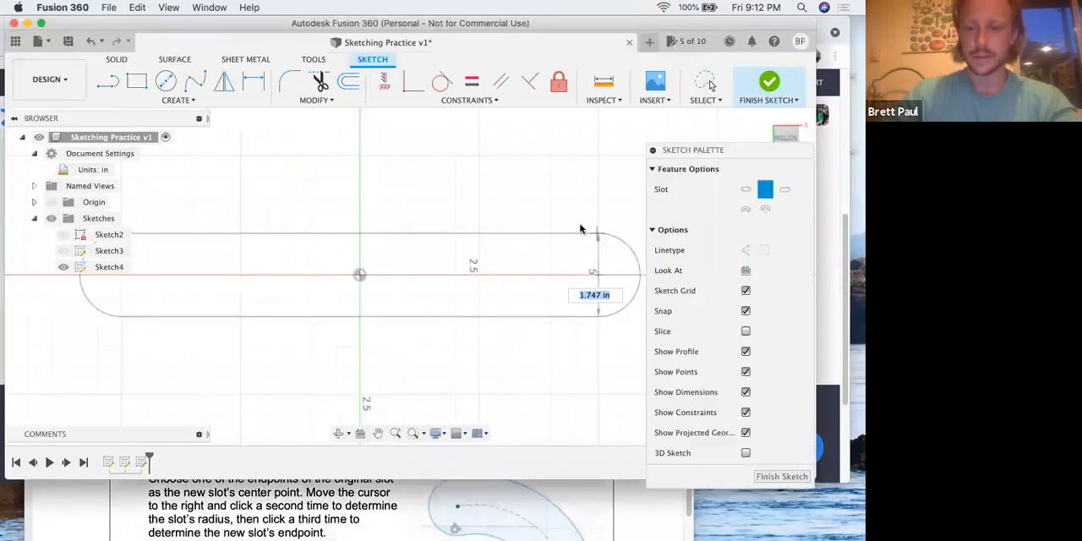
Place the third point to complete the center point slot, and collapse and reposition the Sketch Palette clear of the geometry
{"action": "left_click", "coordinate": [396, 191]}
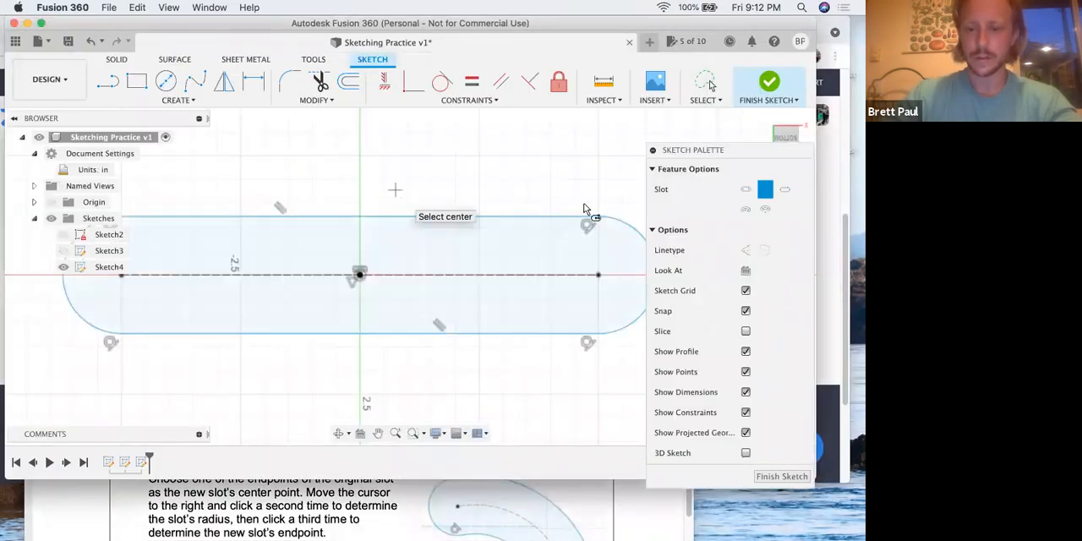
{"action": "left_click", "coordinate": [653, 150]}
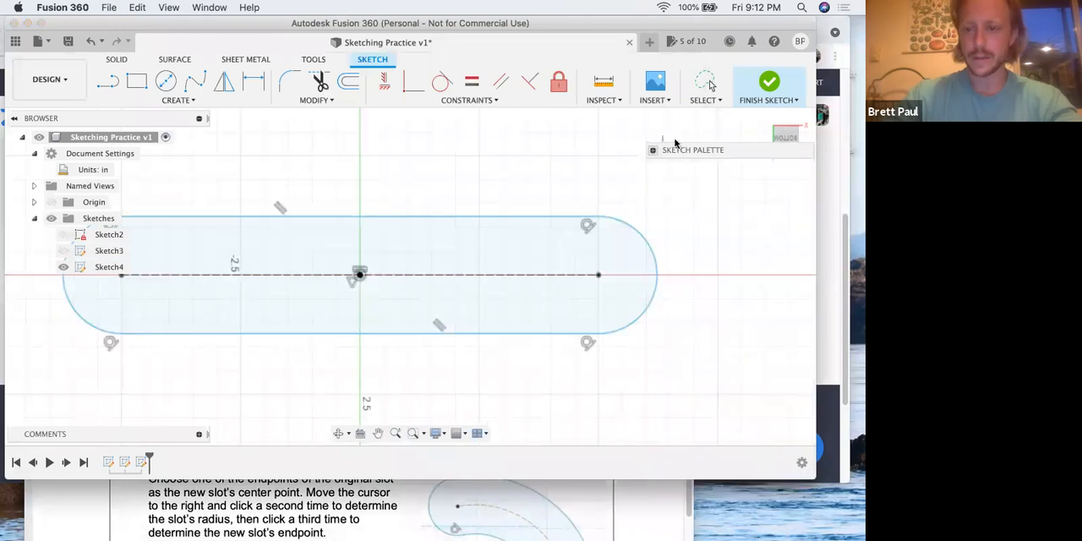
{"action": "left_click_drag", "start_coordinate": [675, 146], "coordinate": [670, 123]}
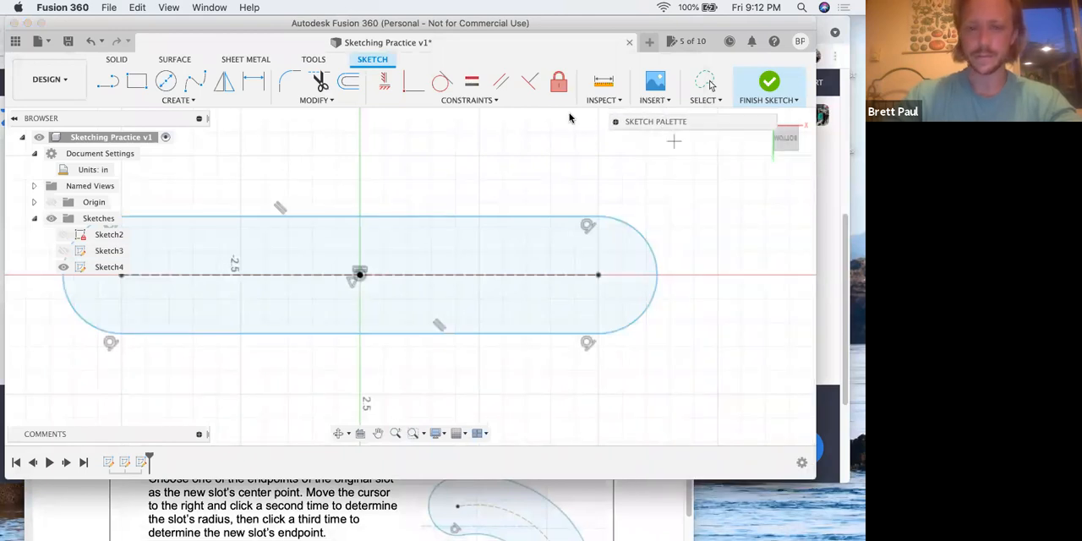
Read step 19 in the PDF on the Center Point Arc Slot and return to Fusion 360
{"action": "key", "text": "ctrl+Up"}
{"action": "left_click", "coordinate": [253, 254]}
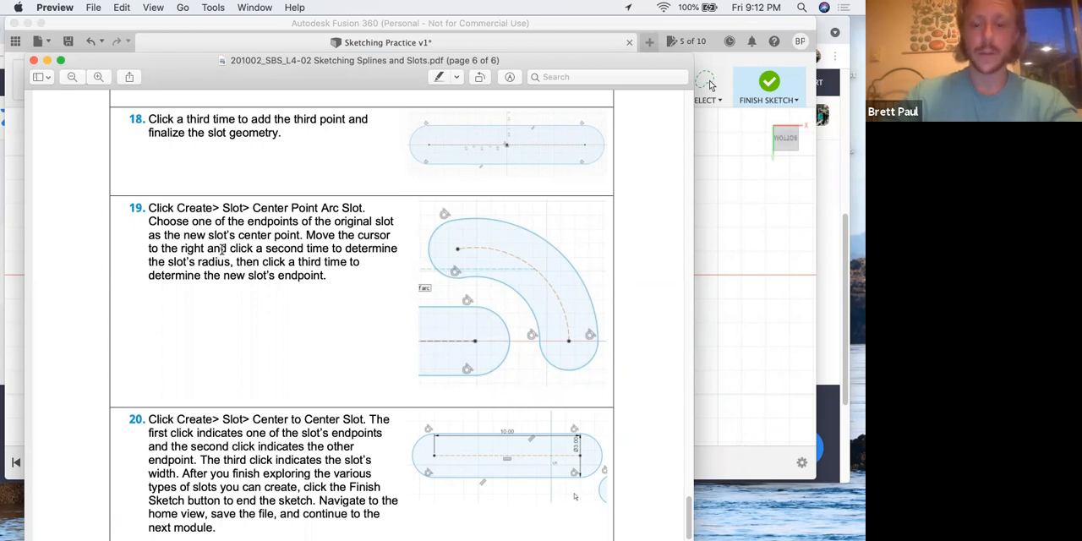
{"action": "key", "text": "ctrl+Up"}
{"action": "left_click", "coordinate": [319, 265]}
{"action": "left_click", "coordinate": [167, 79]}
{"action": "left_click", "coordinate": [173, 100]}
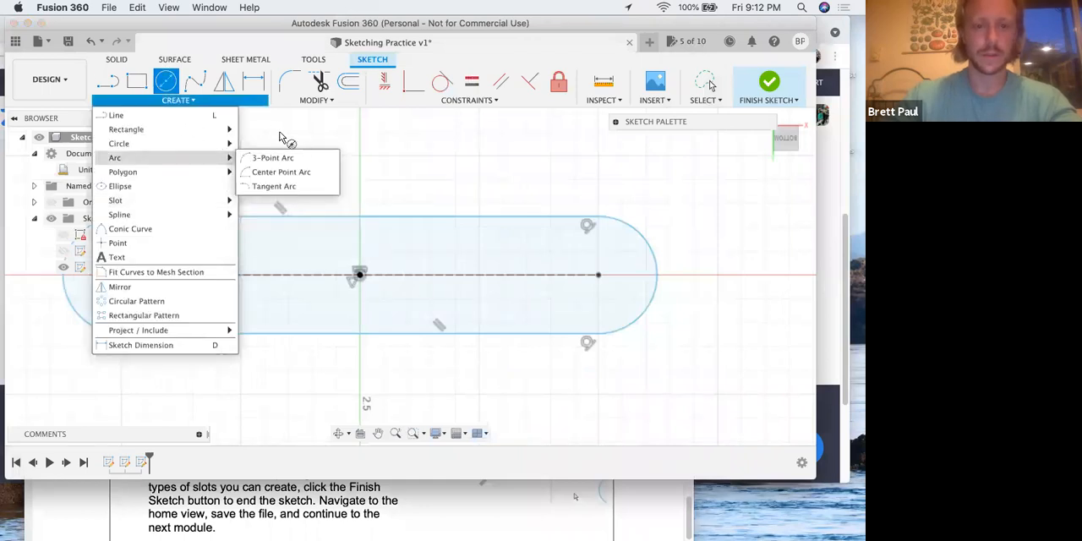
{"action": "key", "text": "Escape"}
{"action": "left_click", "coordinate": [300, 137]}
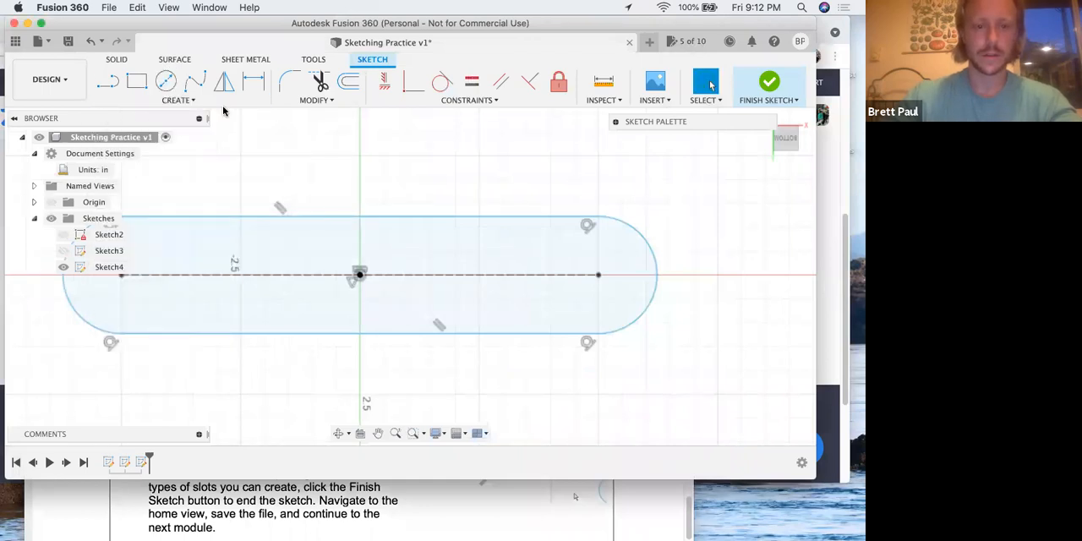
Check the slot type named in step 19 of the PDF and start a Center Point Arc Slot in Fusion 360
{"action": "left_click", "coordinate": [176, 100]}
{"action": "mouse_move", "coordinate": [164, 203]}
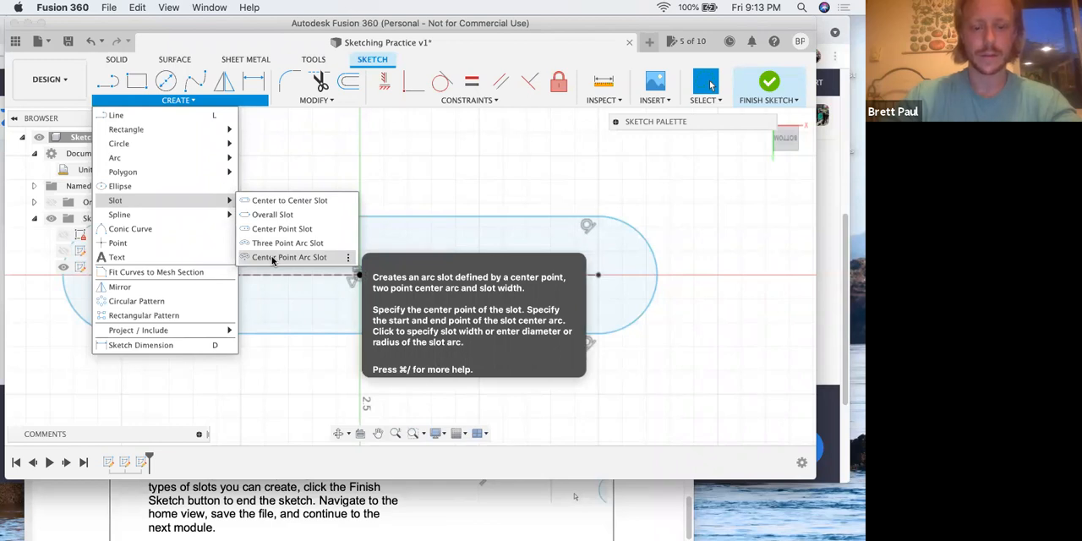
{"action": "key", "text": "ctrl+Up"}
{"action": "left_click", "coordinate": [329, 244]}
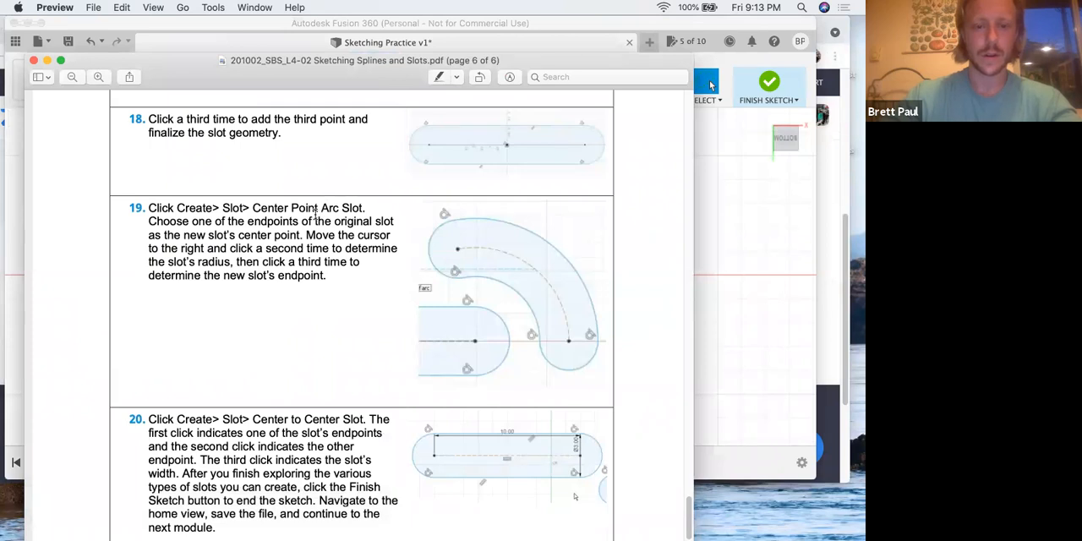
{"action": "key", "text": "ctrl+Up"}
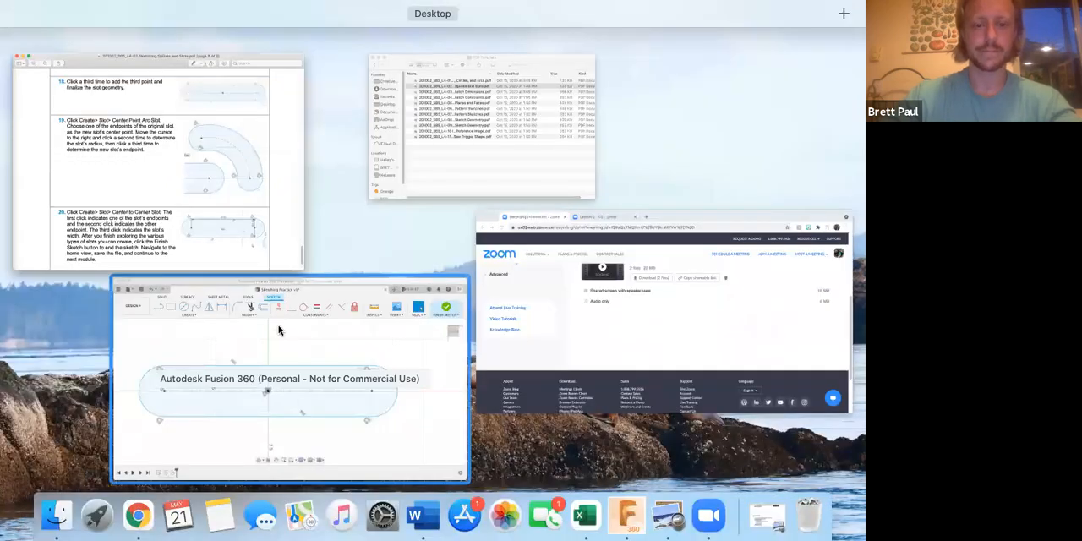
{"action": "left_click", "coordinate": [278, 324]}
{"action": "left_click", "coordinate": [176, 101]}
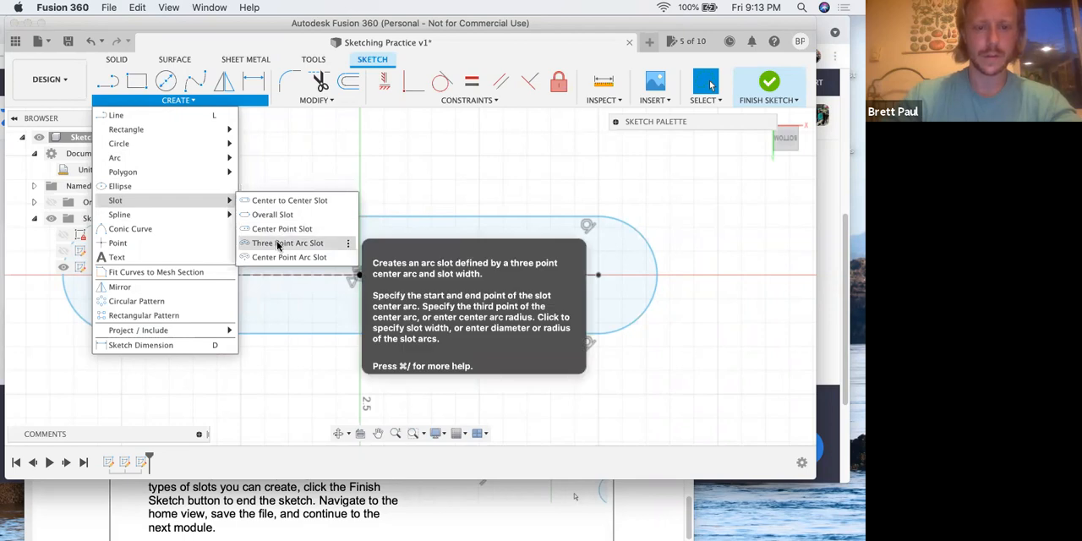
{"action": "left_click", "coordinate": [287, 257]}
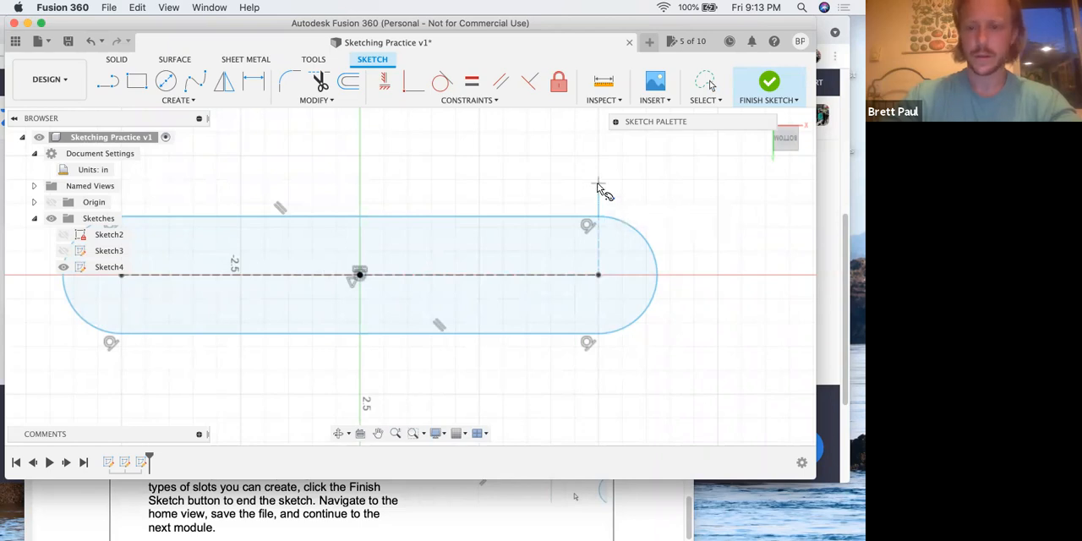
Reread in step 19 of the PDF how to place the arc slot's points, and return to Fusion 360
{"action": "key", "text": "ctrl+Up"}
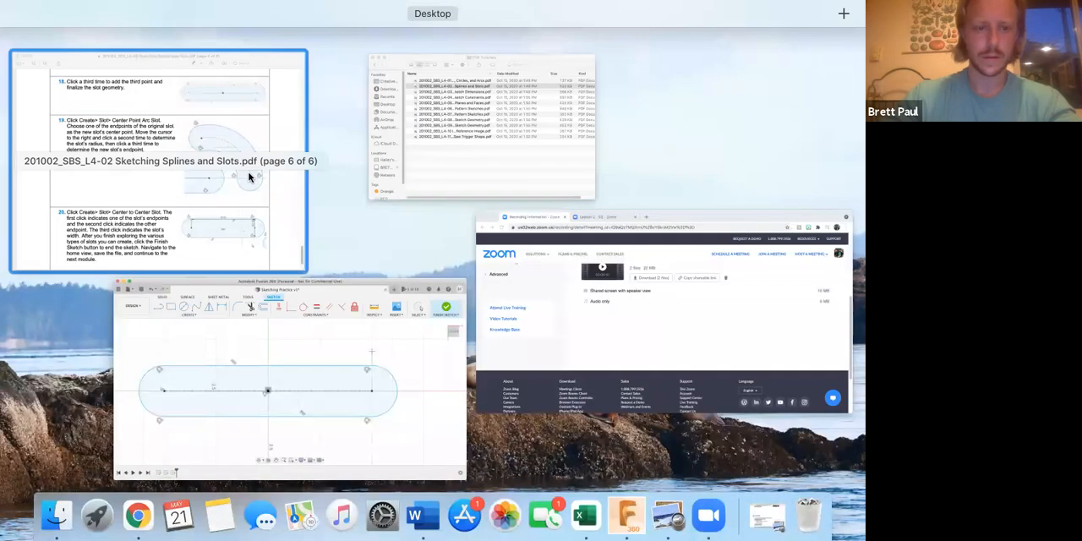
{"action": "left_click", "coordinate": [249, 177]}
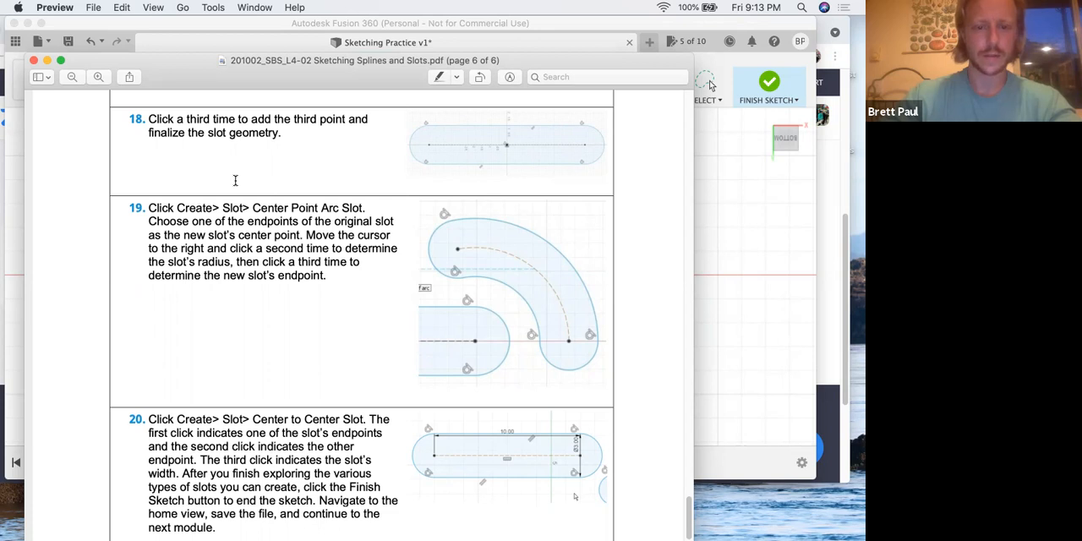
{"action": "key", "text": "ctrl+Up"}
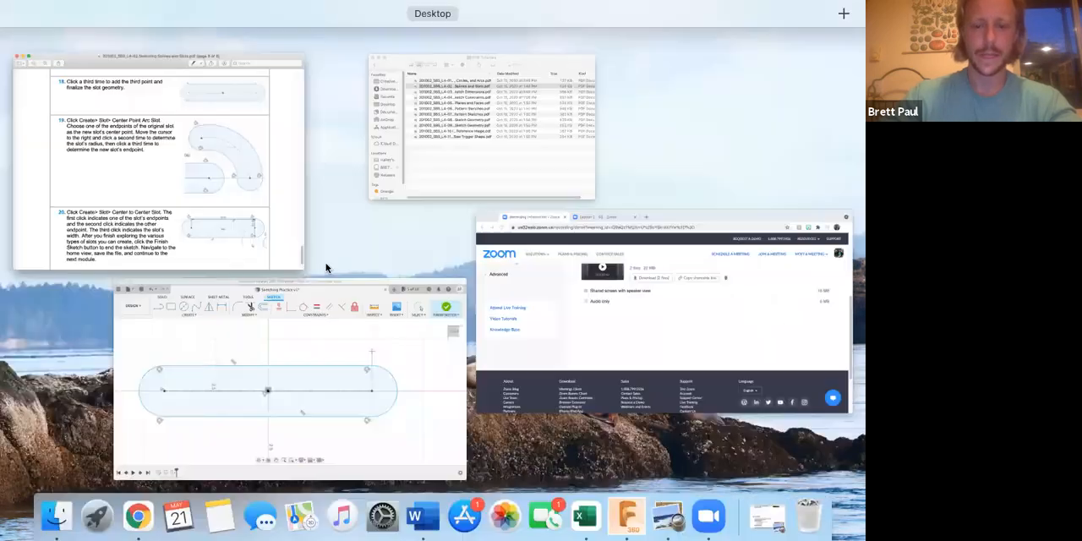
{"action": "left_click", "coordinate": [333, 344]}
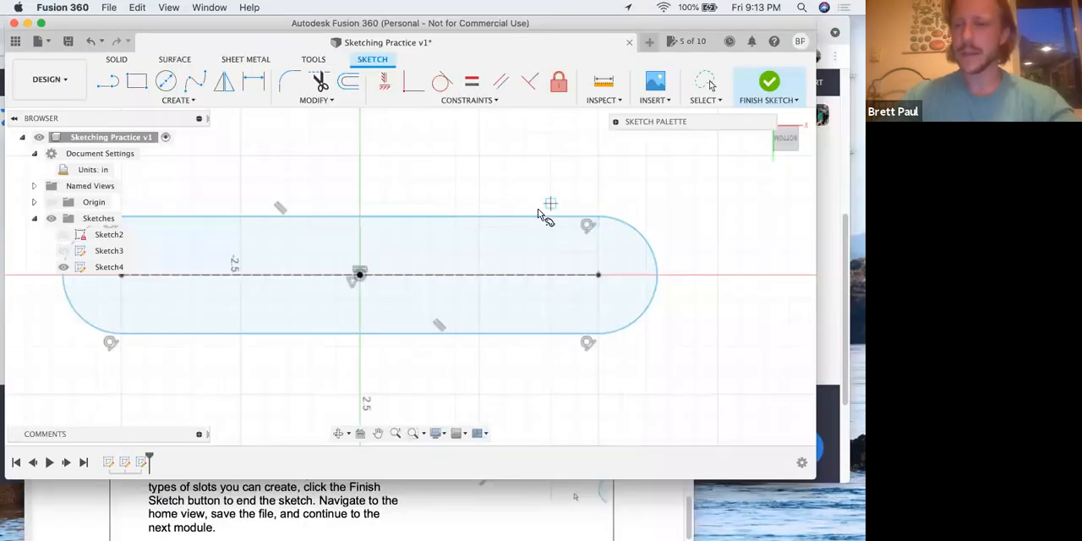
Draw a quarter-circle arc slot about 1.1 in wide, centered on the original slot's right endpoint, from above it to the horizontal axis
{"action": "left_click", "coordinate": [598, 275]}
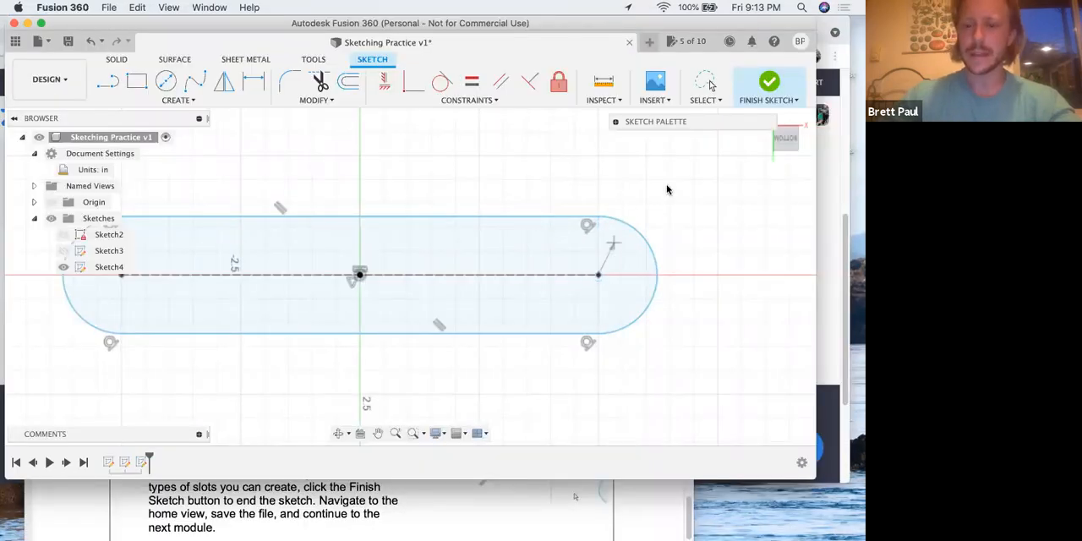
{"action": "left_click", "coordinate": [599, 155]}
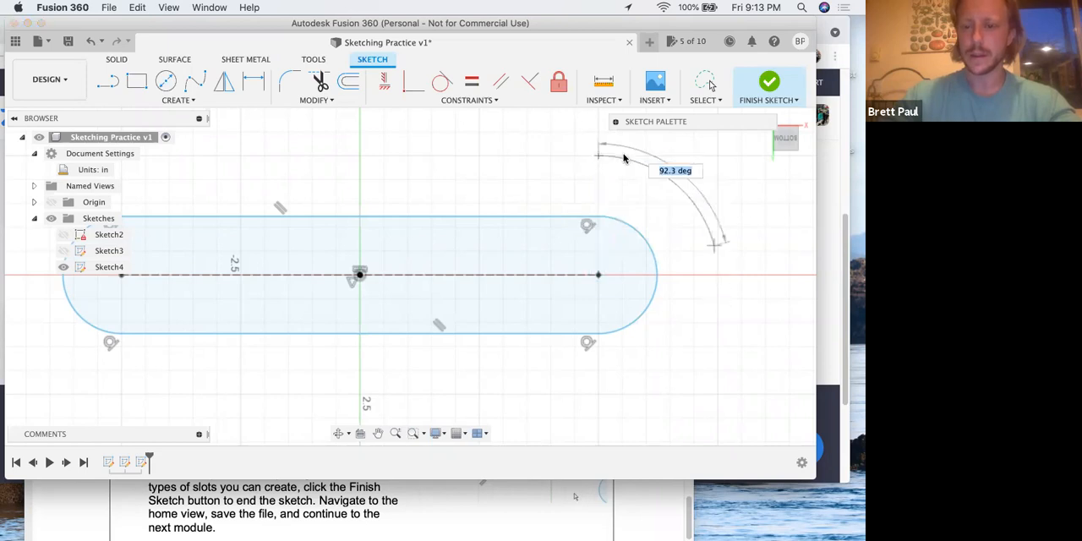
{"action": "left_click", "coordinate": [726, 273]}
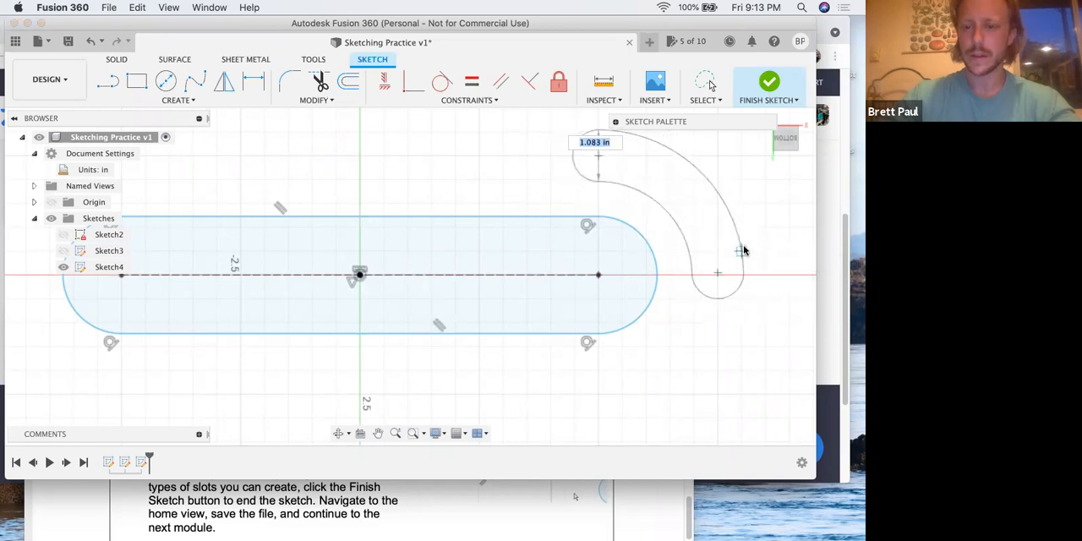
{"action": "left_click", "coordinate": [749, 251]}
{"action": "right_click", "coordinate": [461, 161]}
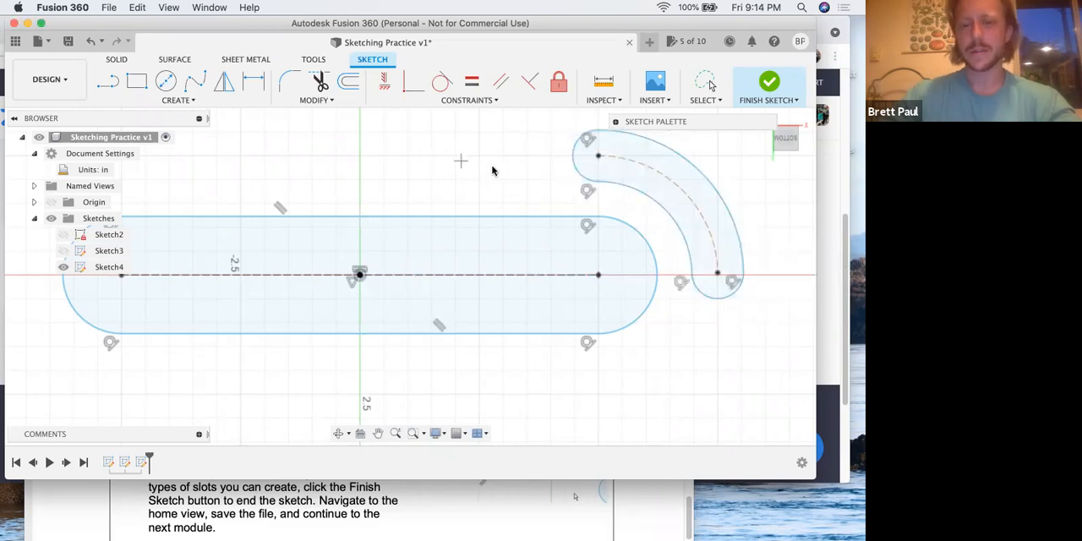
{"action": "left_click", "coordinate": [481, 170]}
Sketch a horizontal line about 10.2 in long from the origin to beyond the arc slot
{"action": "middle_click_drag", "start_coordinate": [428, 173], "coordinate": [350, 184]}
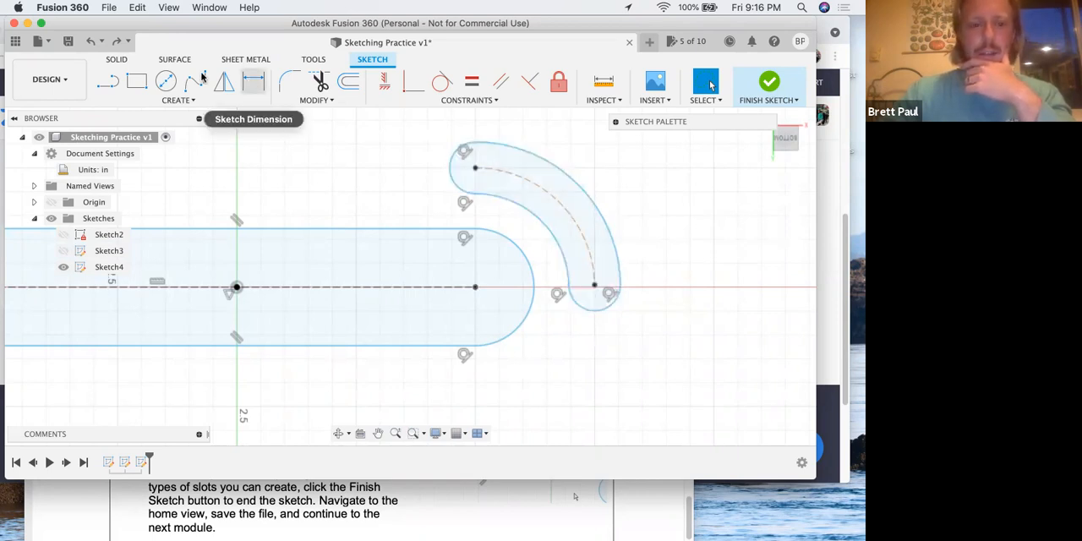
{"action": "left_click", "coordinate": [110, 85]}
{"action": "left_click", "coordinate": [237, 288]}
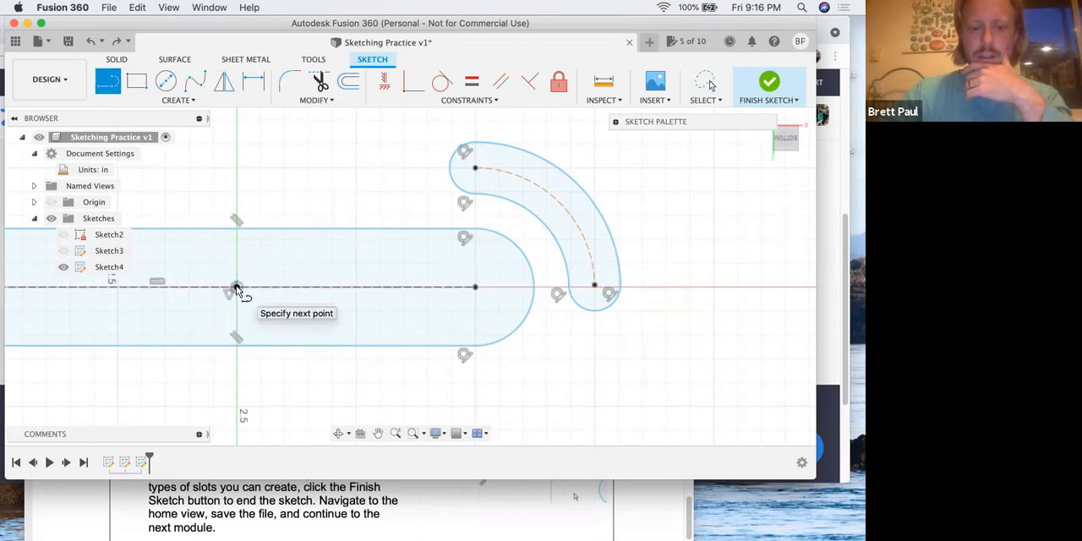
{"action": "left_click", "coordinate": [723, 287]}
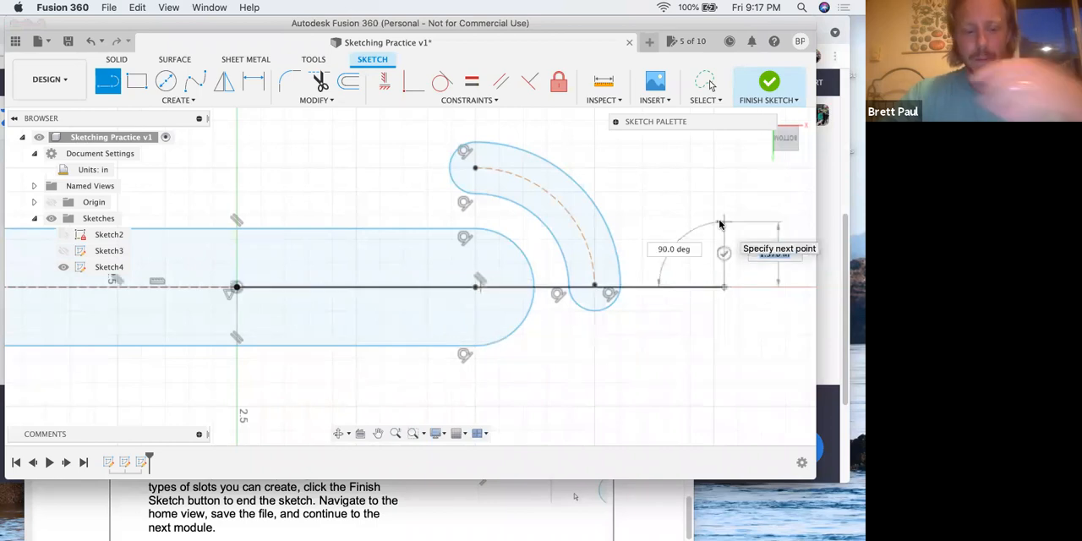
{"action": "key", "text": "Escape"}
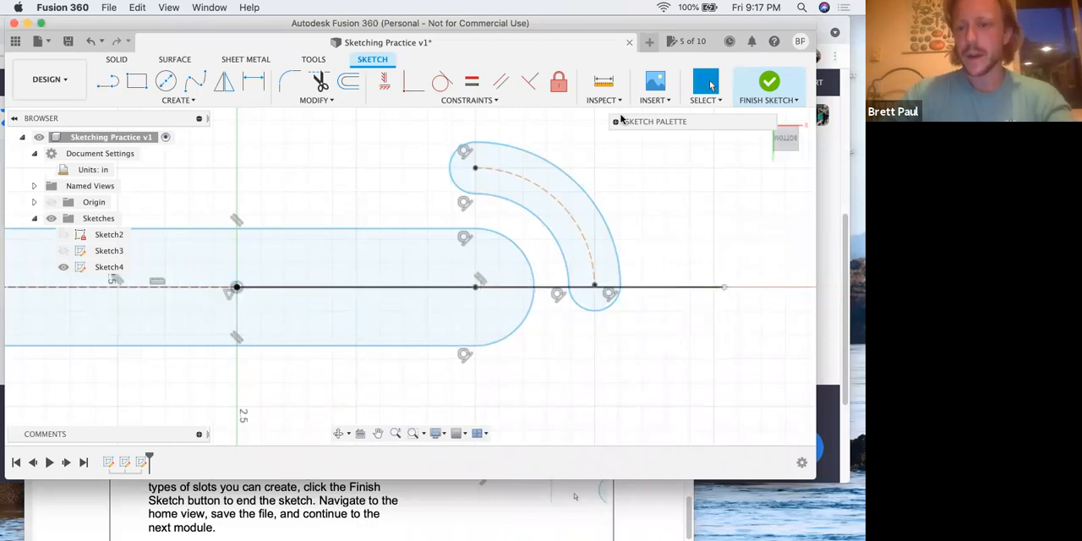
Convert the horizontal line running from the origin past the arc slot into a construction line
{"action": "left_click", "coordinate": [683, 286]}
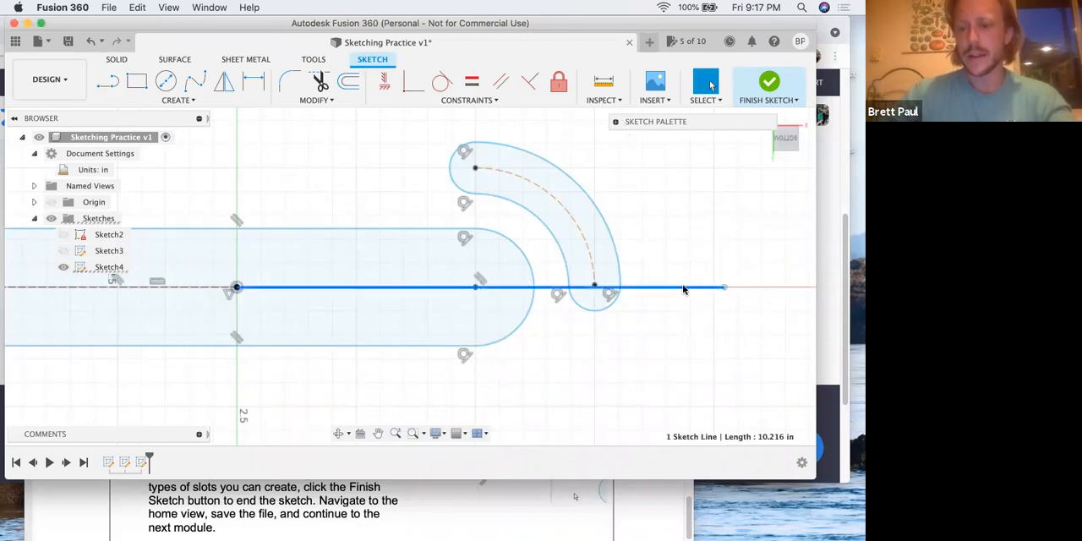
{"action": "left_click", "coordinate": [616, 124]}
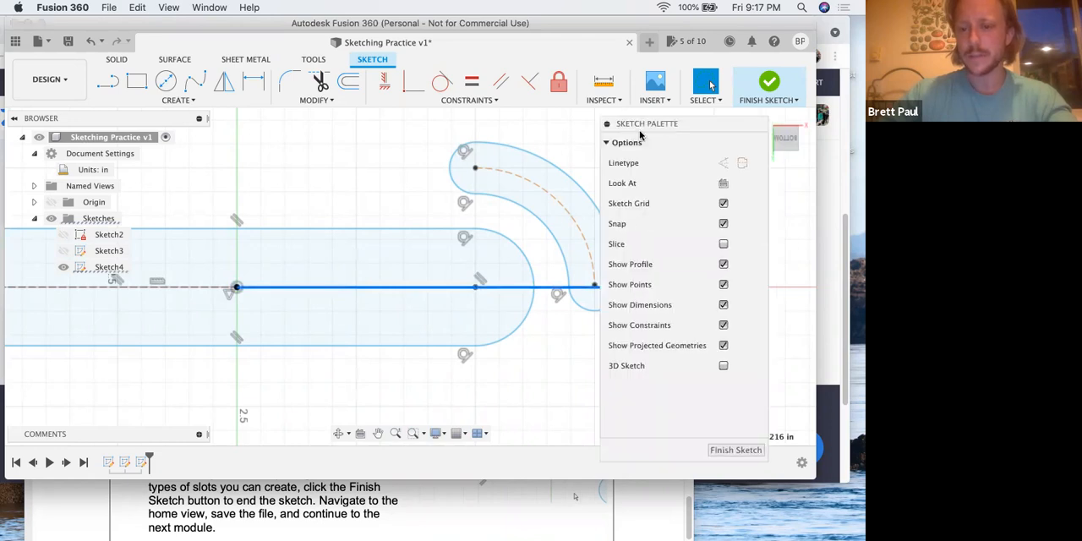
{"action": "left_click", "coordinate": [723, 164]}
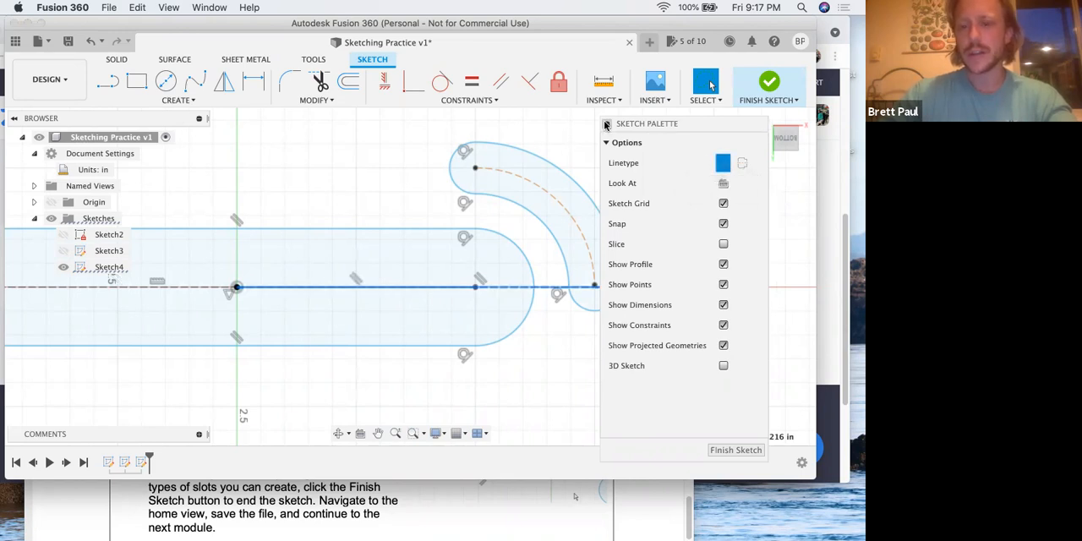
{"action": "left_click", "coordinate": [606, 125]}
Apply a Coincident constraint between the arc slot's lower center point and the horizontal construction line
{"action": "left_click_drag", "start_coordinate": [639, 126], "coordinate": [645, 332]}
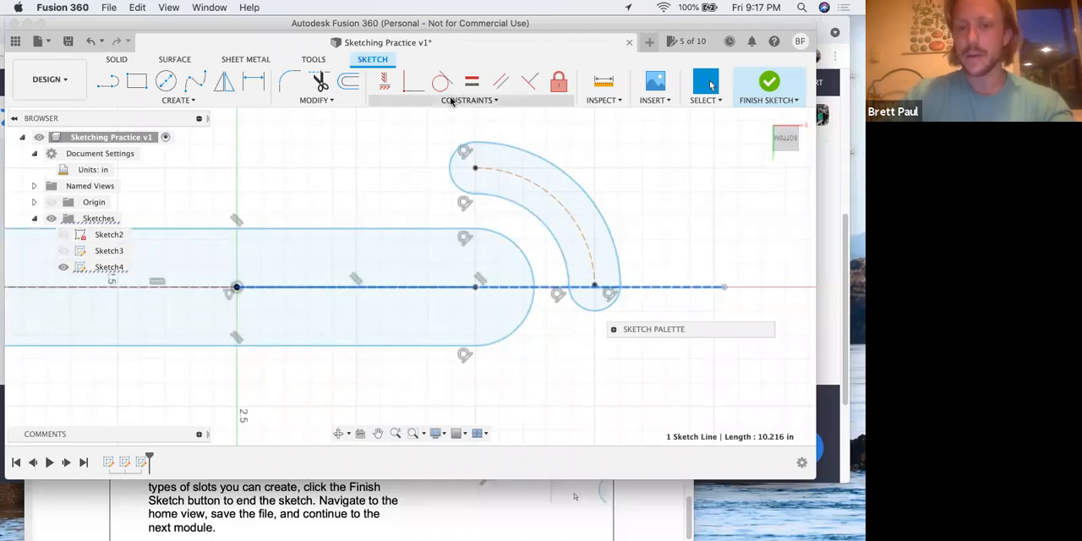
{"action": "left_click", "coordinate": [597, 290]}
{"action": "left_click", "coordinate": [603, 289]}
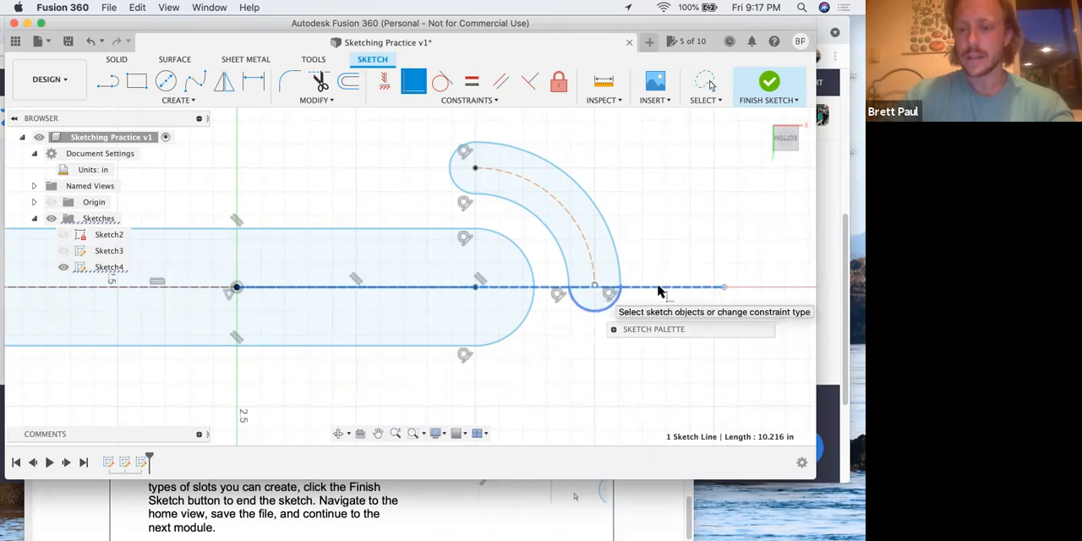
{"action": "right_click", "coordinate": [659, 234]}
{"action": "left_click", "coordinate": [693, 235]}
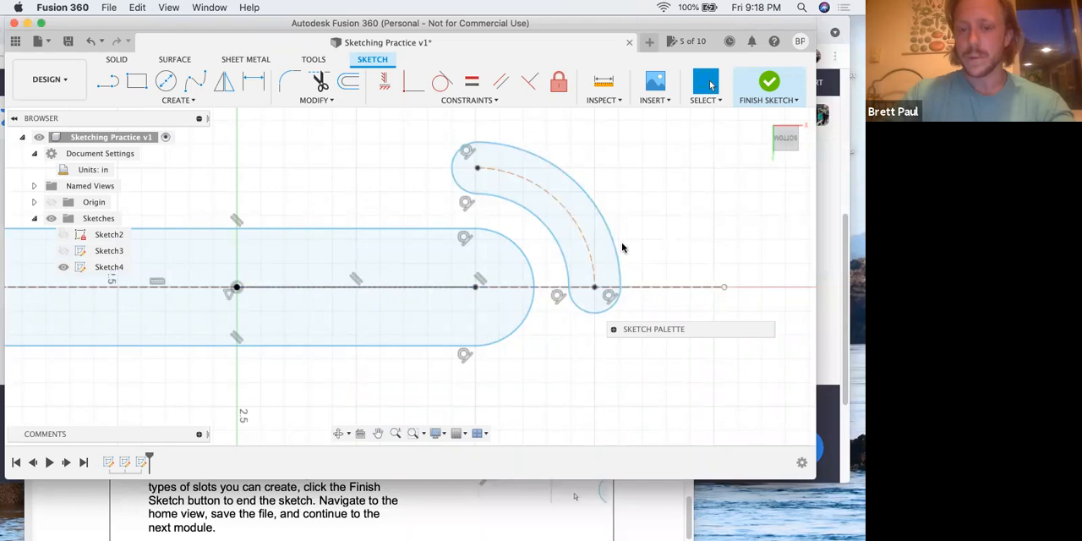
Sketch a vertical line from the original slot's right endpoint up to just above the arc slot
{"action": "left_click", "coordinate": [108, 85]}
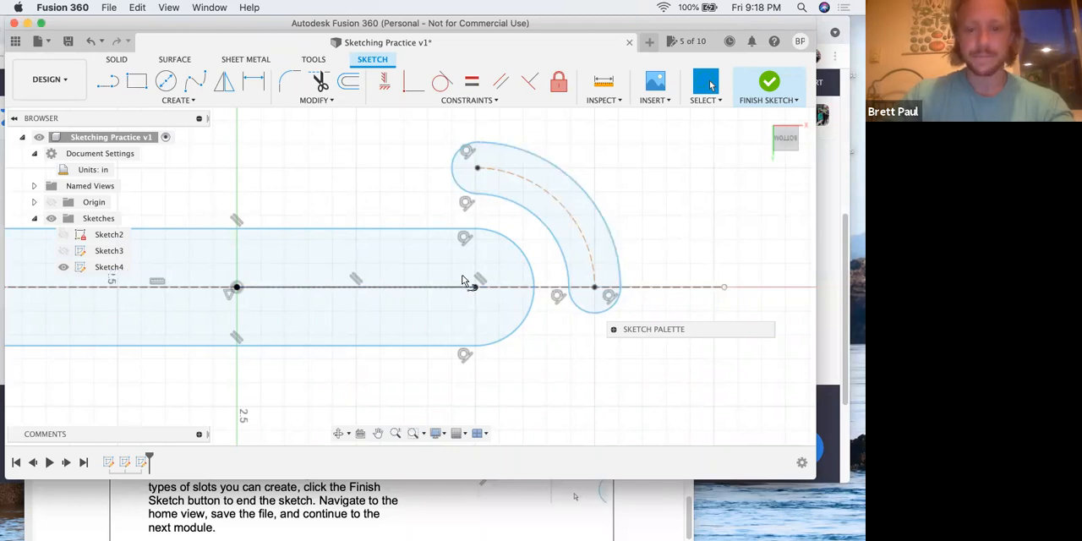
{"action": "left_click", "coordinate": [476, 287]}
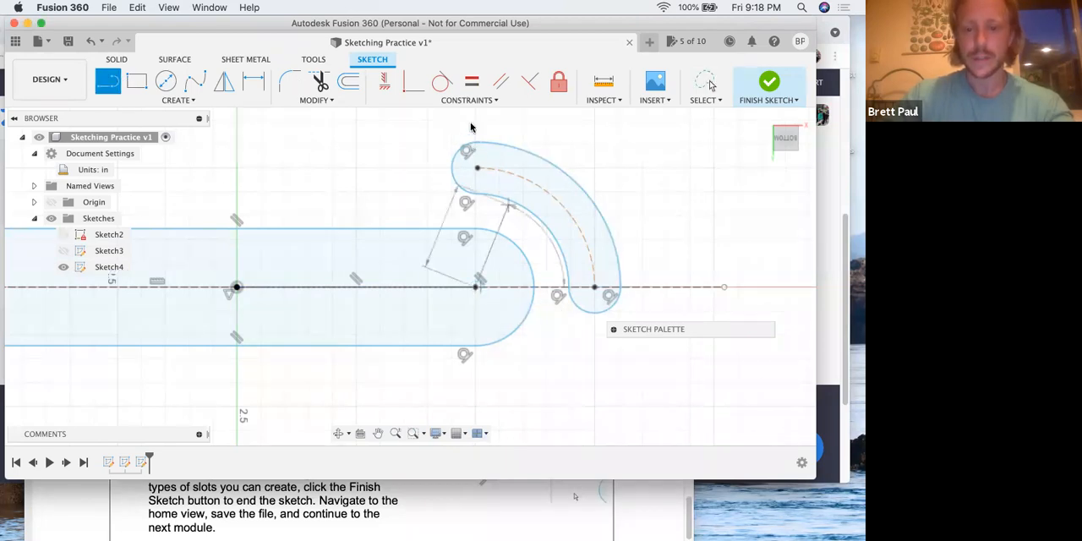
{"action": "left_click", "coordinate": [476, 120]}
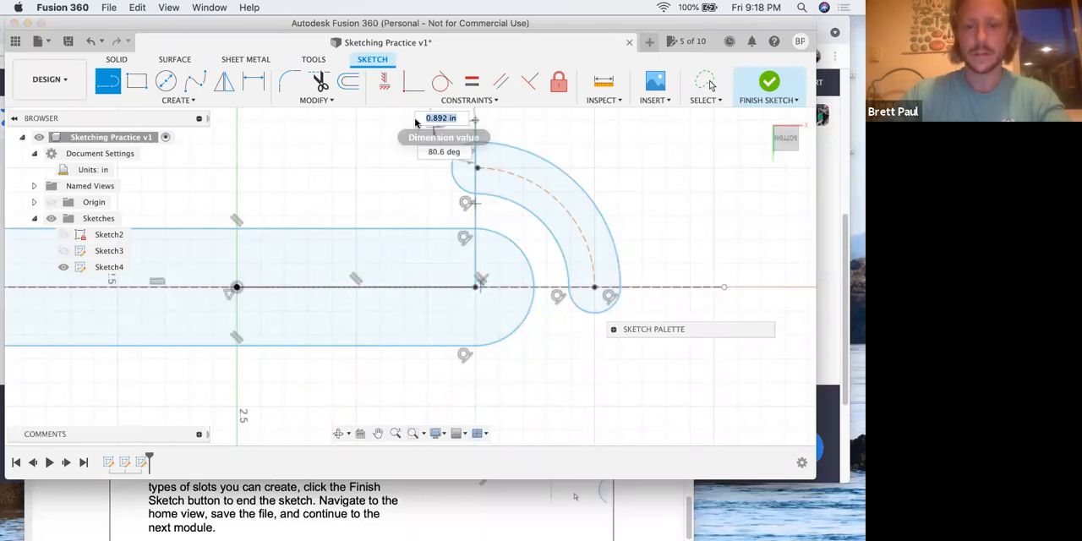
{"action": "key", "text": "Escape"}
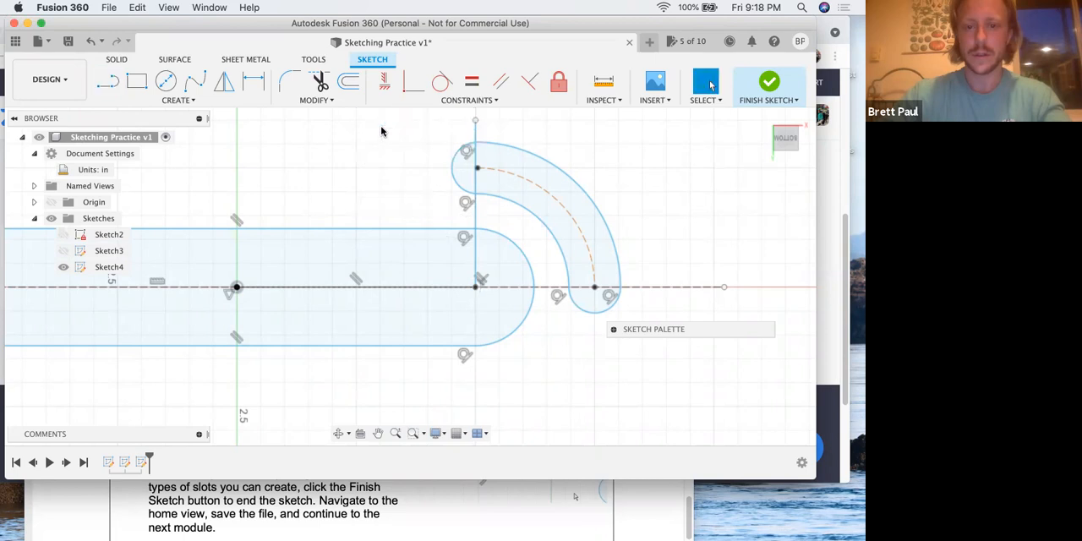
Convert the vertical line through the arc slot's upper end into a construction line
{"action": "left_click", "coordinate": [477, 129]}
{"action": "left_click", "coordinate": [615, 329]}
{"action": "left_click", "coordinate": [729, 370]}
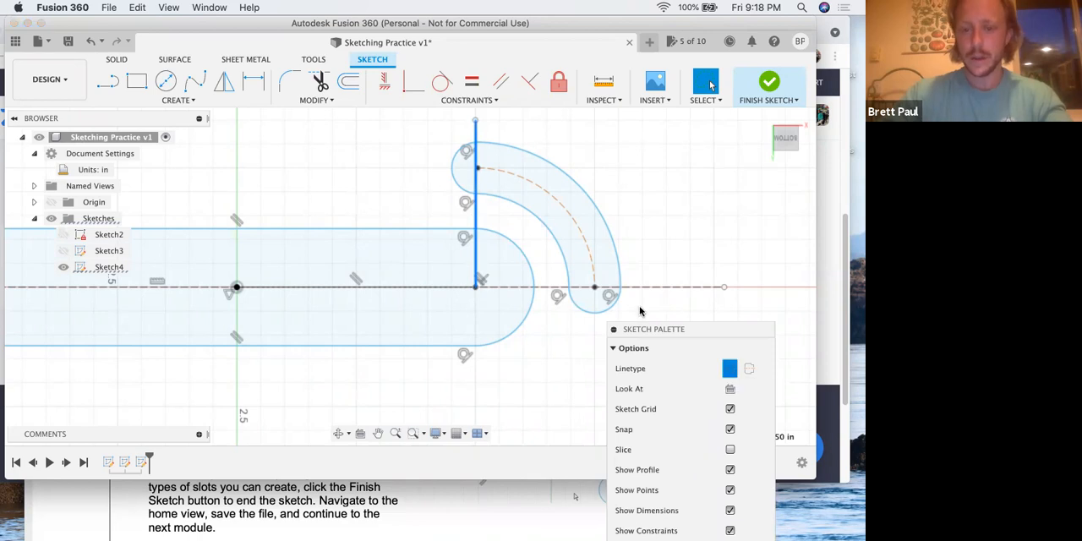
{"action": "left_click", "coordinate": [615, 329]}
{"action": "left_click", "coordinate": [634, 205]}
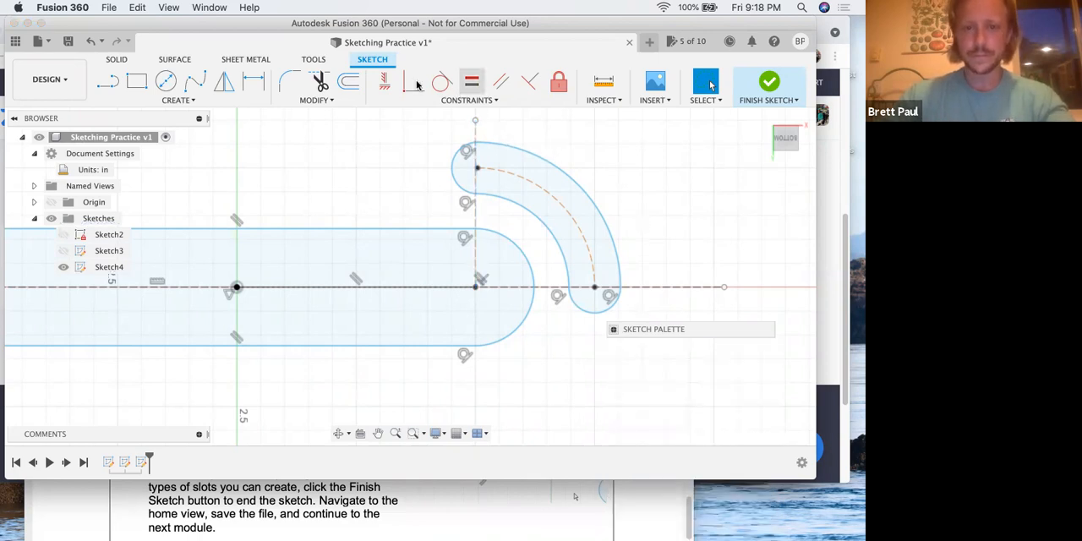
Apply a Coincident constraint between the arc slot's upper center point and the vertical construction line
{"action": "left_click", "coordinate": [478, 168]}
{"action": "left_click", "coordinate": [475, 177]}
{"action": "right_click", "coordinate": [374, 158]}
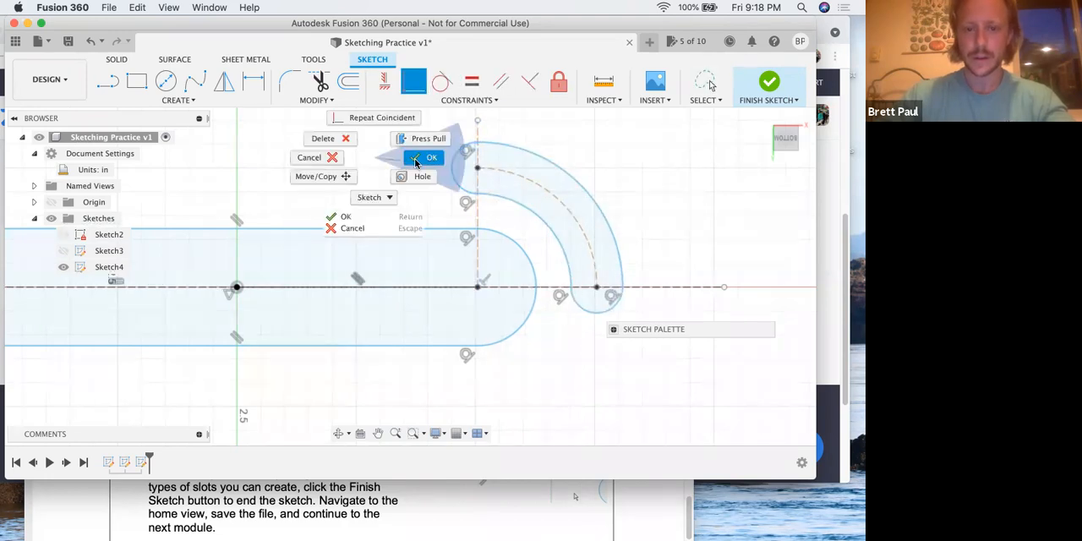
{"action": "left_click", "coordinate": [415, 158]}
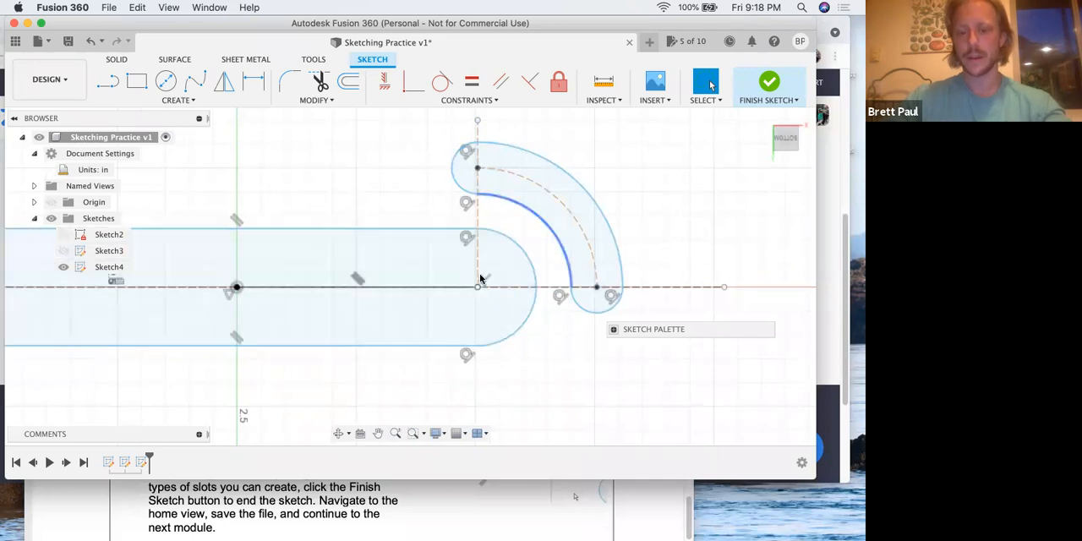
Dimension the vertical distance from the original slot's right endpoint to the arc slot's upper center point as 2.5 in
{"action": "left_click", "coordinate": [256, 82]}
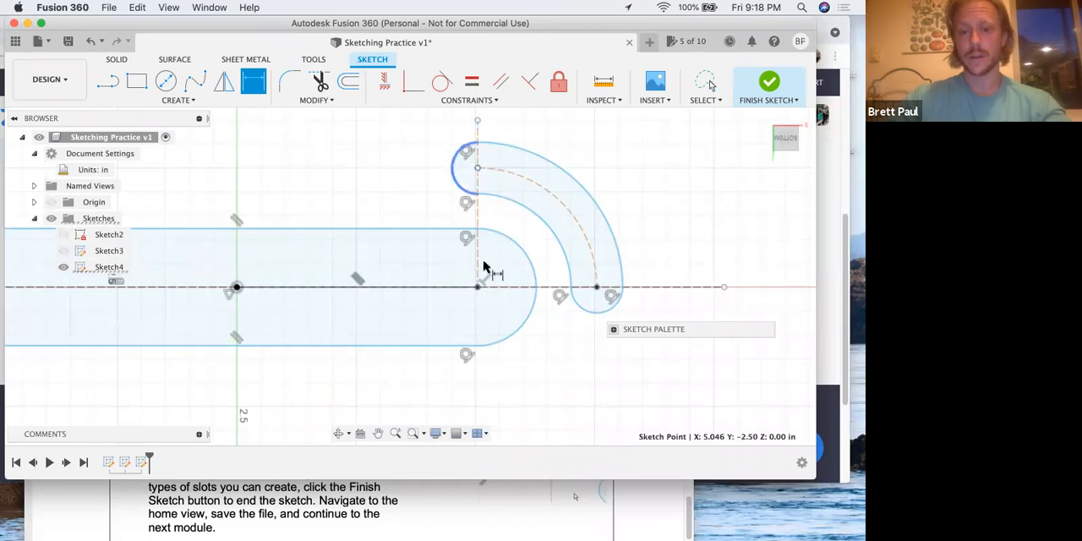
{"action": "left_click", "coordinate": [463, 285]}
{"action": "left_click", "coordinate": [411, 243]}
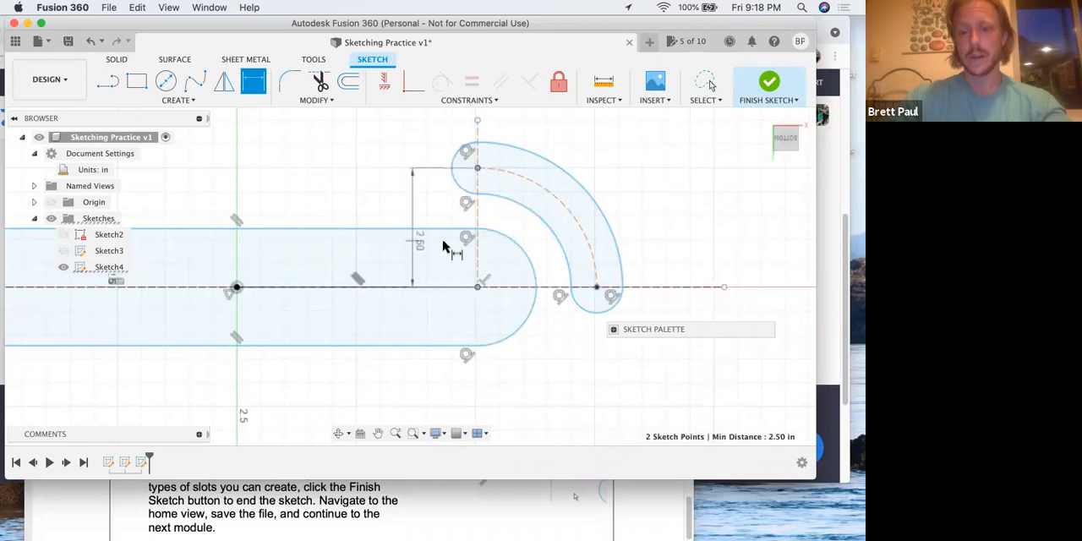
{"action": "type", "text": "2.5"}
{"action": "key", "text": "Return"}
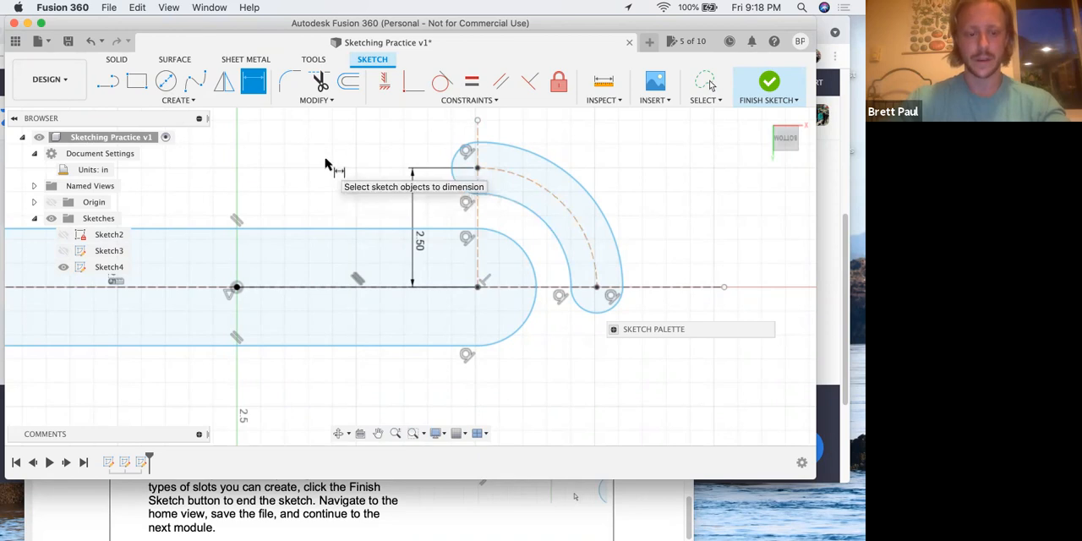
{"action": "key", "text": "Escape"}
Read step 20 of the PDF for the next slot type and its dimensions, and return to Fusion 360
{"action": "key", "text": "ctrl+Up"}
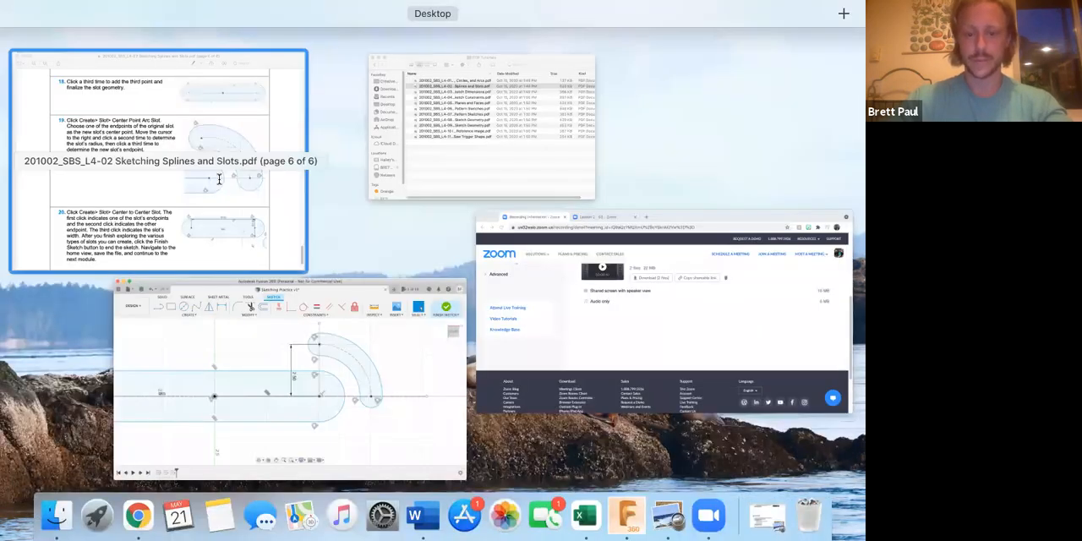
{"action": "left_click", "coordinate": [213, 174]}
{"action": "scroll", "coordinate": [269, 210], "scroll_direction": "down", "scroll_amount": 2}
{"action": "scroll", "coordinate": [269, 210], "scroll_direction": "down", "scroll_amount": 3}
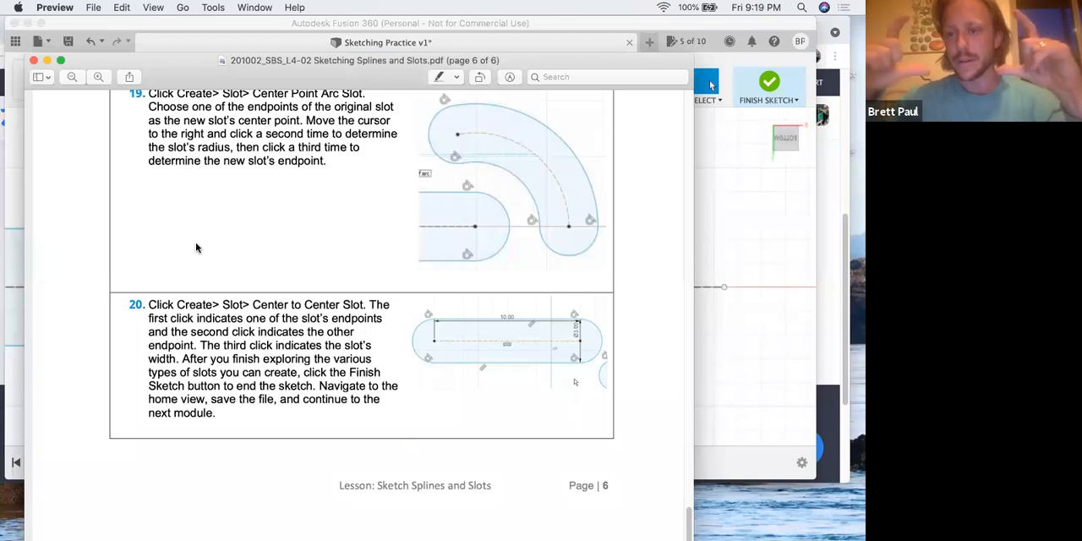
{"action": "left_click", "coordinate": [722, 250]}
Start a horizontal Center to Center Slot below the original slot, placing its two center points 10 in apart
{"action": "left_click", "coordinate": [178, 100]}
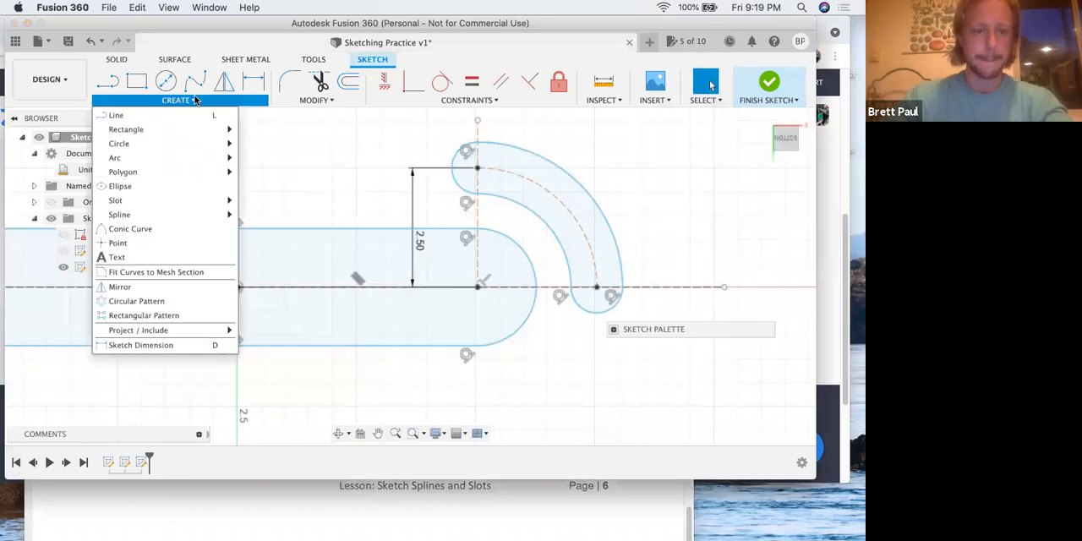
{"action": "mouse_move", "coordinate": [159, 203]}
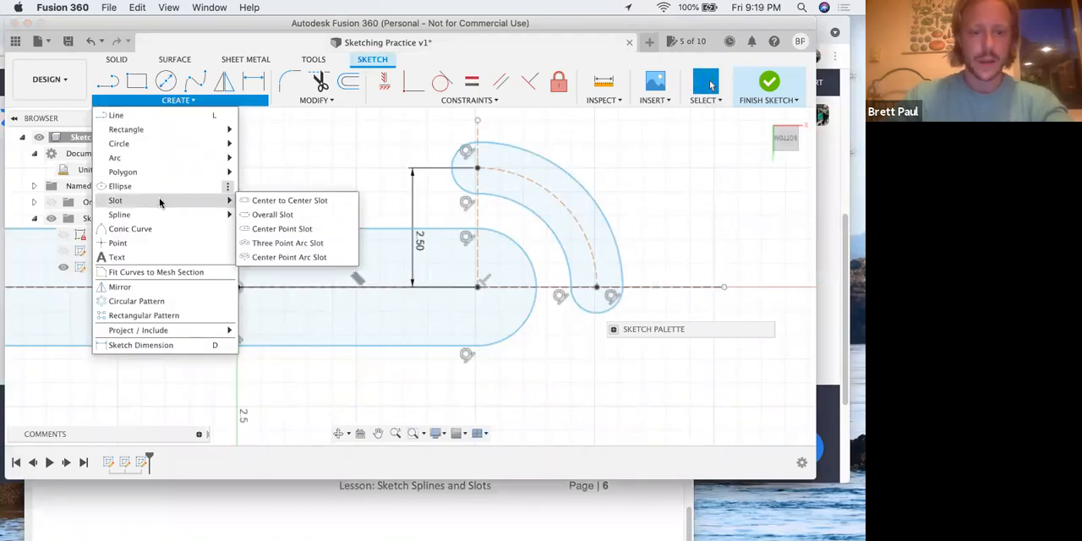
{"action": "left_click", "coordinate": [279, 203]}
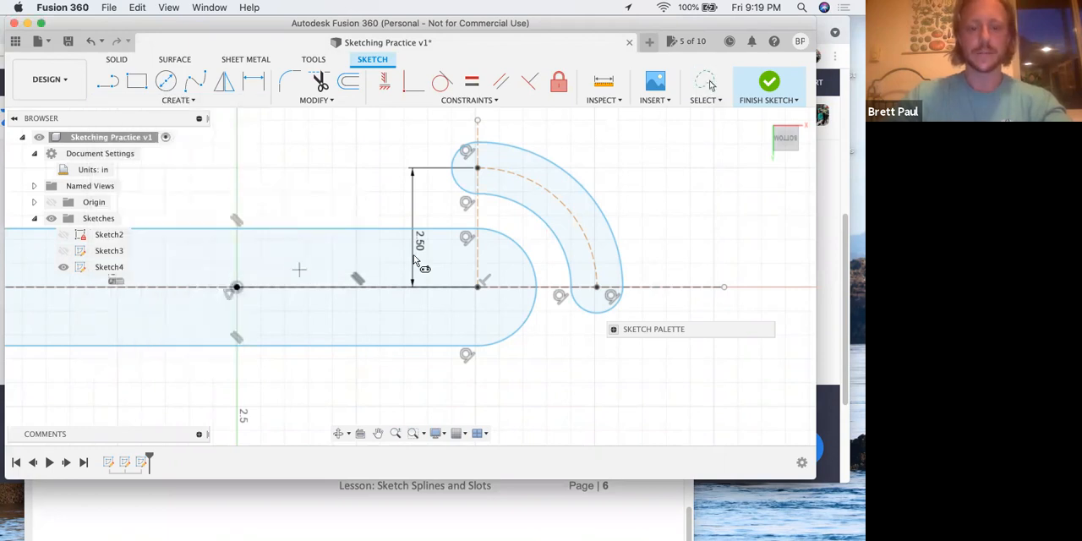
{"action": "mouse_move", "coordinate": [439, 271]}
{"action": "middle_mouse_down"}
{"action": "mouse_move", "coordinate": [522, 343]}
{"action": "mouse_move", "coordinate": [536, 272]}
{"action": "mouse_move", "coordinate": [532, 145]}
{"action": "middle_mouse_up"}
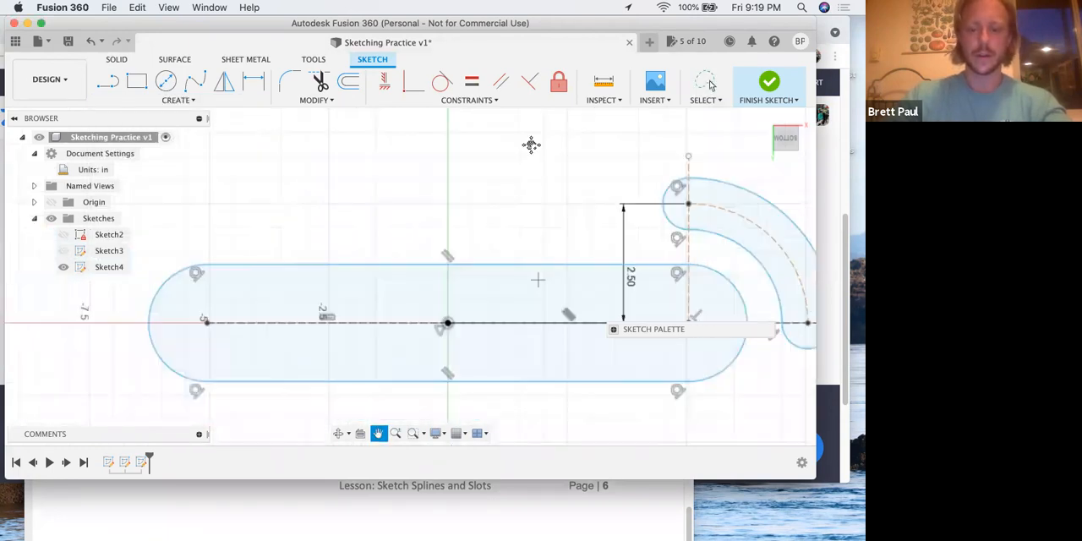
{"action": "left_click", "coordinate": [201, 340]}
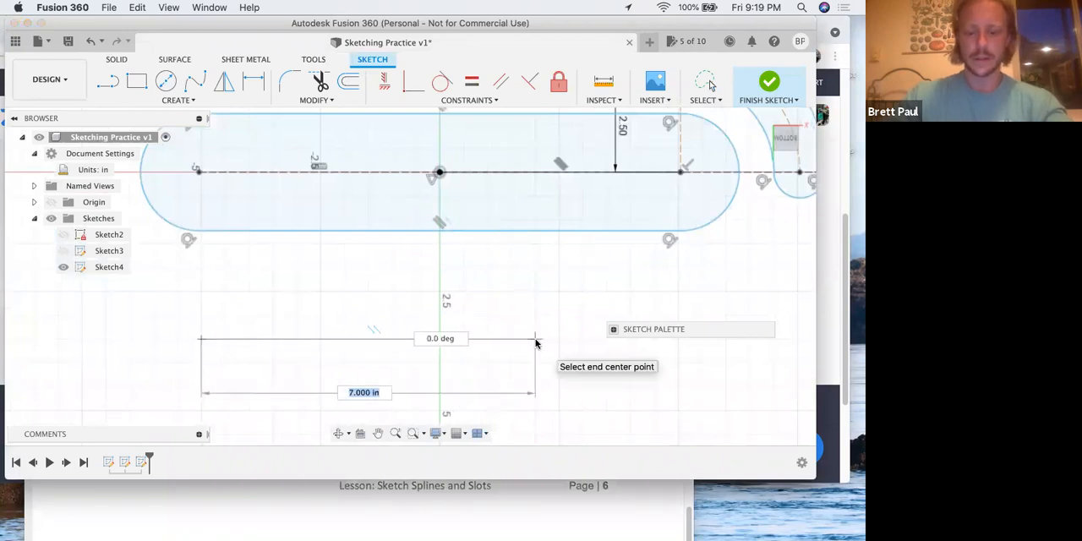
{"action": "type", "text": "10"}
{"action": "key", "text": "Tab"}
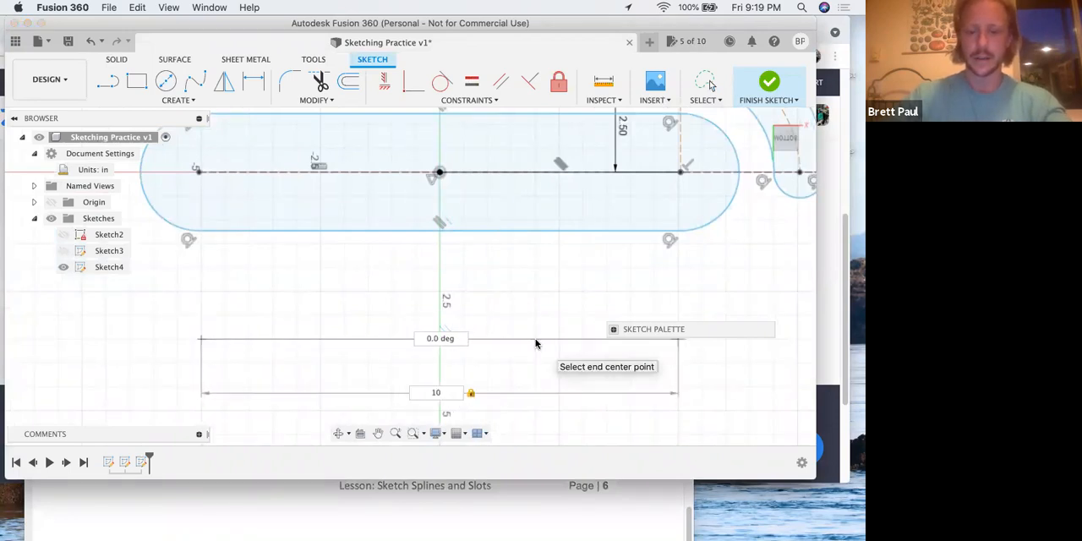
{"action": "key", "text": "Return"}
Complete the Center to Center Slot with a width of 1.5 in
{"action": "type", "text": "1.5"}
{"action": "key", "text": "Tab"}
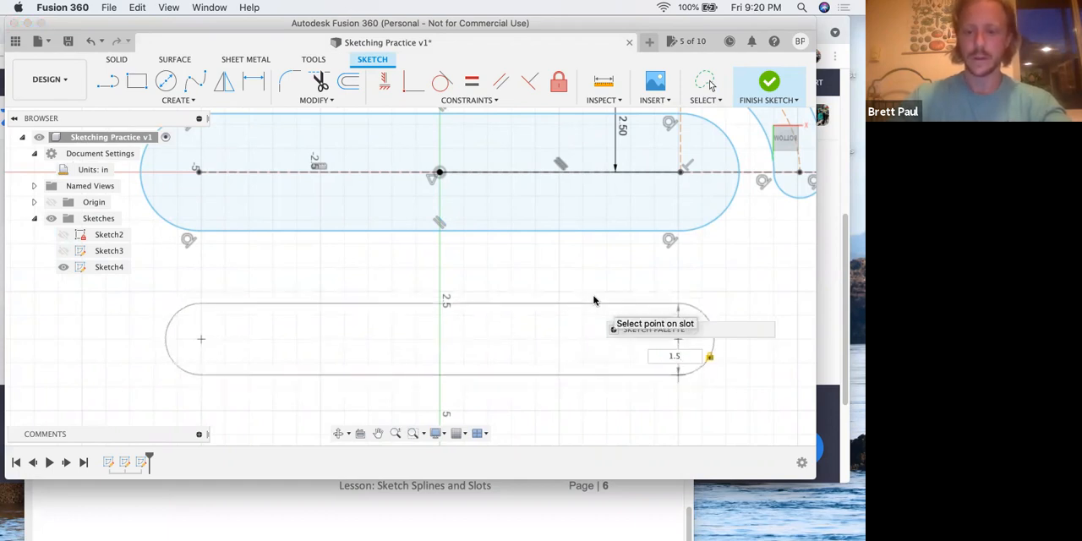
{"action": "key", "text": "Return"}
{"action": "left_click", "coordinate": [532, 272]}
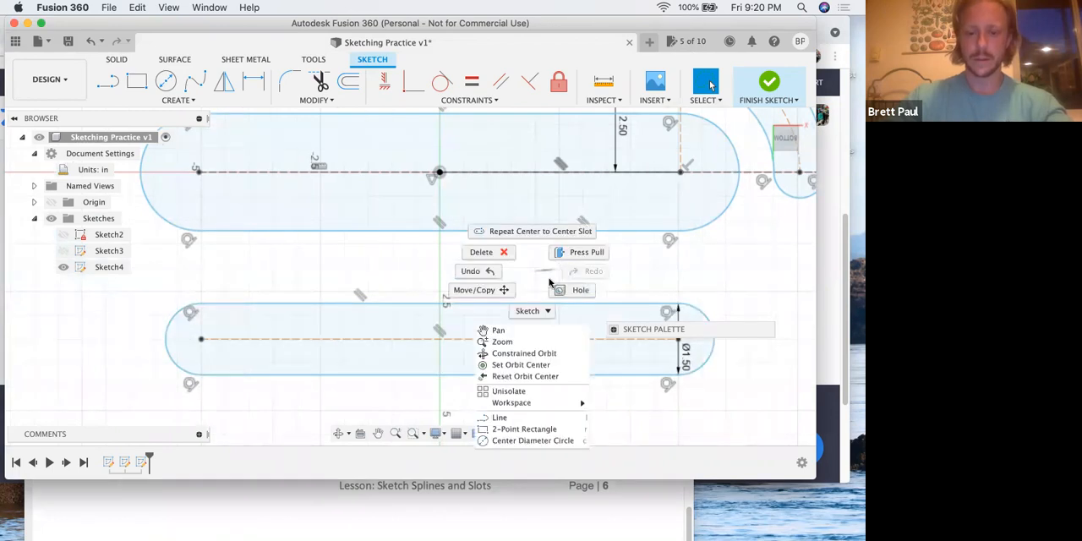
{"action": "left_click", "coordinate": [545, 279]}
Add a 10 in dimension to the lower slot's centerline, placed below the slot
{"action": "scroll", "coordinate": [510, 290], "scroll_direction": "down", "scroll_amount": 2}
{"action": "mouse_move", "coordinate": [496, 237]}
{"action": "middle_mouse_down"}
{"action": "mouse_move", "coordinate": [441, 182]}
{"action": "mouse_move", "coordinate": [412, 181]}
{"action": "middle_mouse_up"}
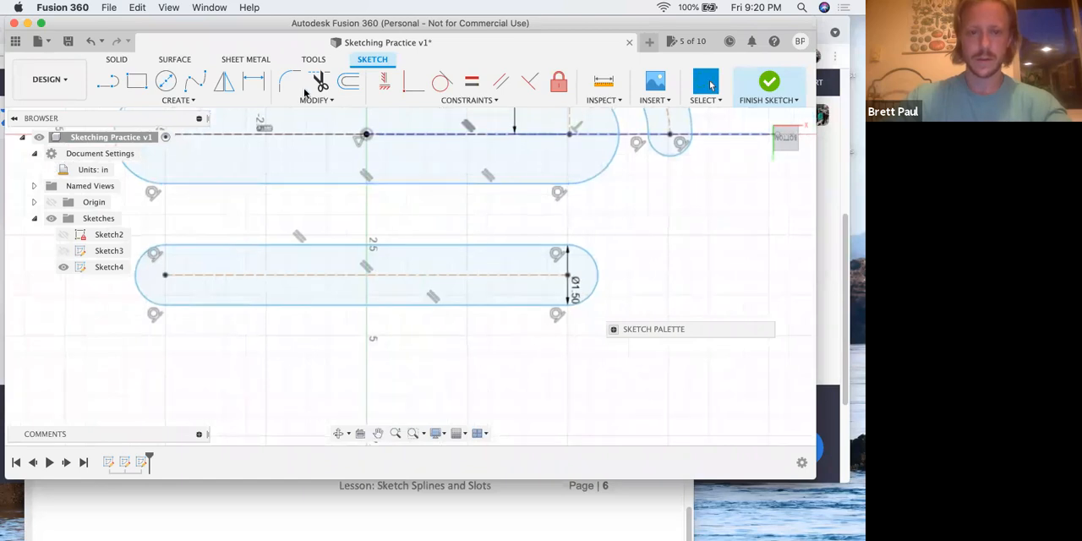
{"action": "left_click", "coordinate": [254, 81]}
{"action": "left_click", "coordinate": [318, 276]}
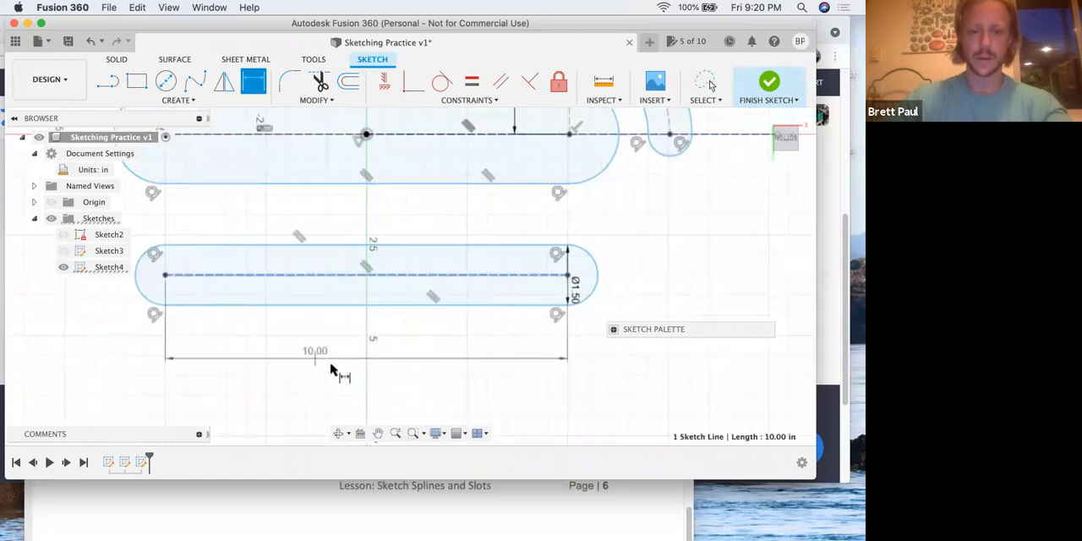
{"action": "left_click", "coordinate": [335, 364]}
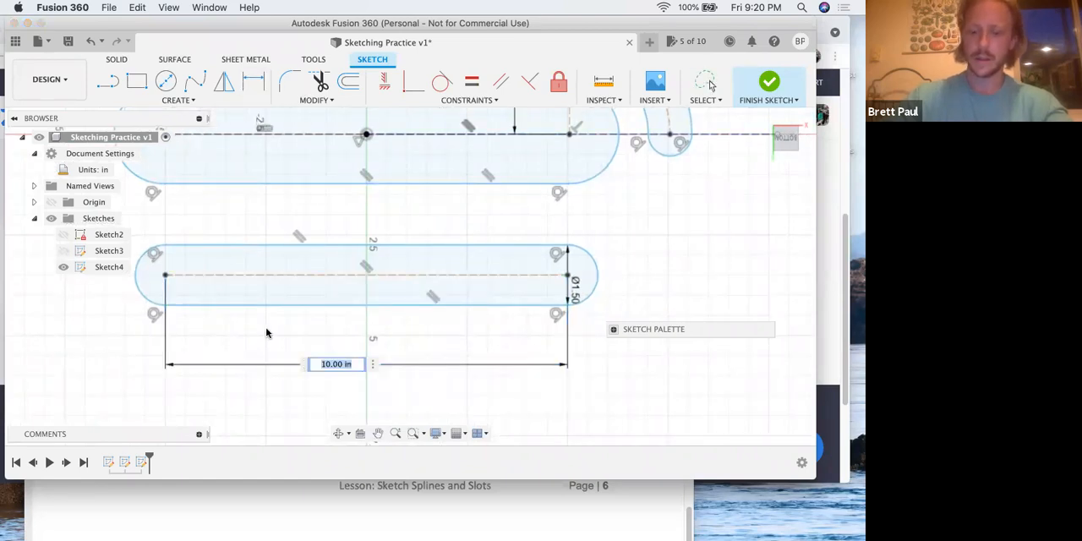
{"action": "key", "text": "Return"}
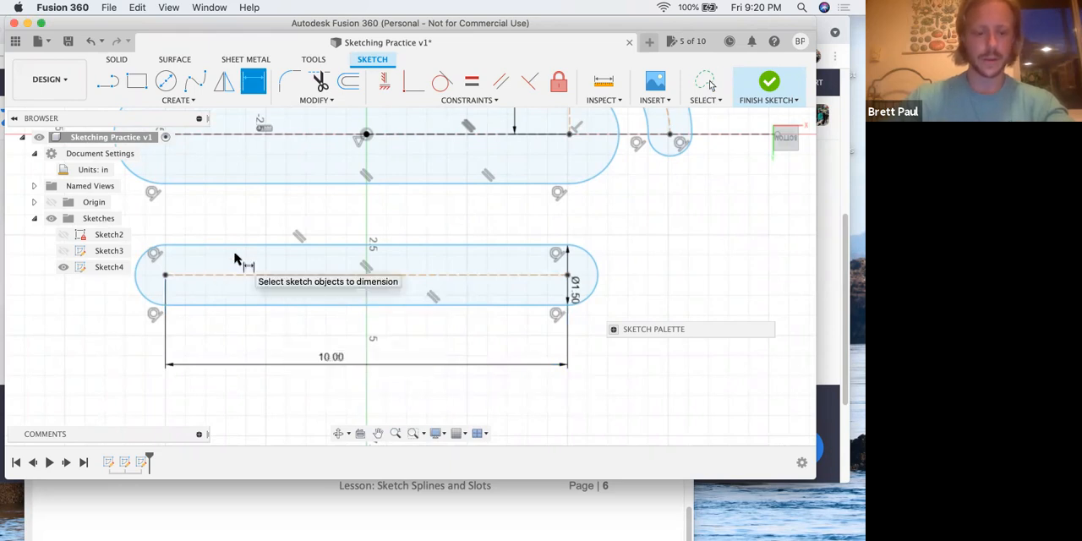
{"action": "key", "text": "Escape"}
Compare the finished slots in Fusion 360 with step 20 of the PDF and check its closing instructions
{"action": "key", "text": "ctrl+Up"}
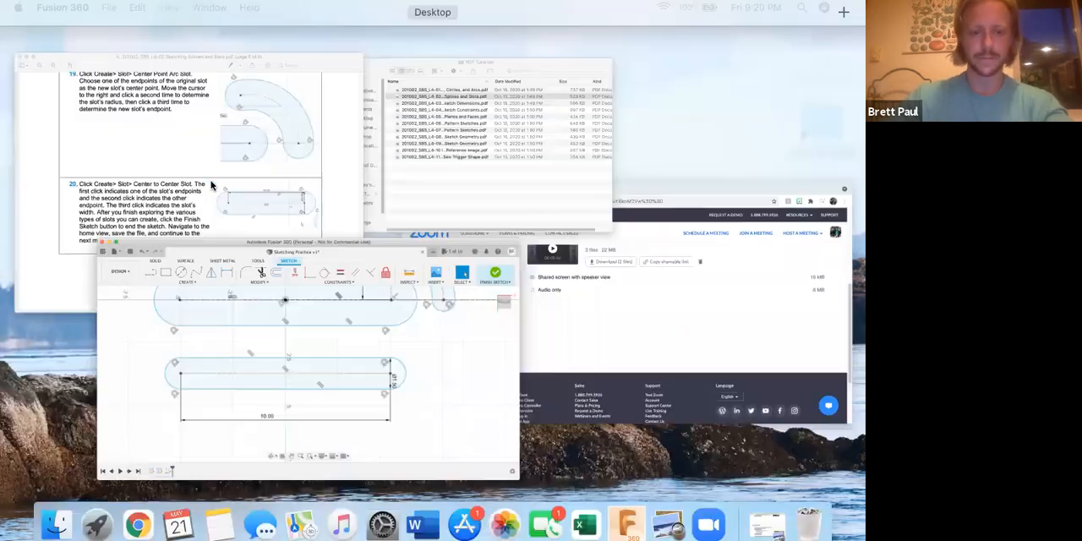
{"action": "left_click", "coordinate": [212, 186]}
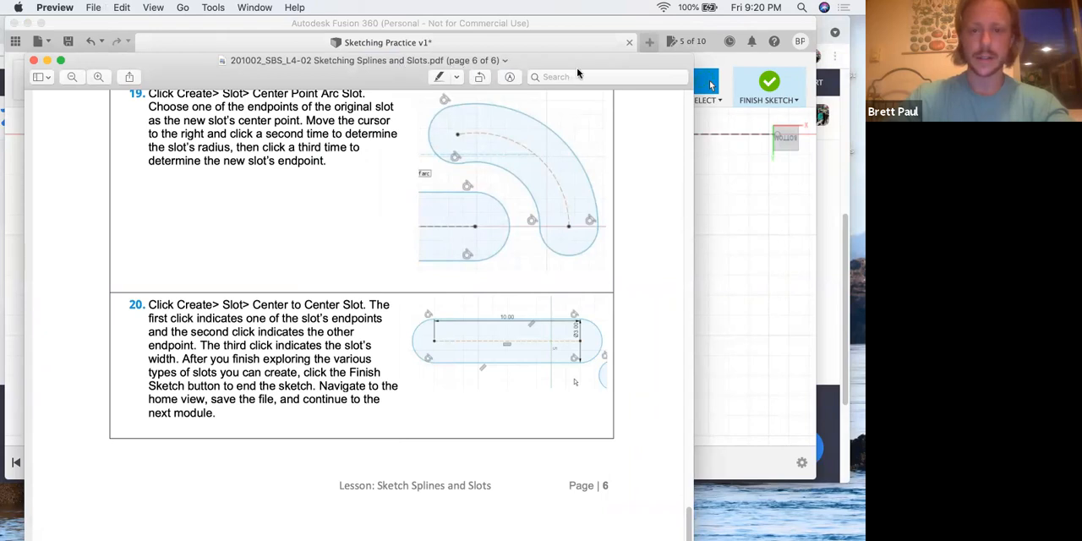
{"action": "left_click", "coordinate": [733, 196]}
{"action": "scroll", "coordinate": [412, 243], "scroll_direction": "down", "scroll_amount": 2}
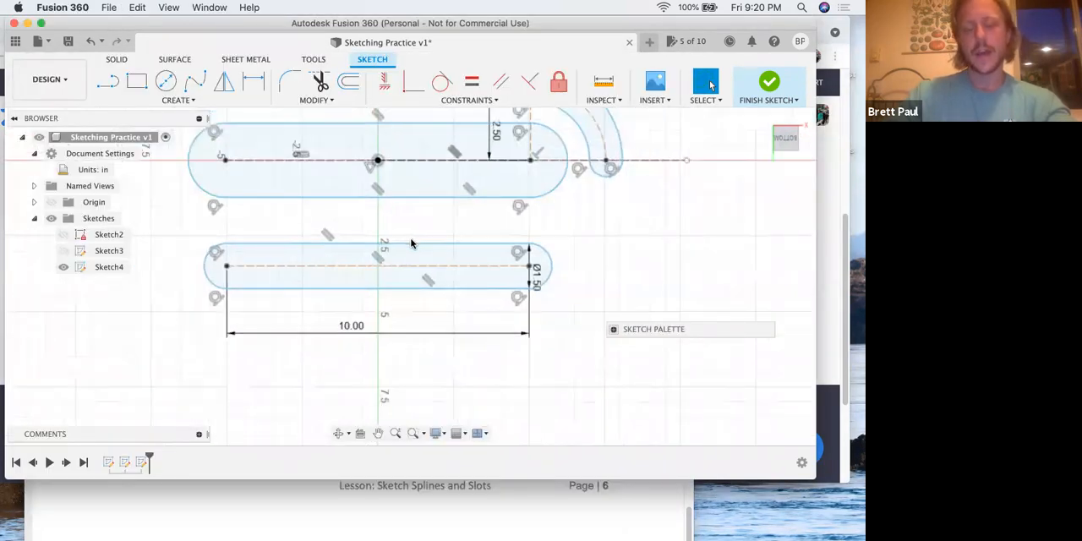
{"action": "scroll", "coordinate": [412, 244], "scroll_direction": "down", "scroll_amount": 1}
{"action": "mouse_move", "coordinate": [408, 267]}
{"action": "middle_mouse_down"}
{"action": "mouse_move", "coordinate": [418, 297]}
{"action": "mouse_move", "coordinate": [408, 317]}
{"action": "middle_mouse_up"}
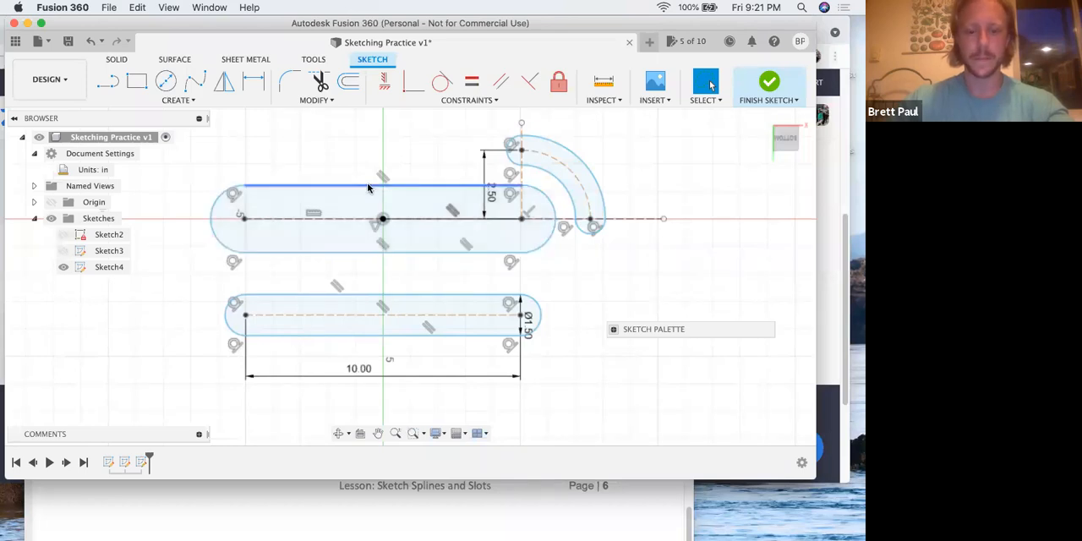
{"action": "left_click", "coordinate": [634, 516]}
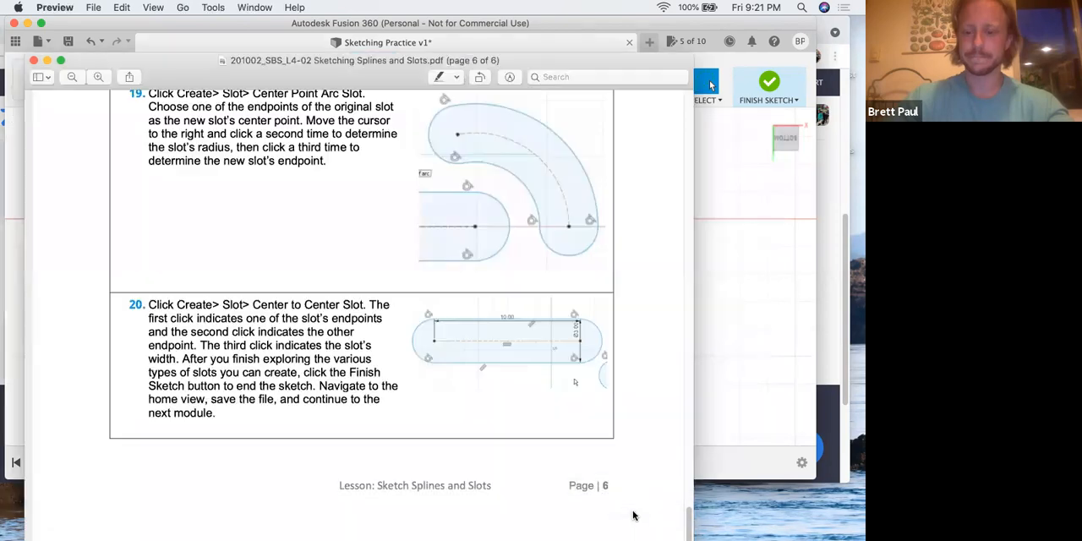